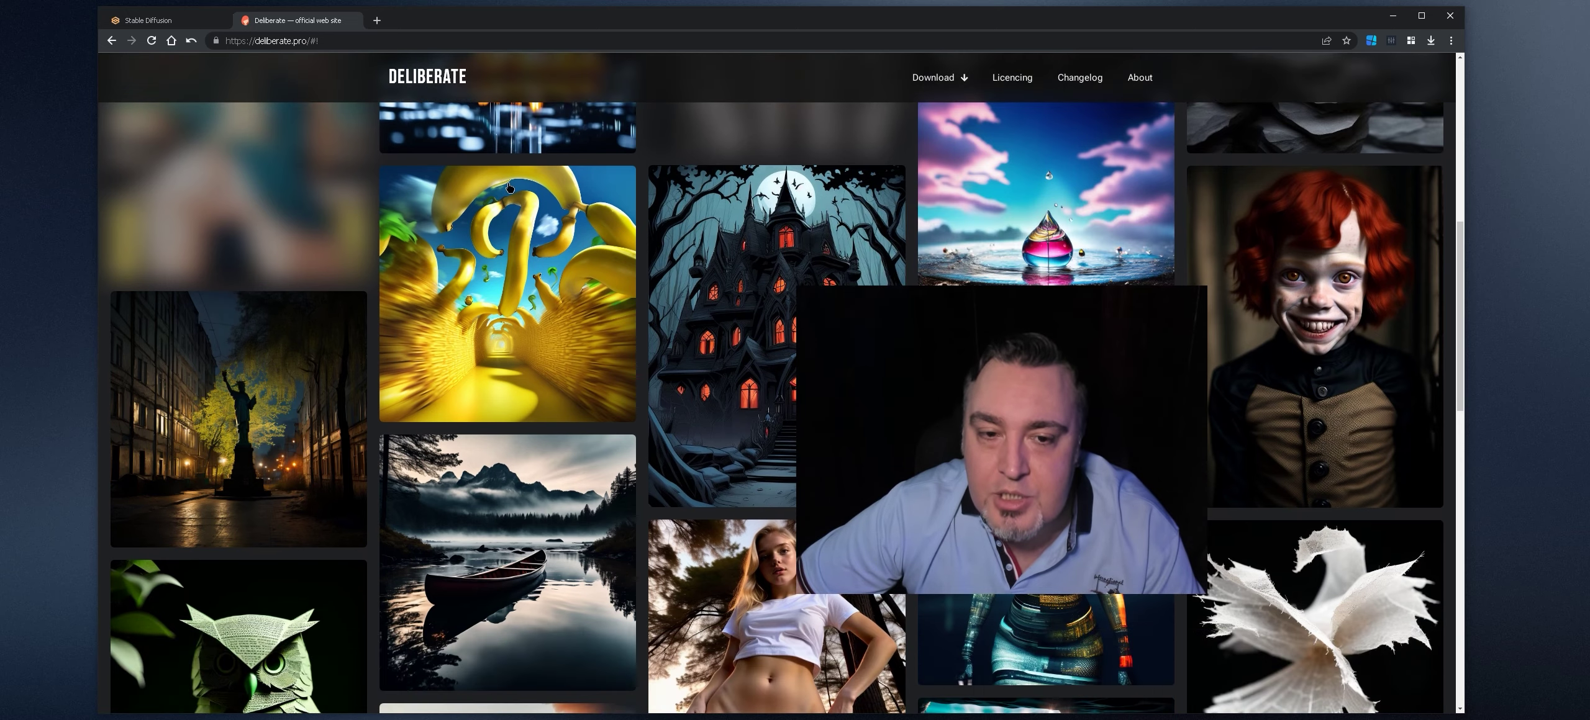
# - Examine the gallery of sample images on the Deliberate website
pyautogui.scroll(-3, 509, 186)
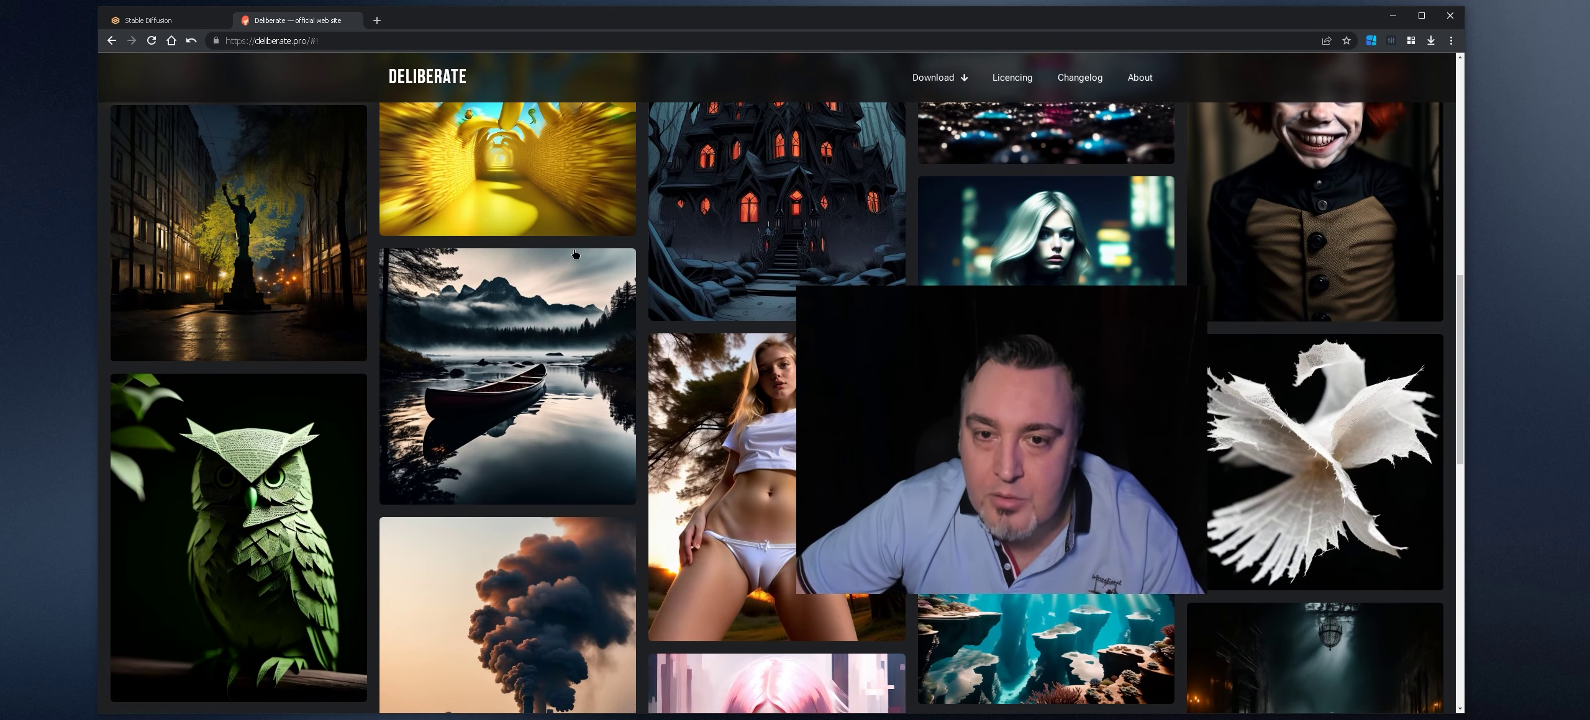
pyautogui.scroll(-6, 554, 256)
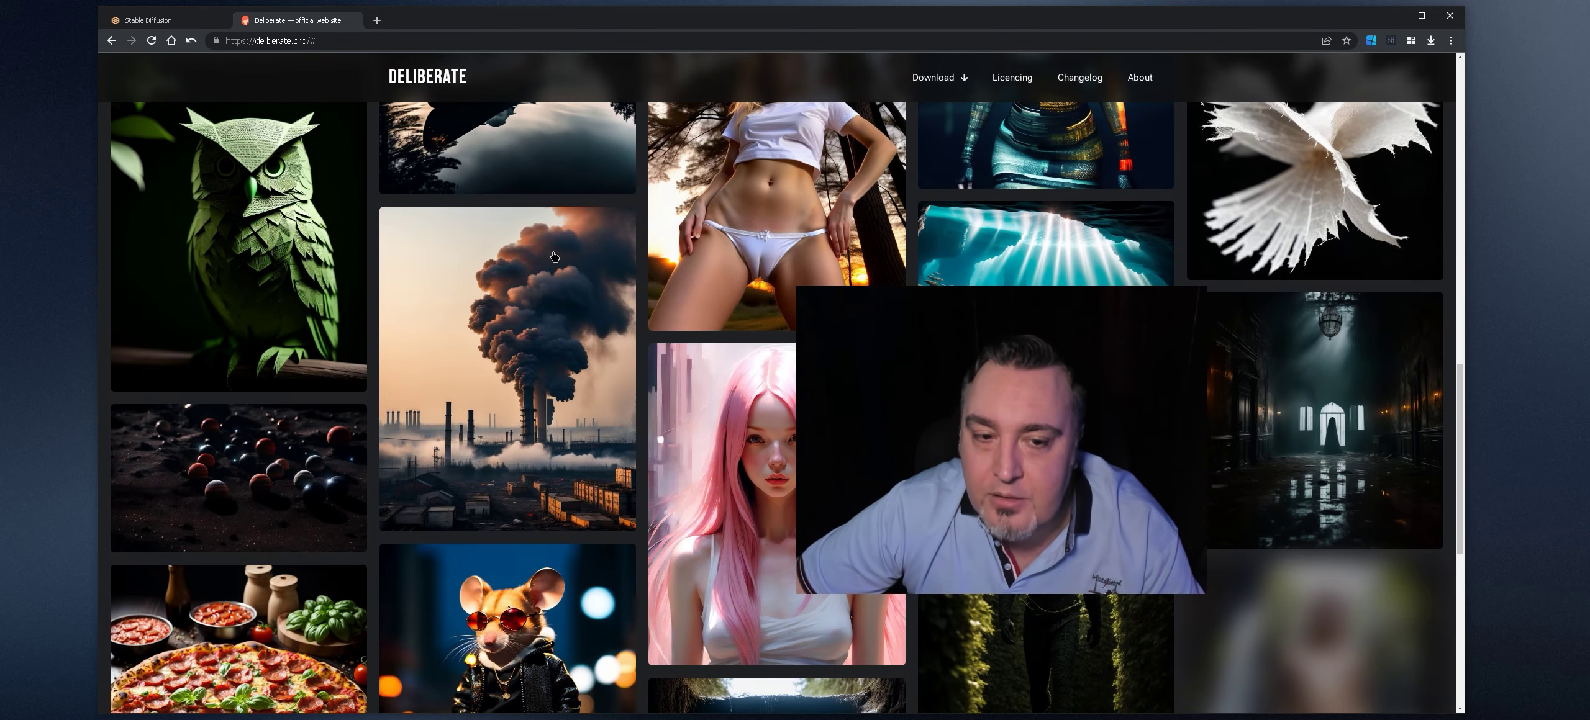
pyautogui.scroll(-5, 554, 256)
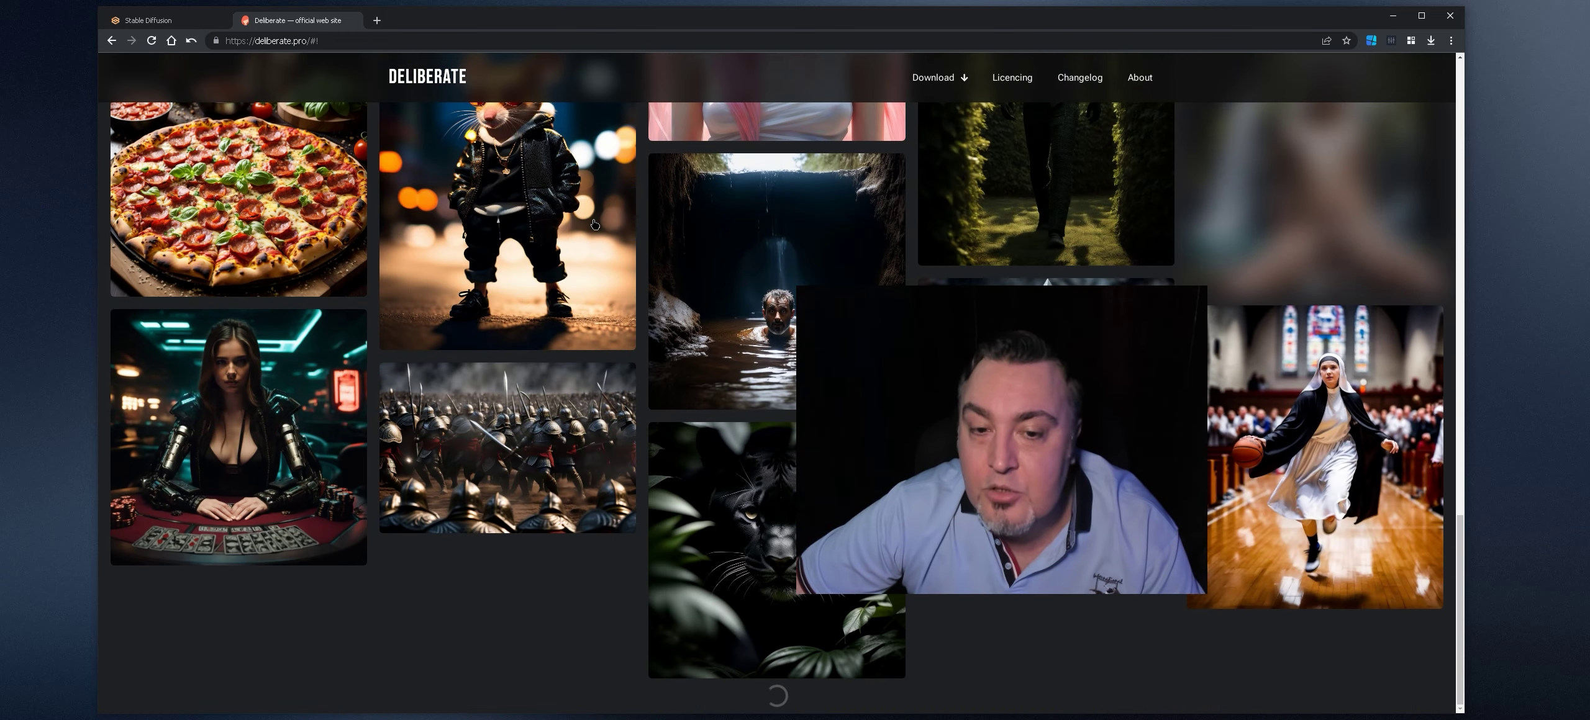
pyautogui.scroll(-5, 594, 225)
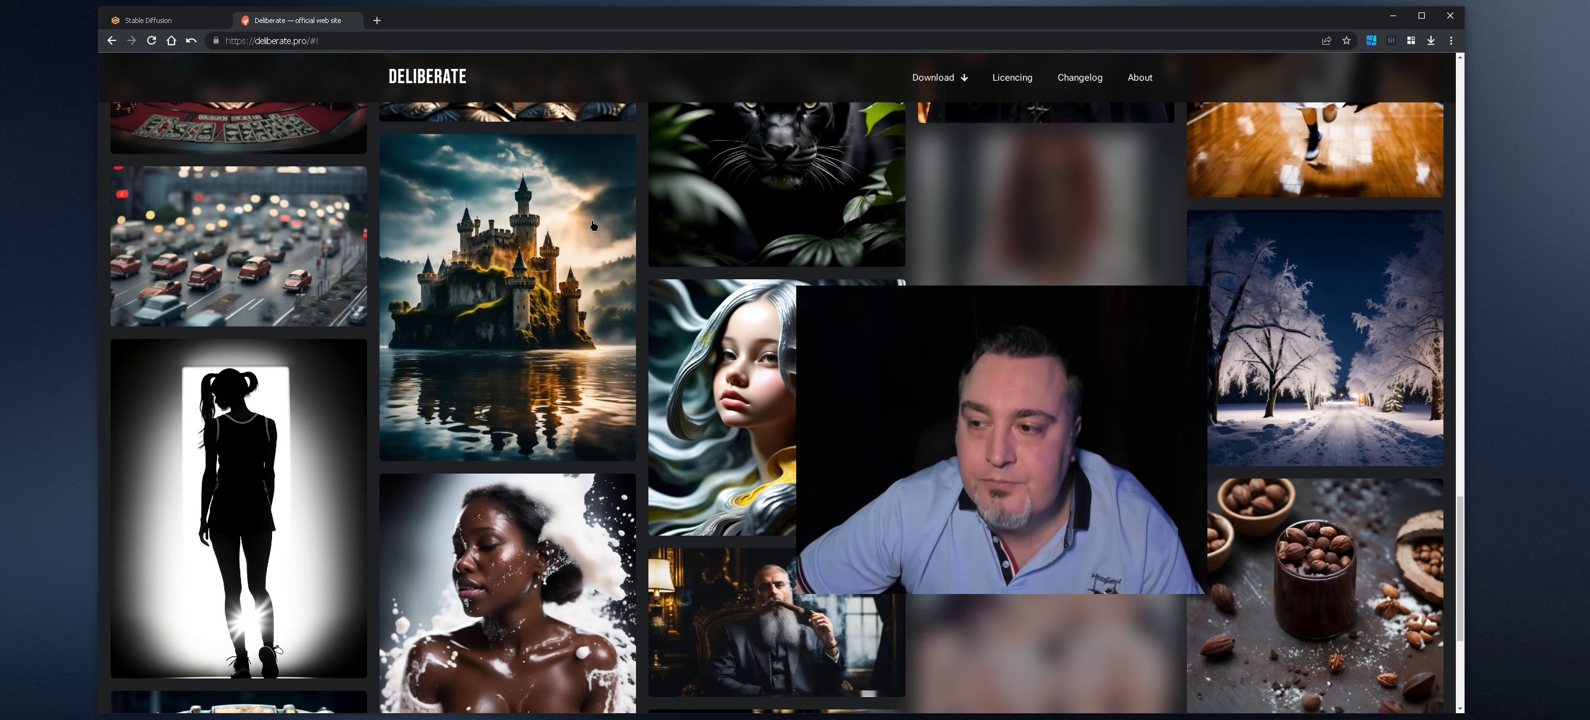
pyautogui.scroll(-1, 593, 226)
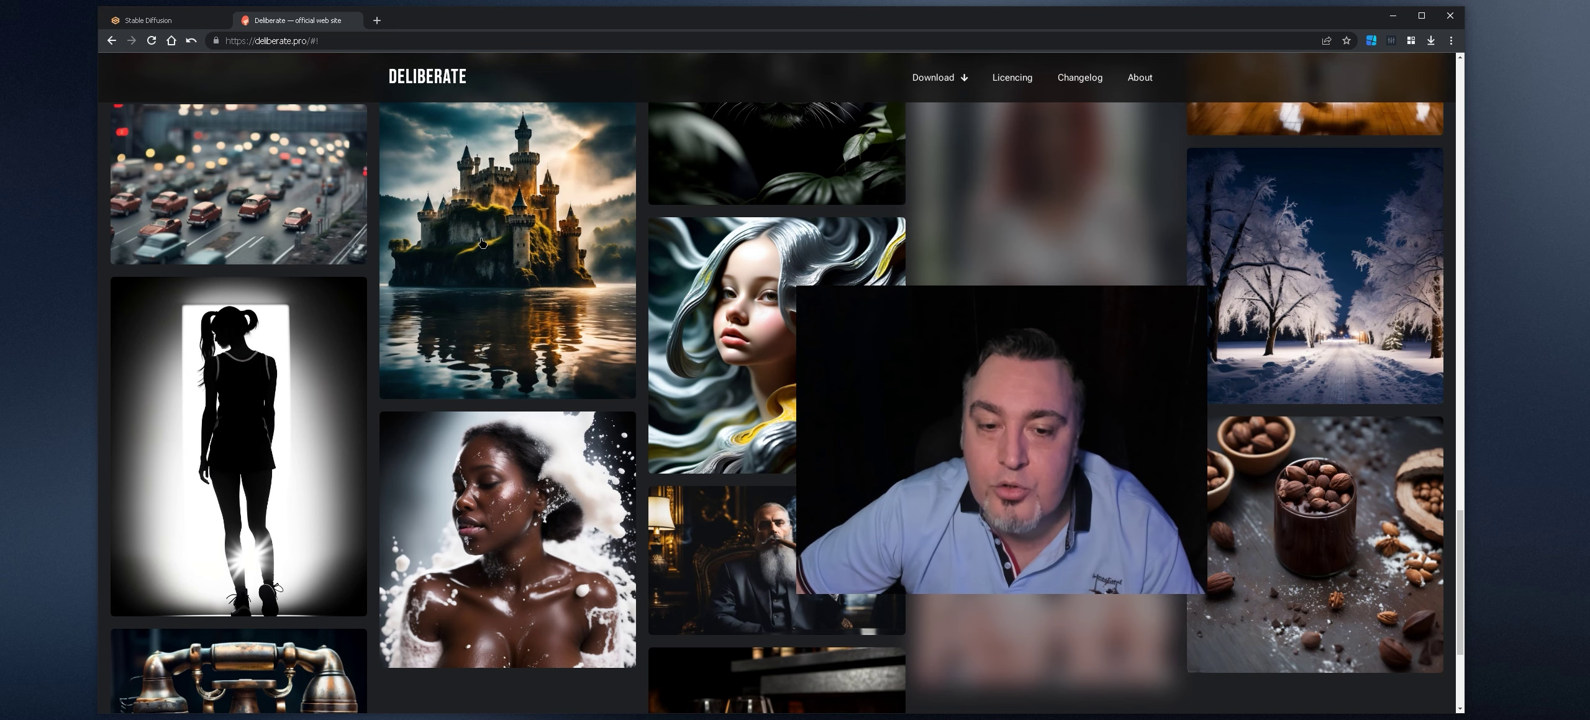
pyautogui.press('Home')
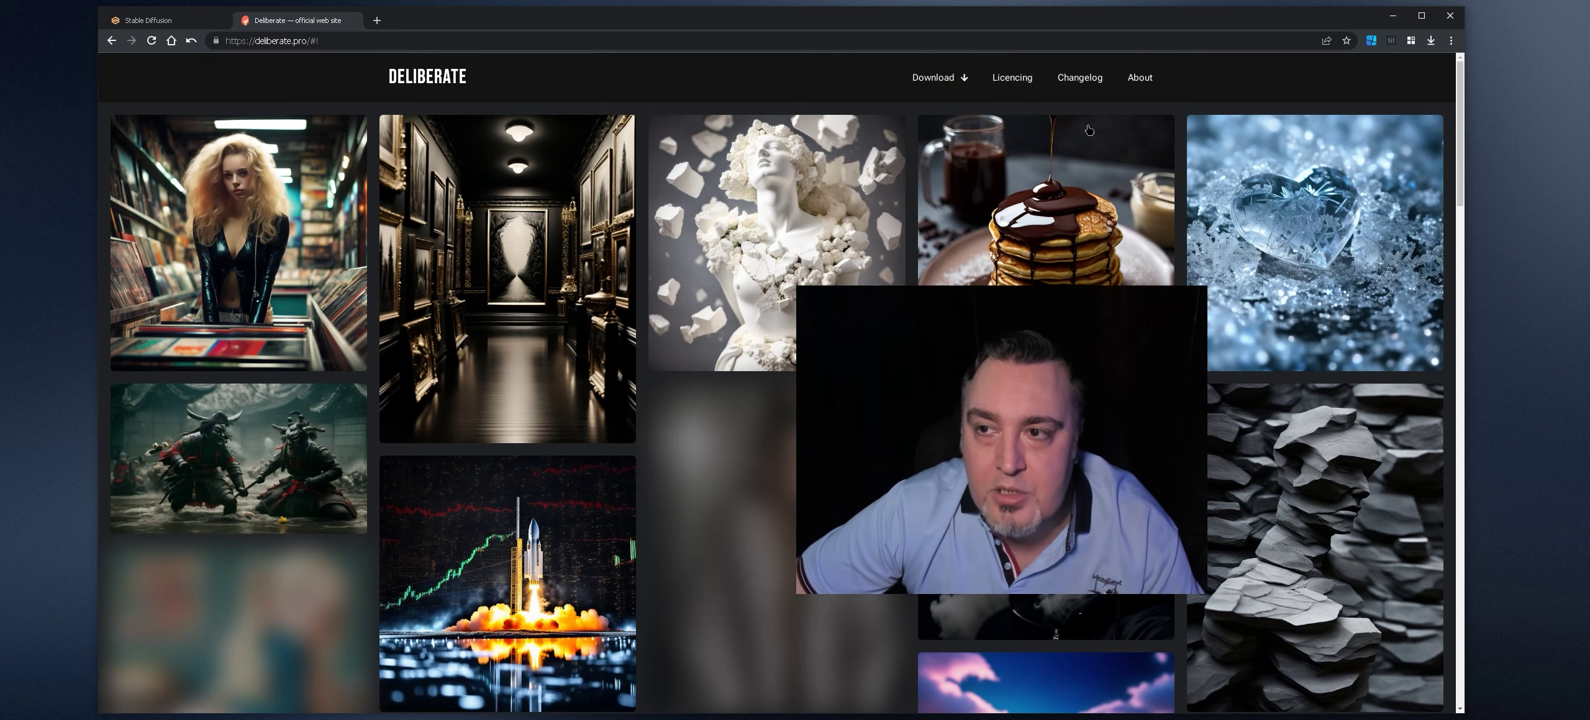
# - Examine the Deliberate changelog and glance at the Stable Diffusion web UI
pyautogui.click(1079, 79)
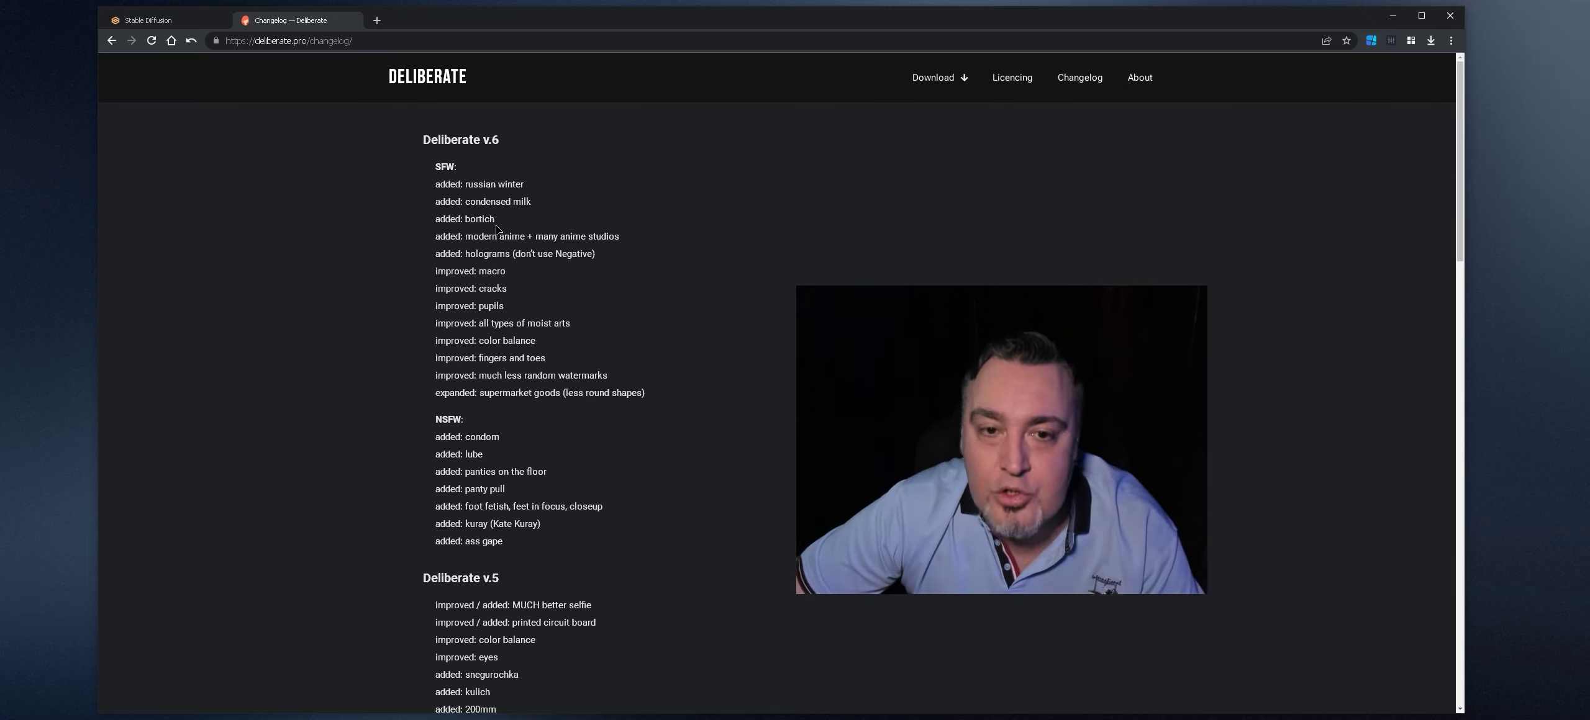
pyautogui.click(159, 23)
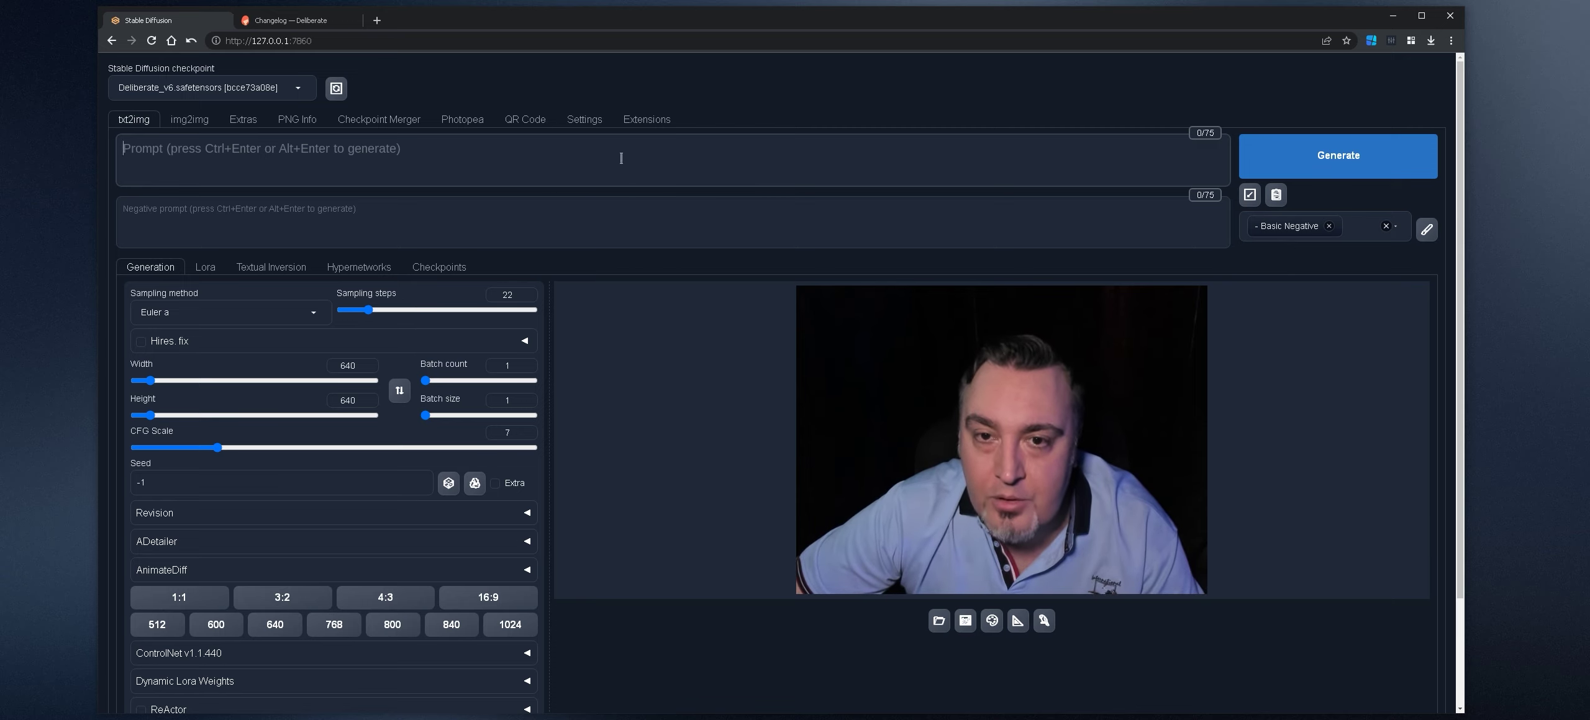
pyautogui.click(316, 25)
# - Read the author's notes on Deliberate's About page and return to the site's home page
pyautogui.click(1150, 85)
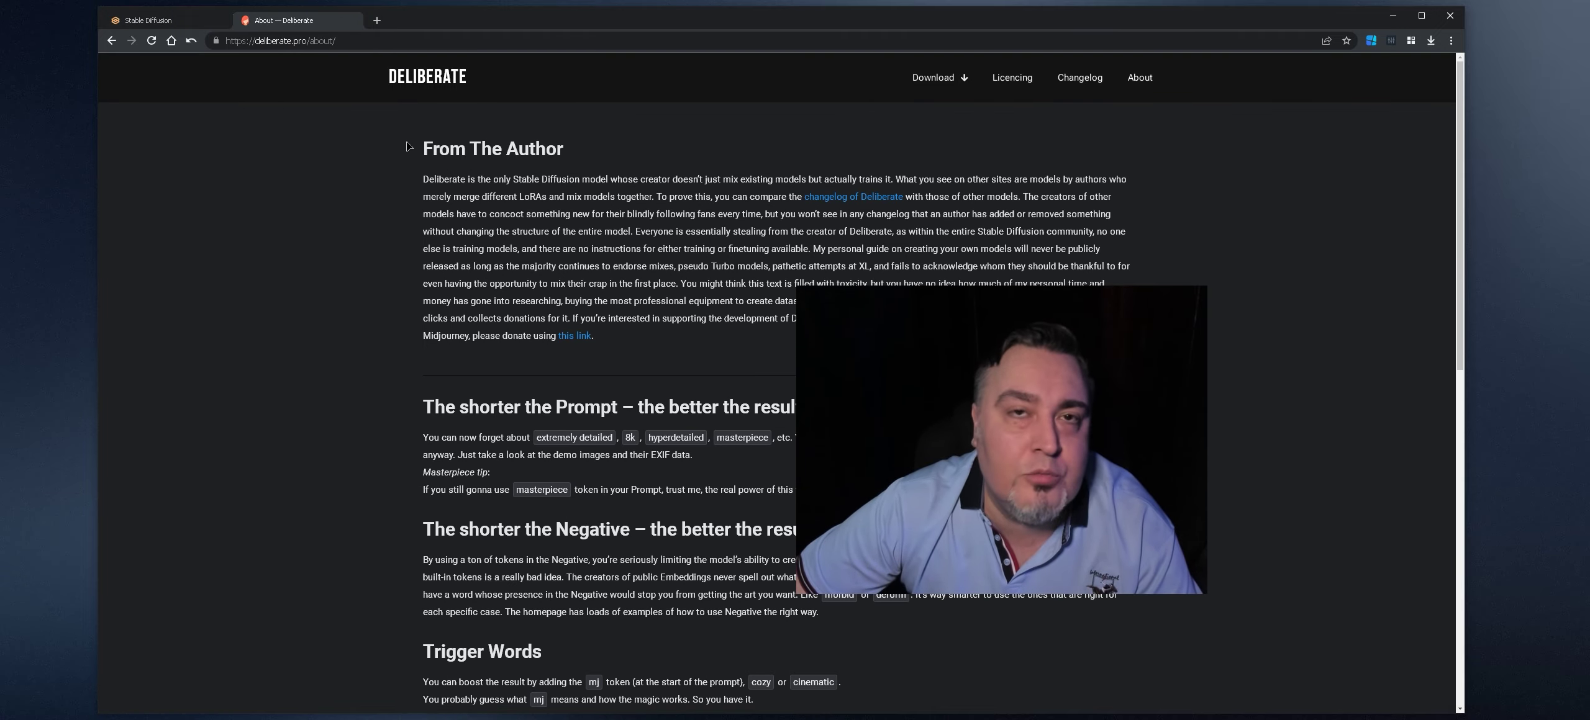
pyautogui.click(198, 19)
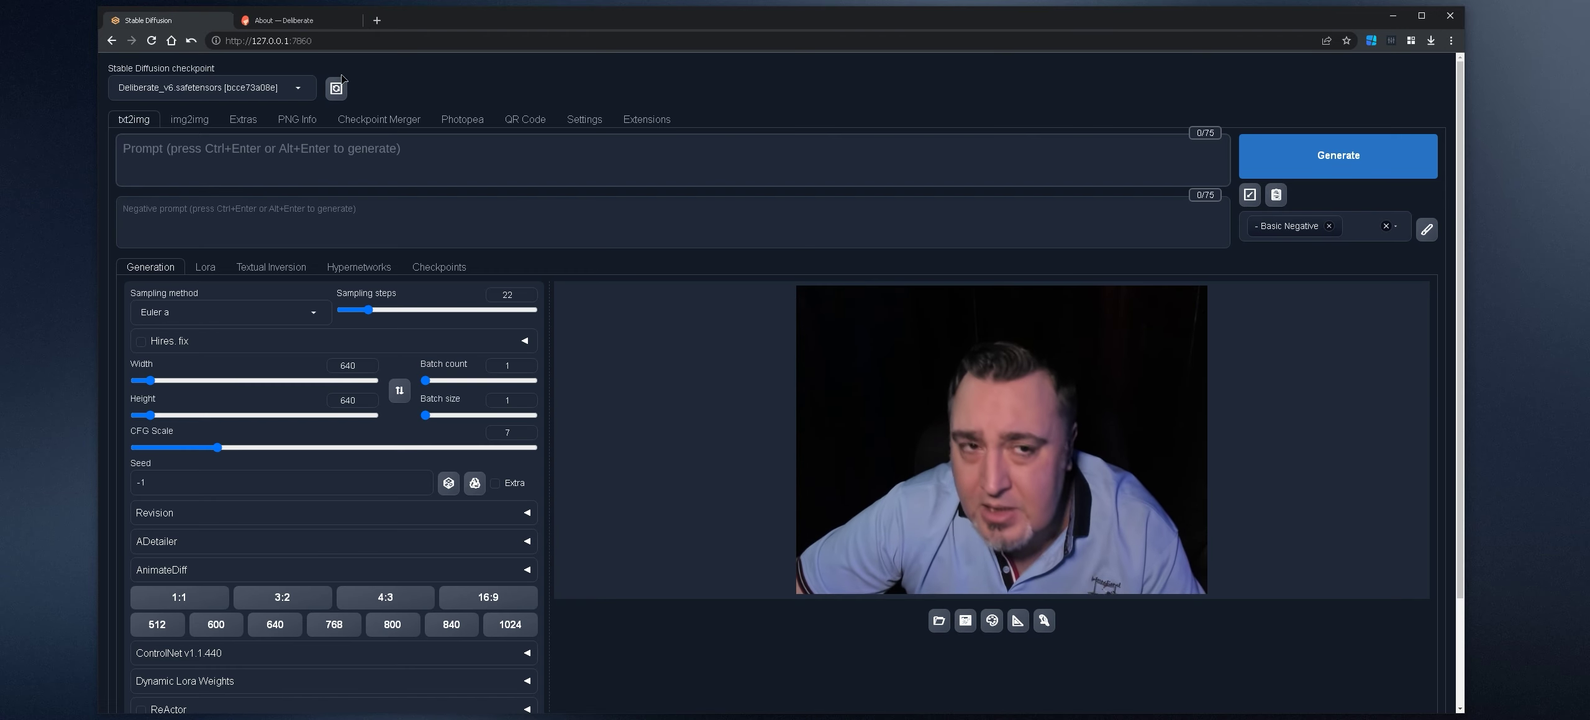
pyautogui.click(297, 20)
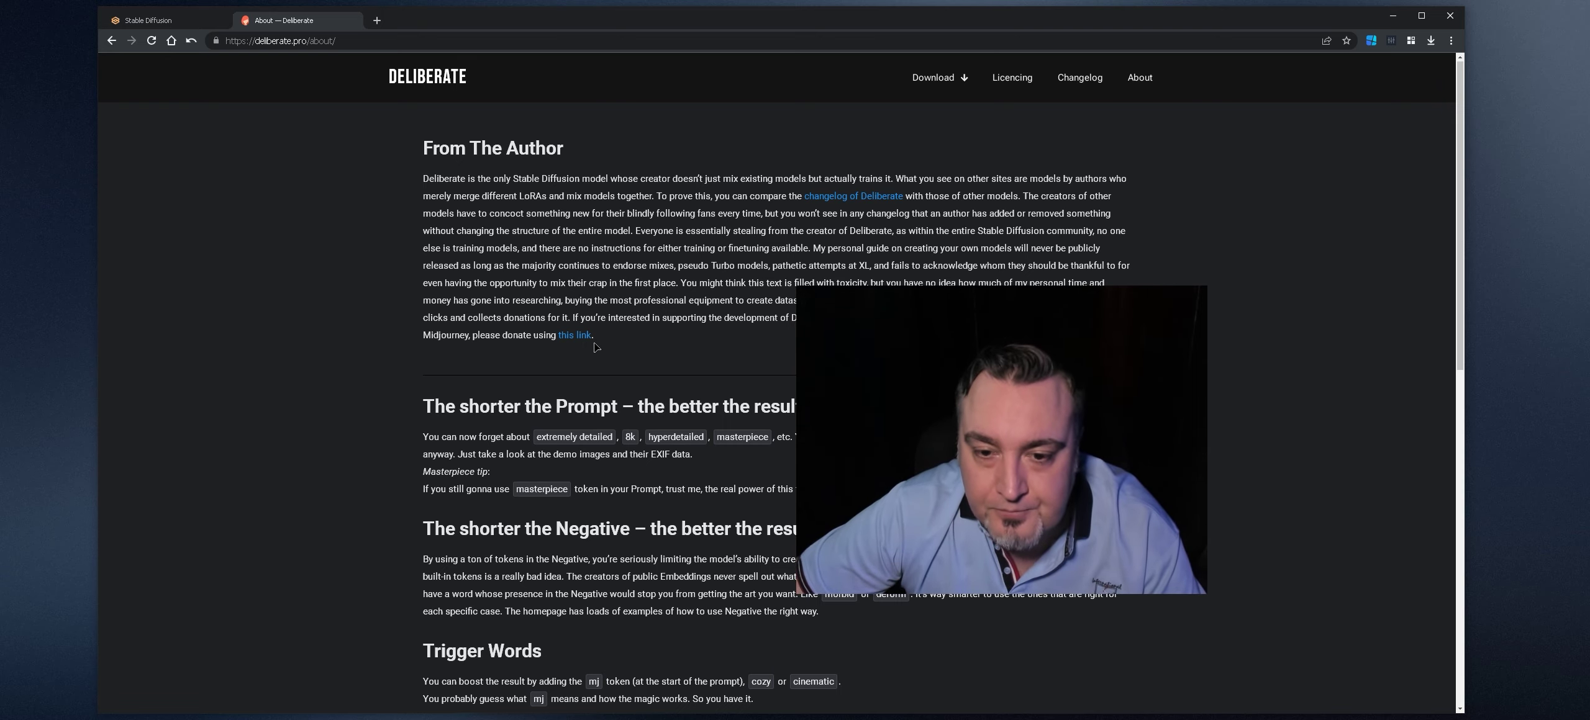
pyautogui.scroll(-10, 595, 347)
pyautogui.scroll(10, 598, 452)
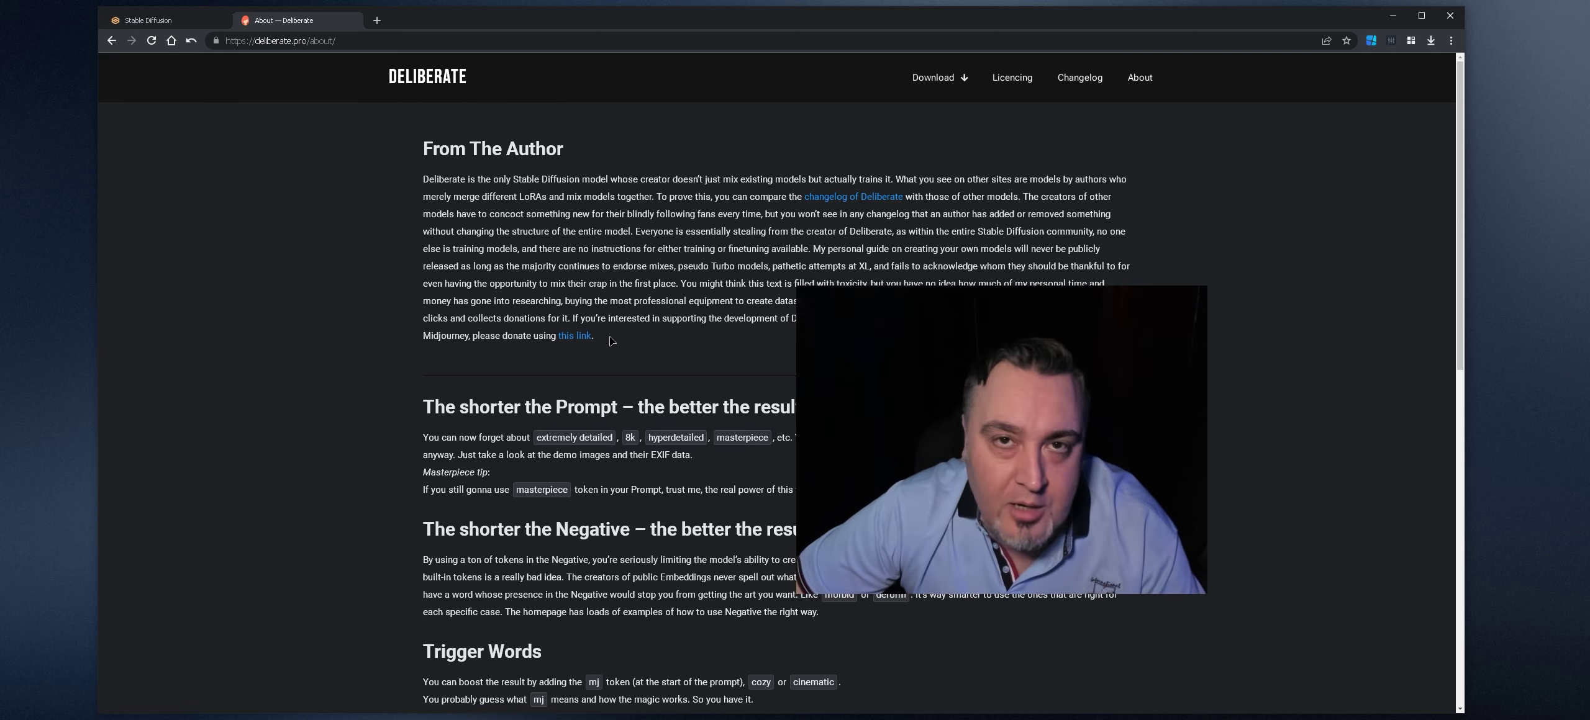
pyautogui.click(416, 80)
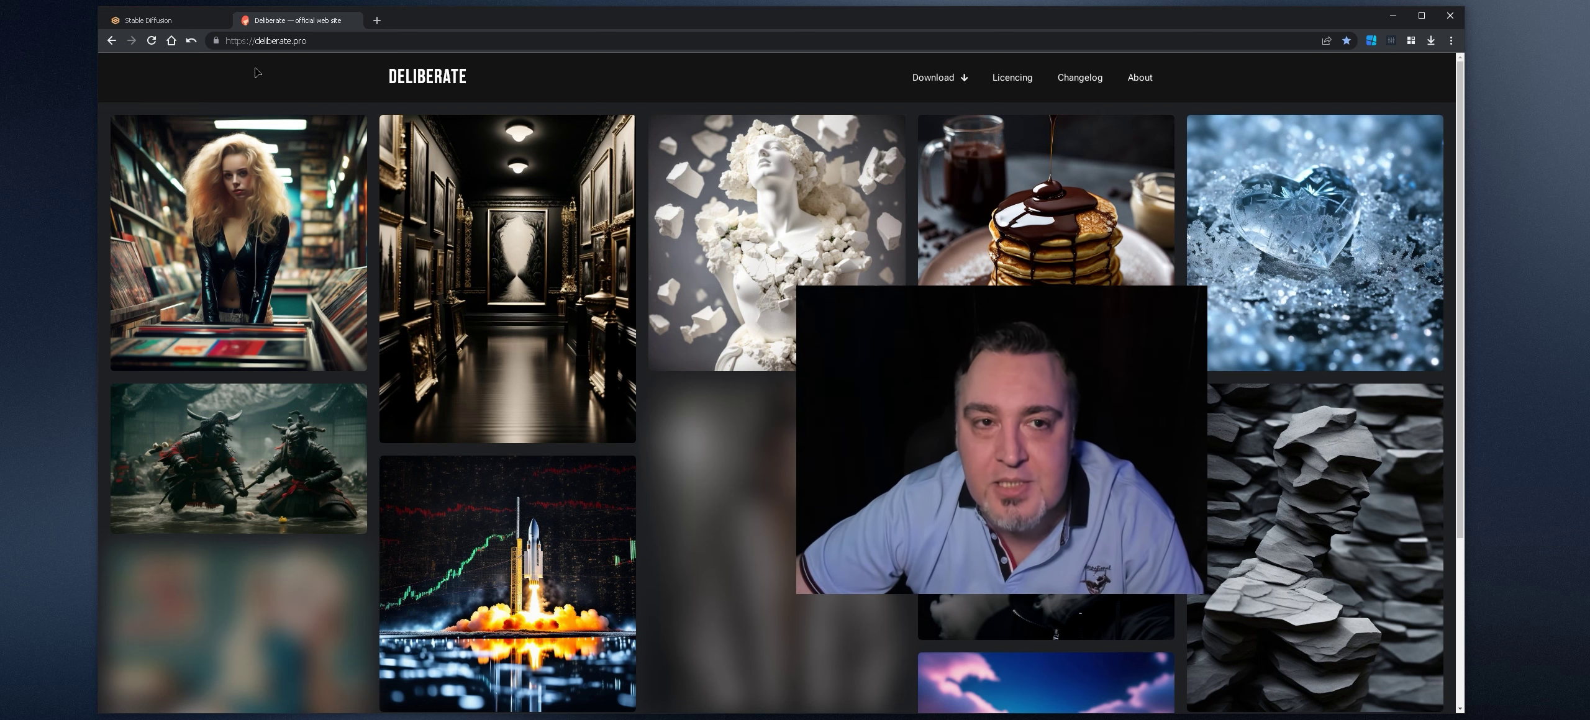
# - Switch to the Stable Diffusion web UI and enter the prompt "woman, outdoors"
pyautogui.click(148, 20)
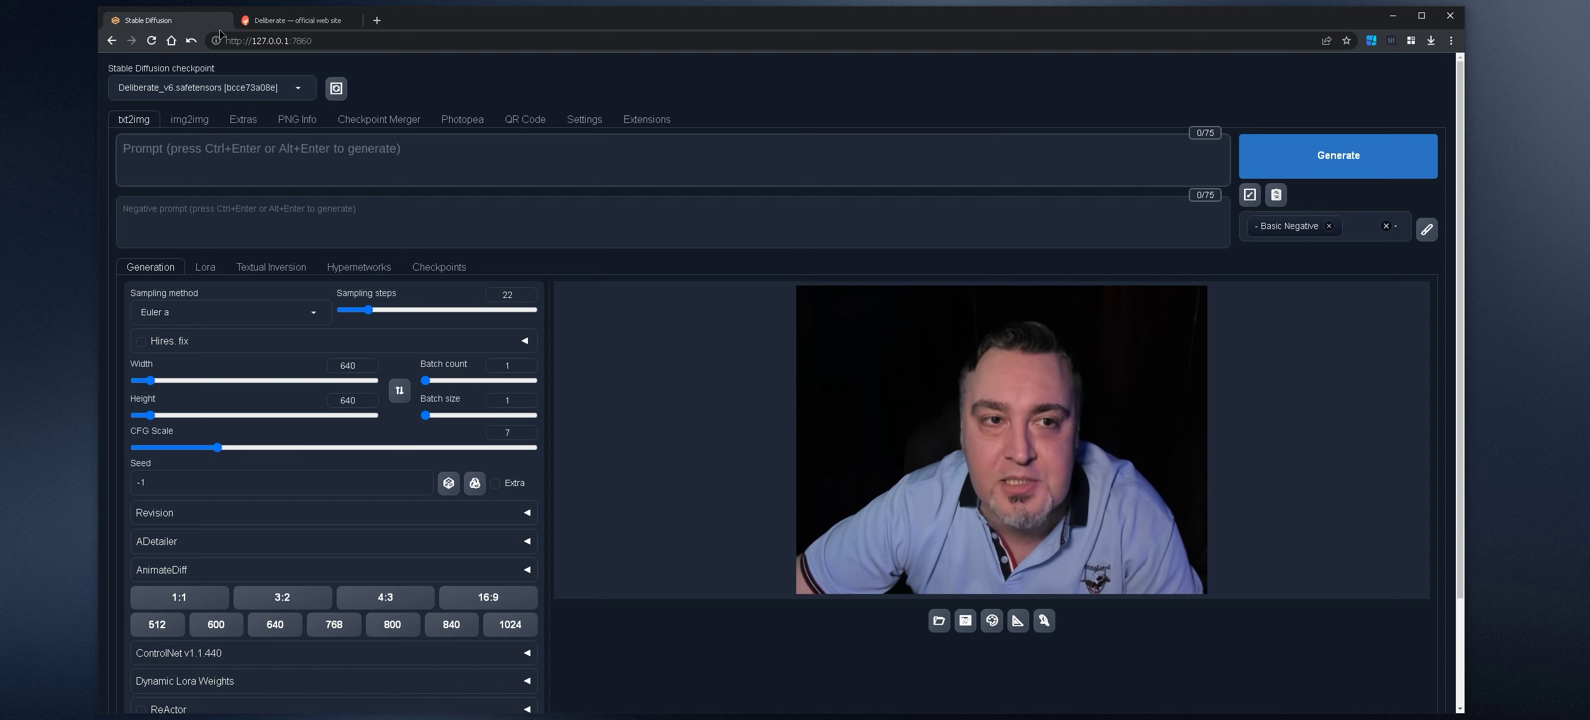
pyautogui.click(538, 179)
pyautogui.write('woman, o')
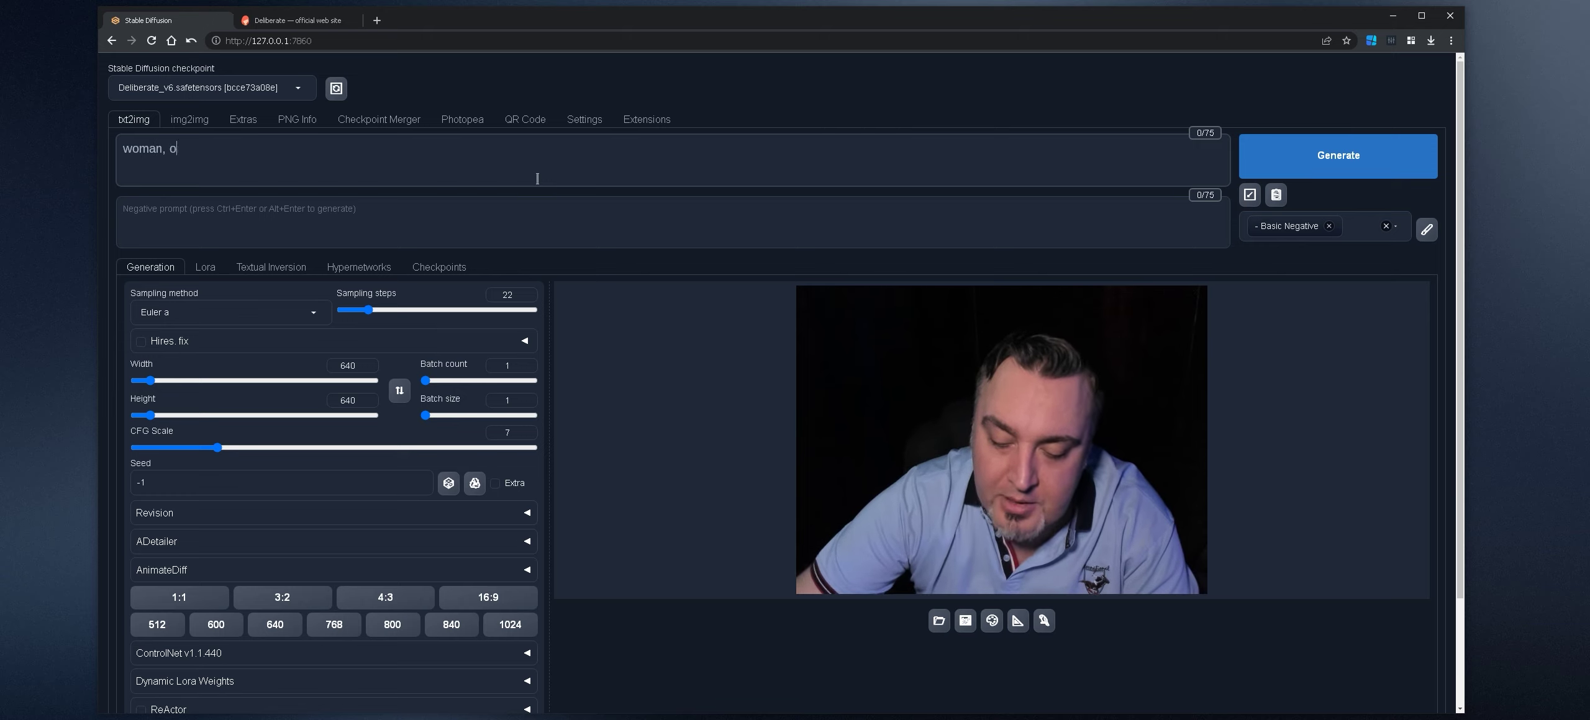
pyautogui.write('utdoors')
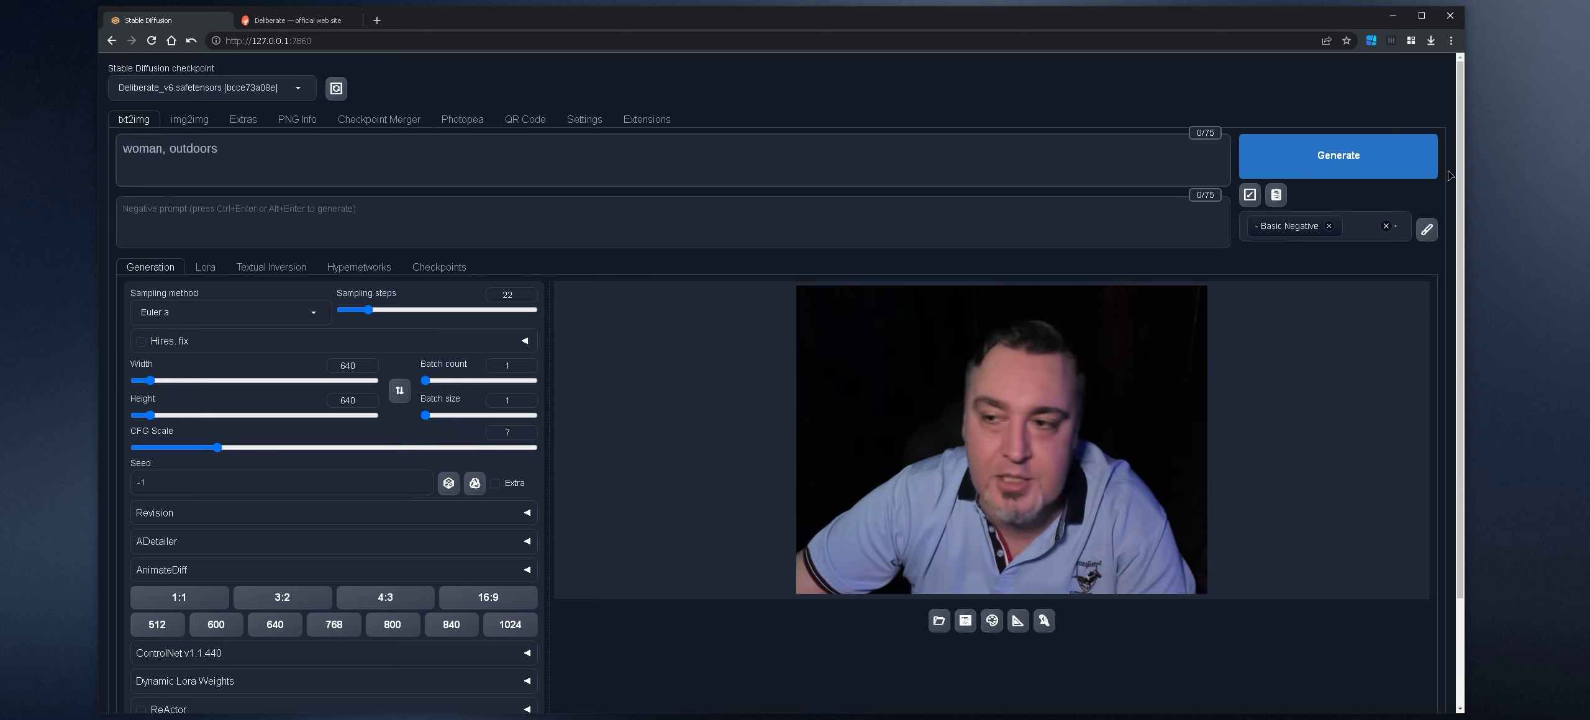
# - Remove the Basic Negative style and generate an image at 1024 × 1024
pyautogui.click(1386, 226)
pyautogui.click(510, 625)
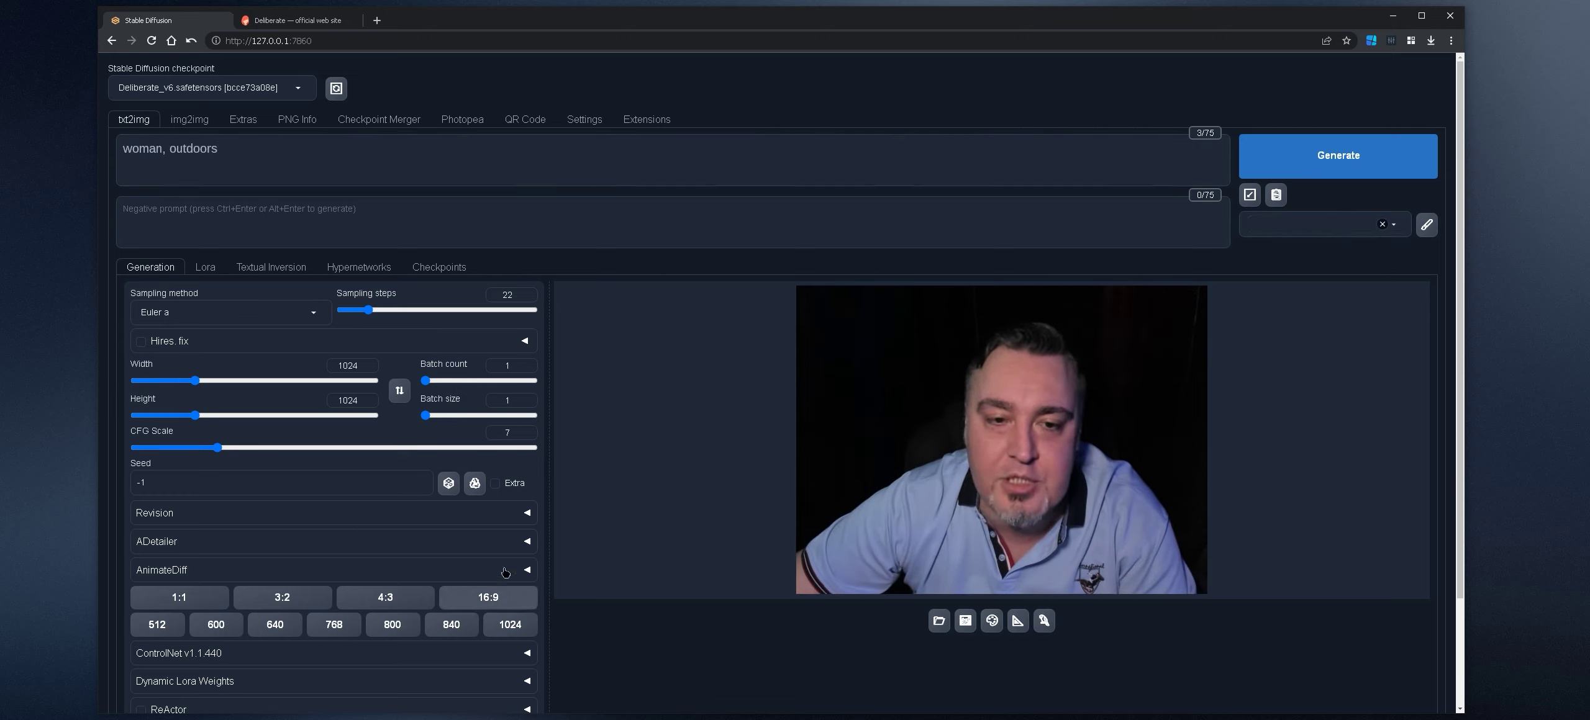
pyautogui.click(1348, 154)
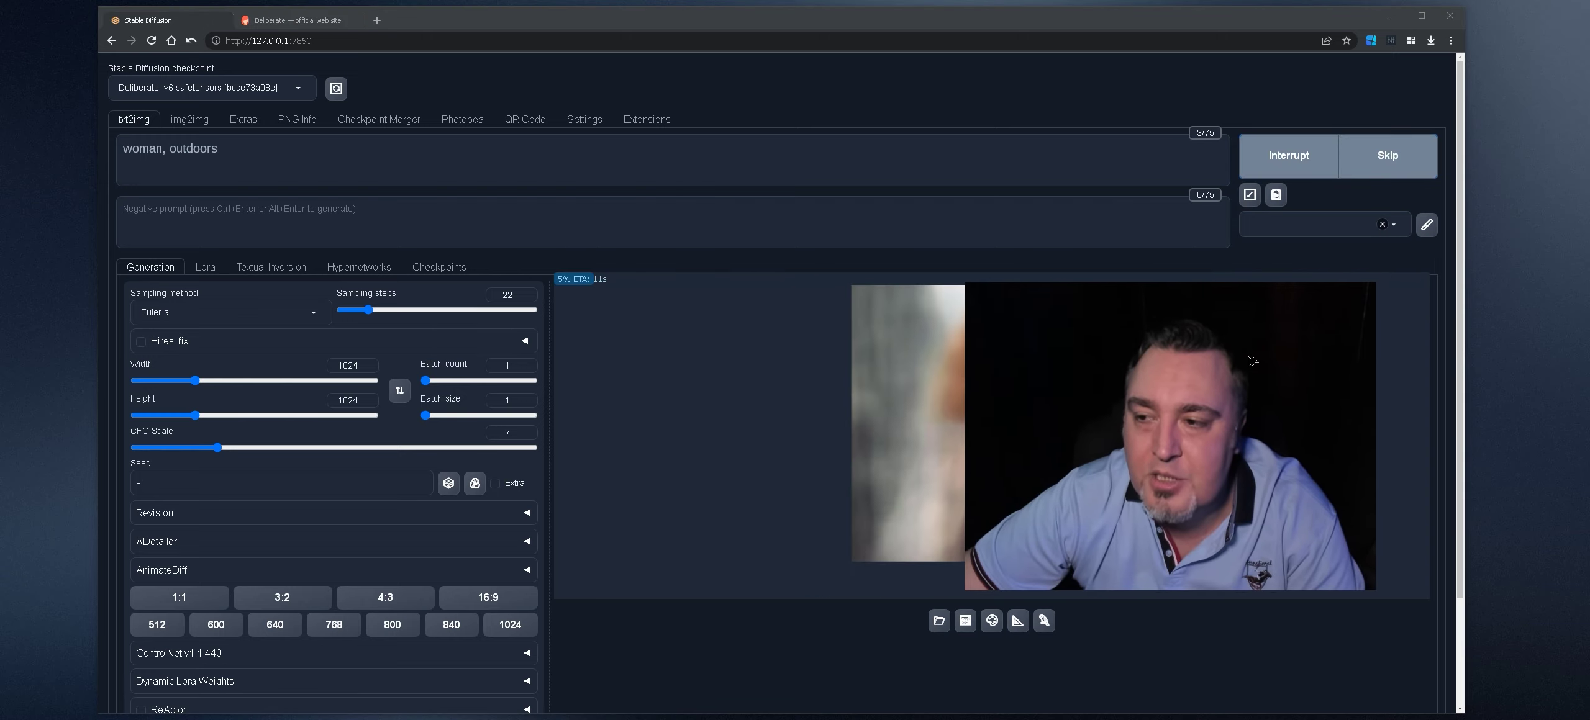
# - Examine the generated image of the woman at enlarged size and return to the generation settings
pyautogui.scroll(-2, 748, 383)
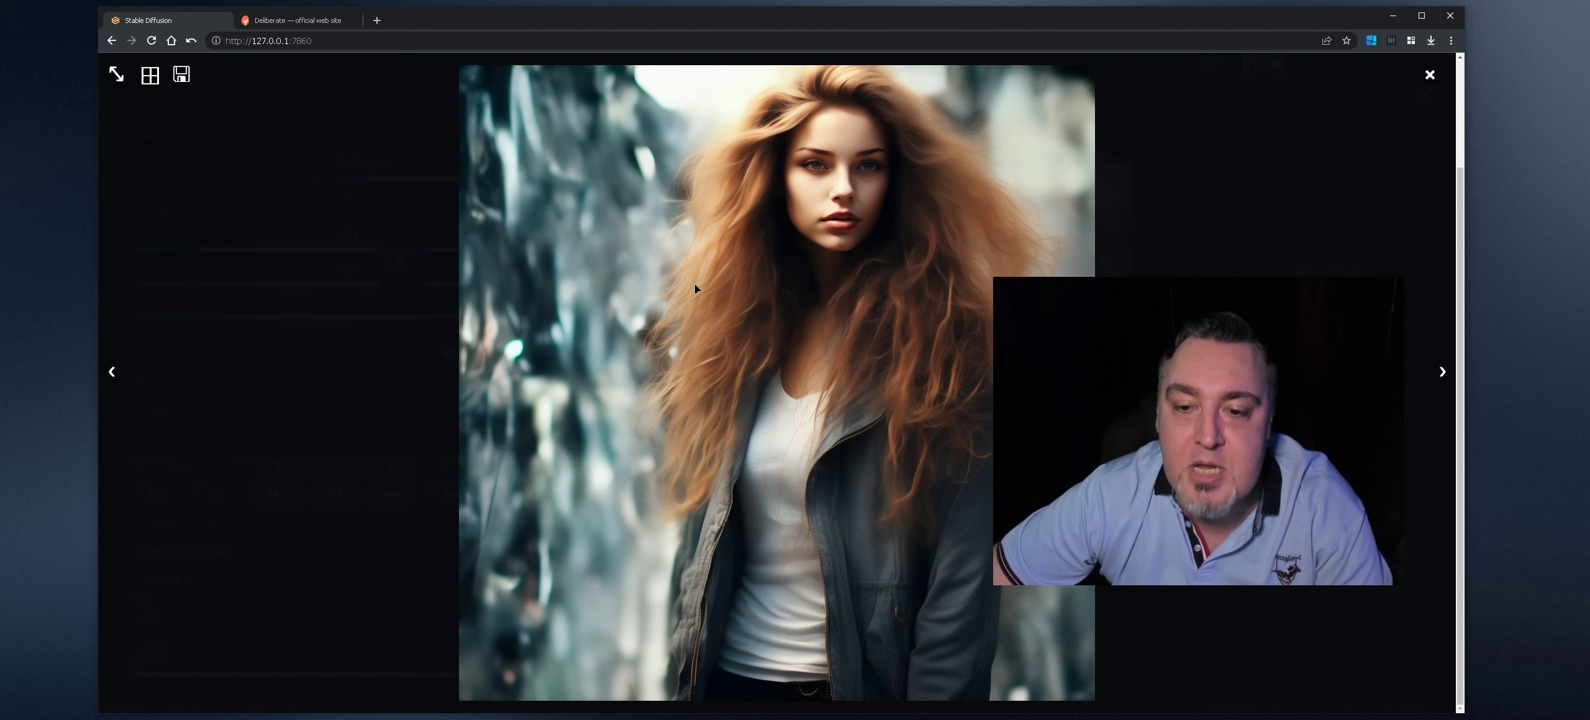
pyautogui.scroll(2, 1041, 375)
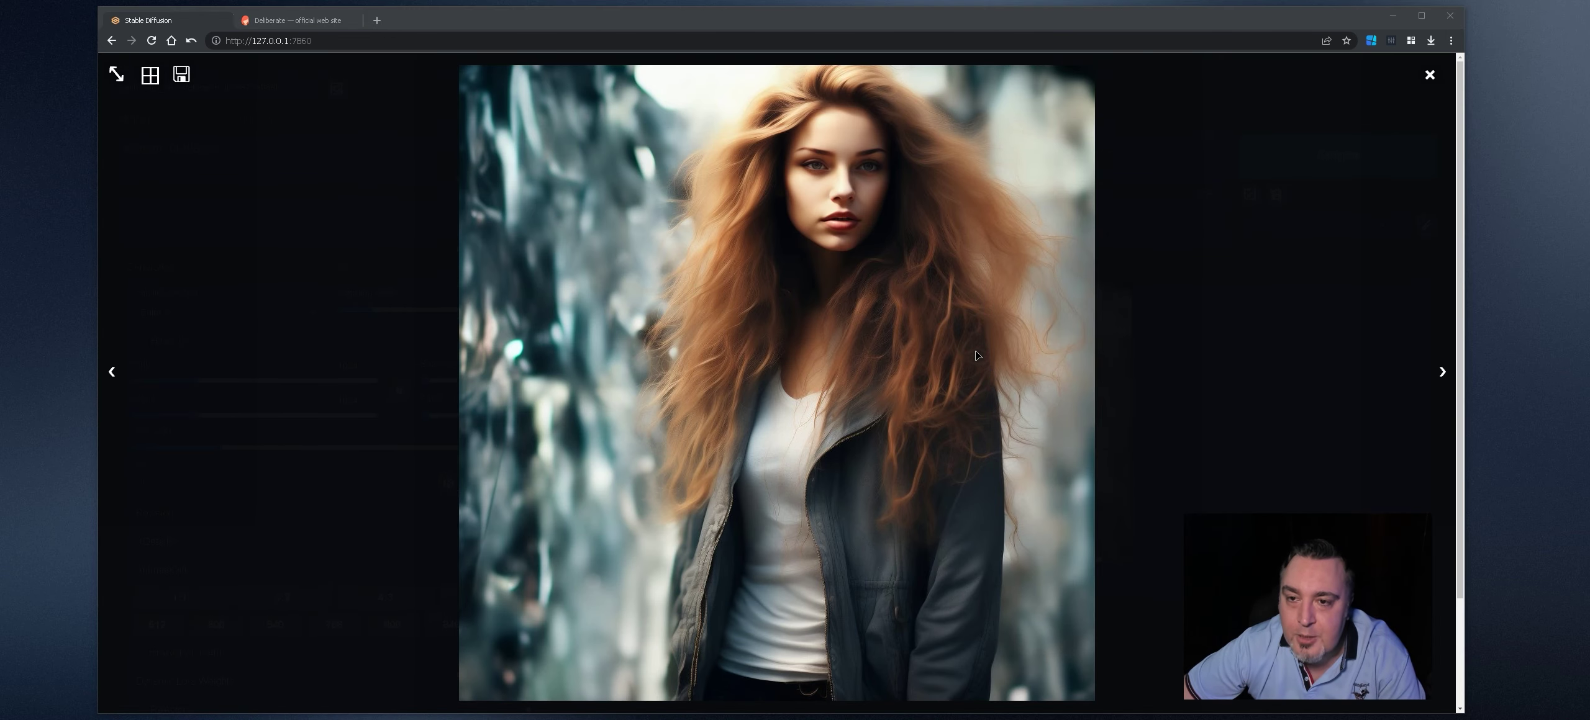
pyautogui.click(1006, 311)
pyautogui.click(1013, 361)
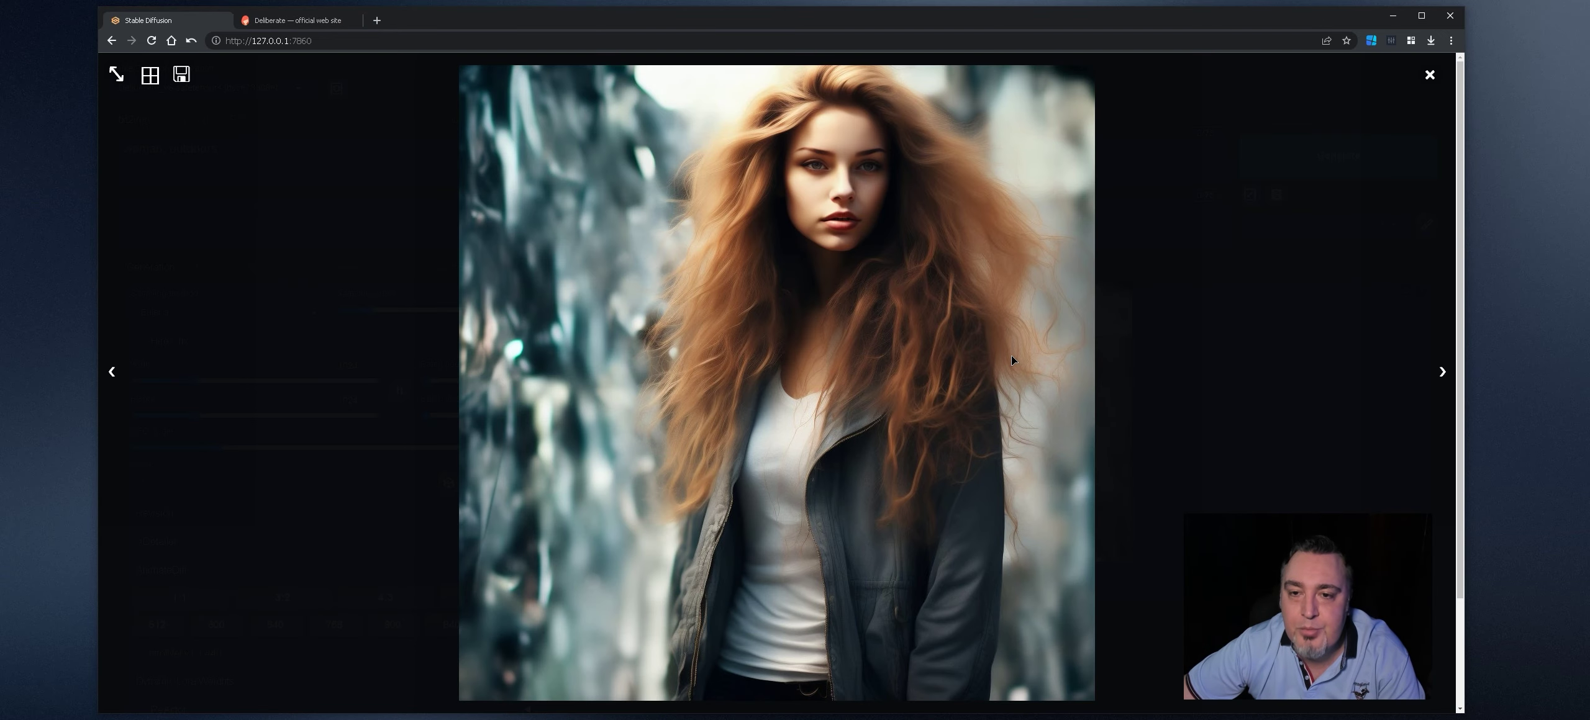
pyautogui.click(964, 337)
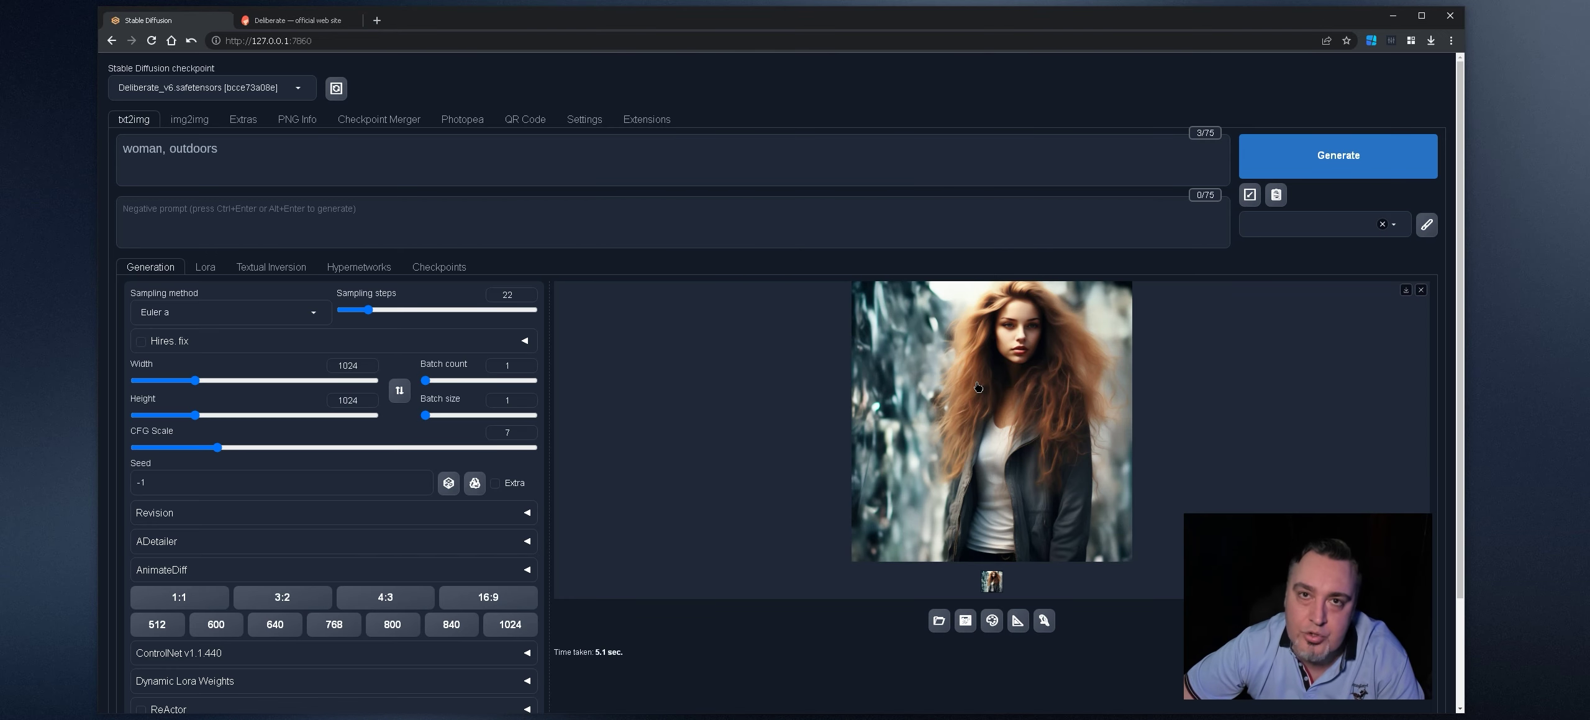
# - Enter the negative prompt "illustration, mannequin, doll" and generate a new image
pyautogui.click(776, 229)
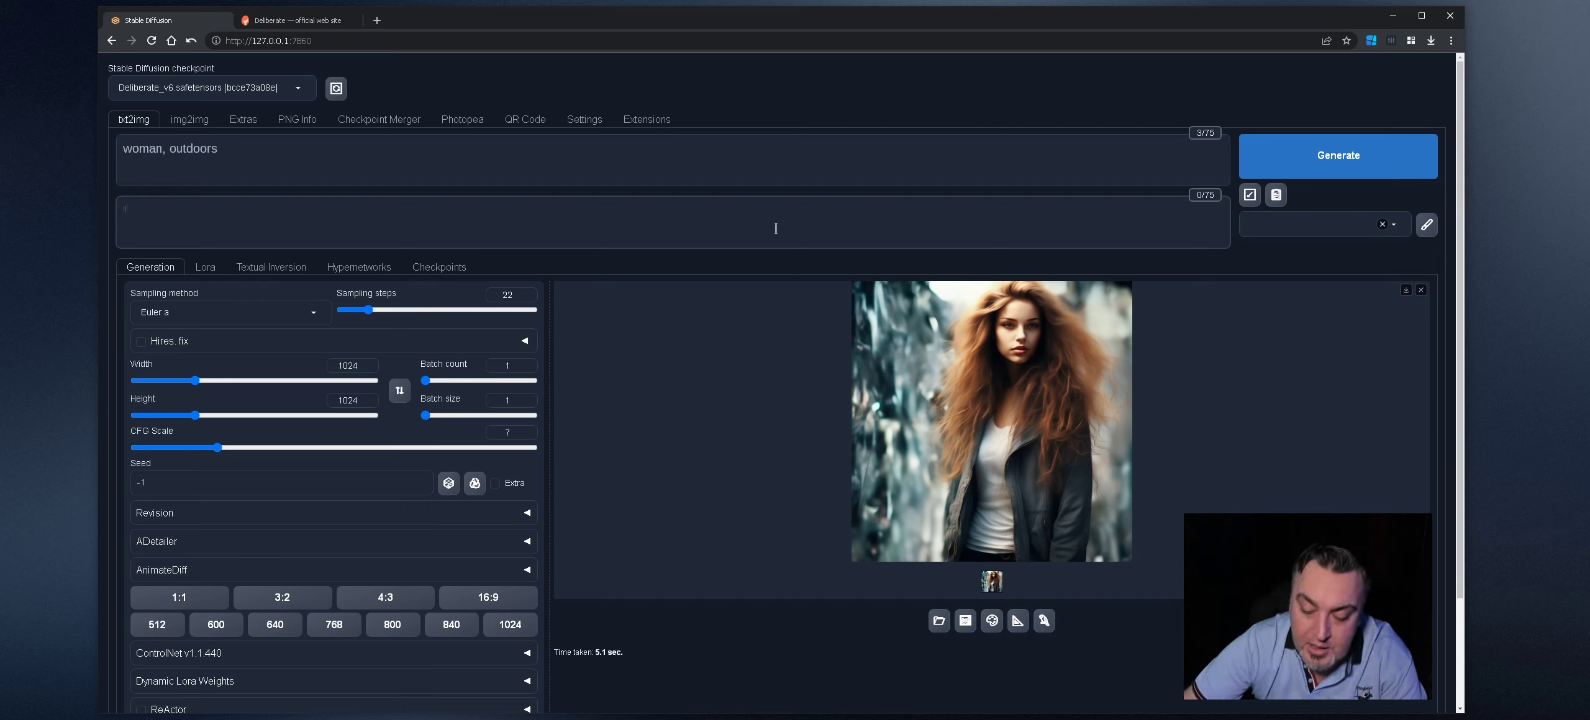
pyautogui.write('illustration, mannequin, doll')
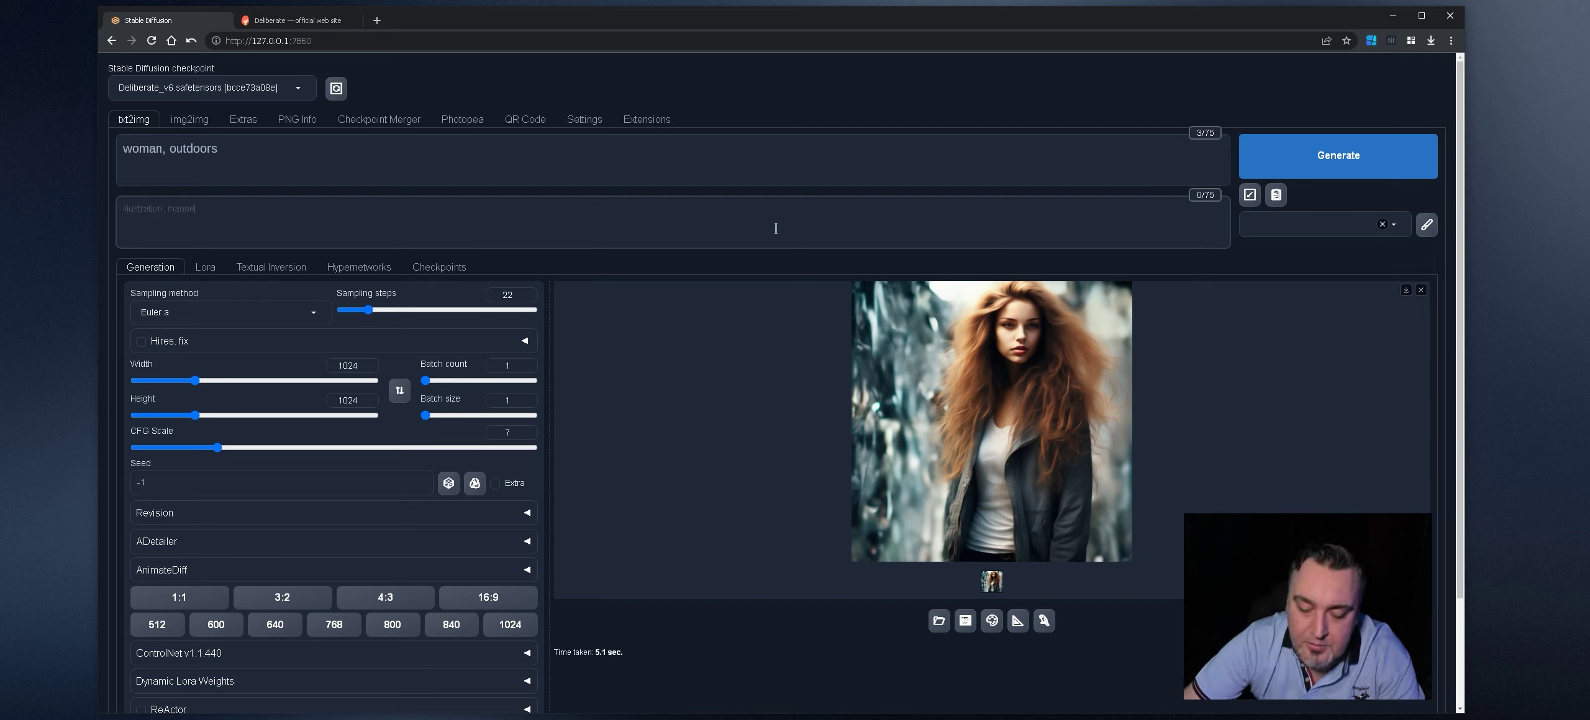
pyautogui.click(1307, 167)
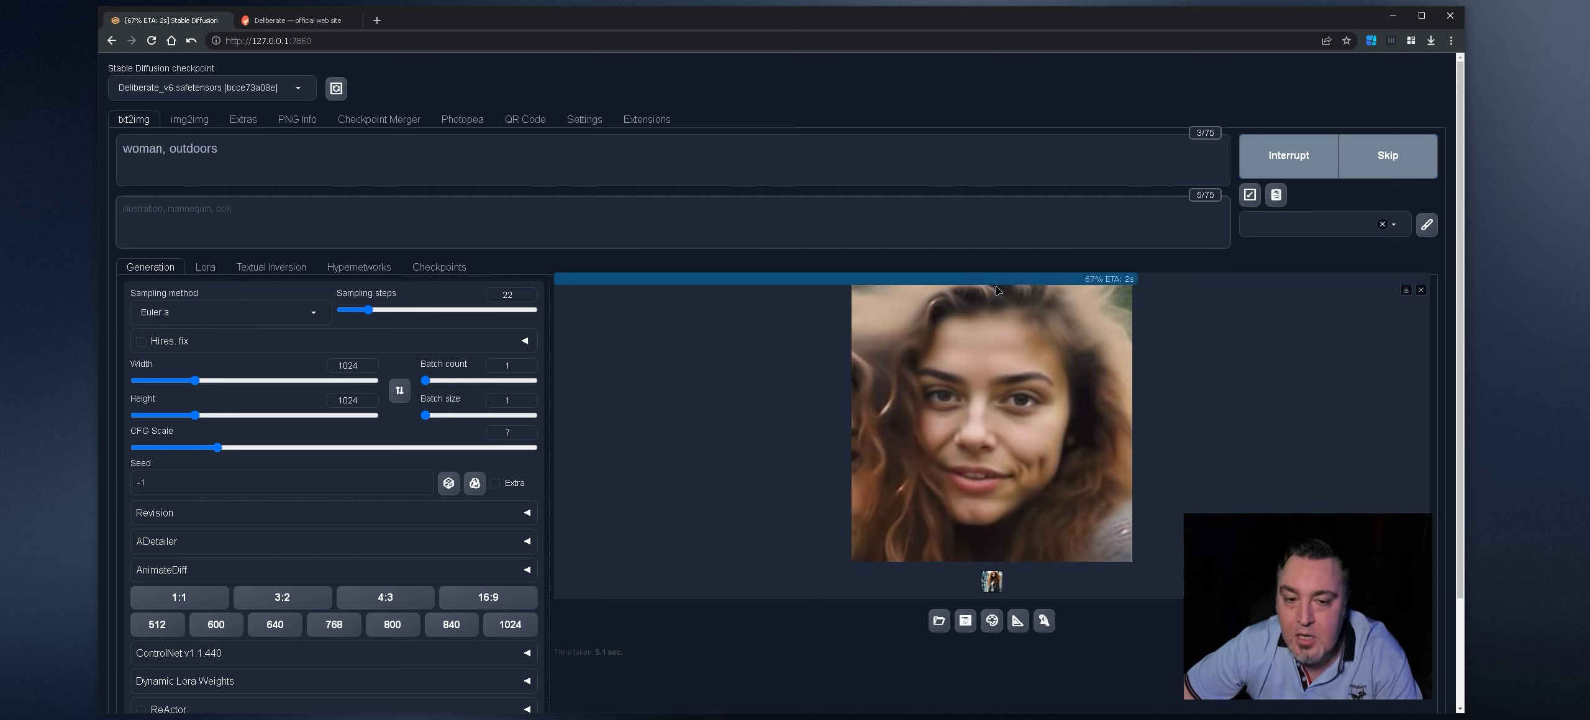
# - Set the CFG Scale to 5 and generate another image
pyautogui.click(527, 436)
pyautogui.click(527, 436)
pyautogui.click(528, 435)
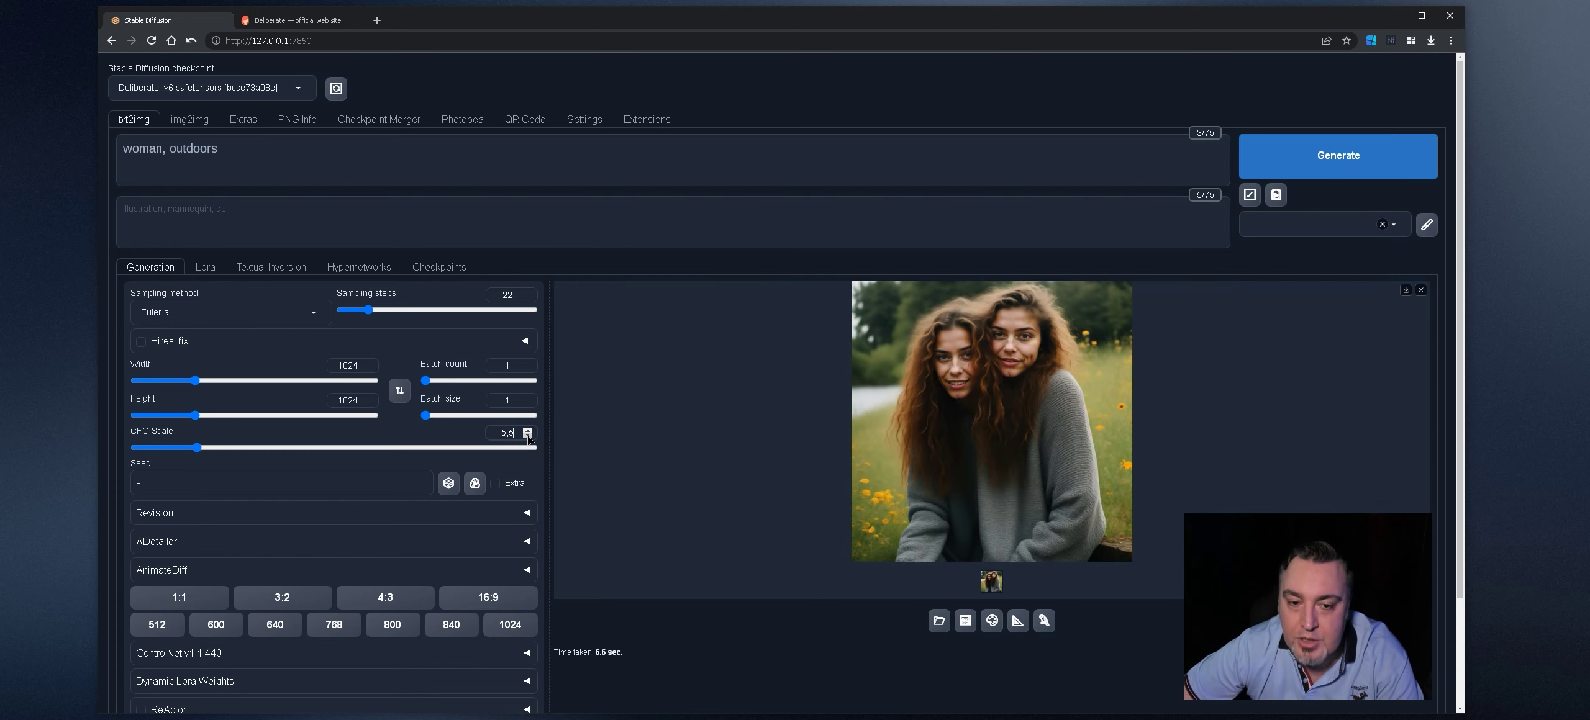
pyautogui.click(528, 435)
pyautogui.hotkey('ctrl', 'Return')
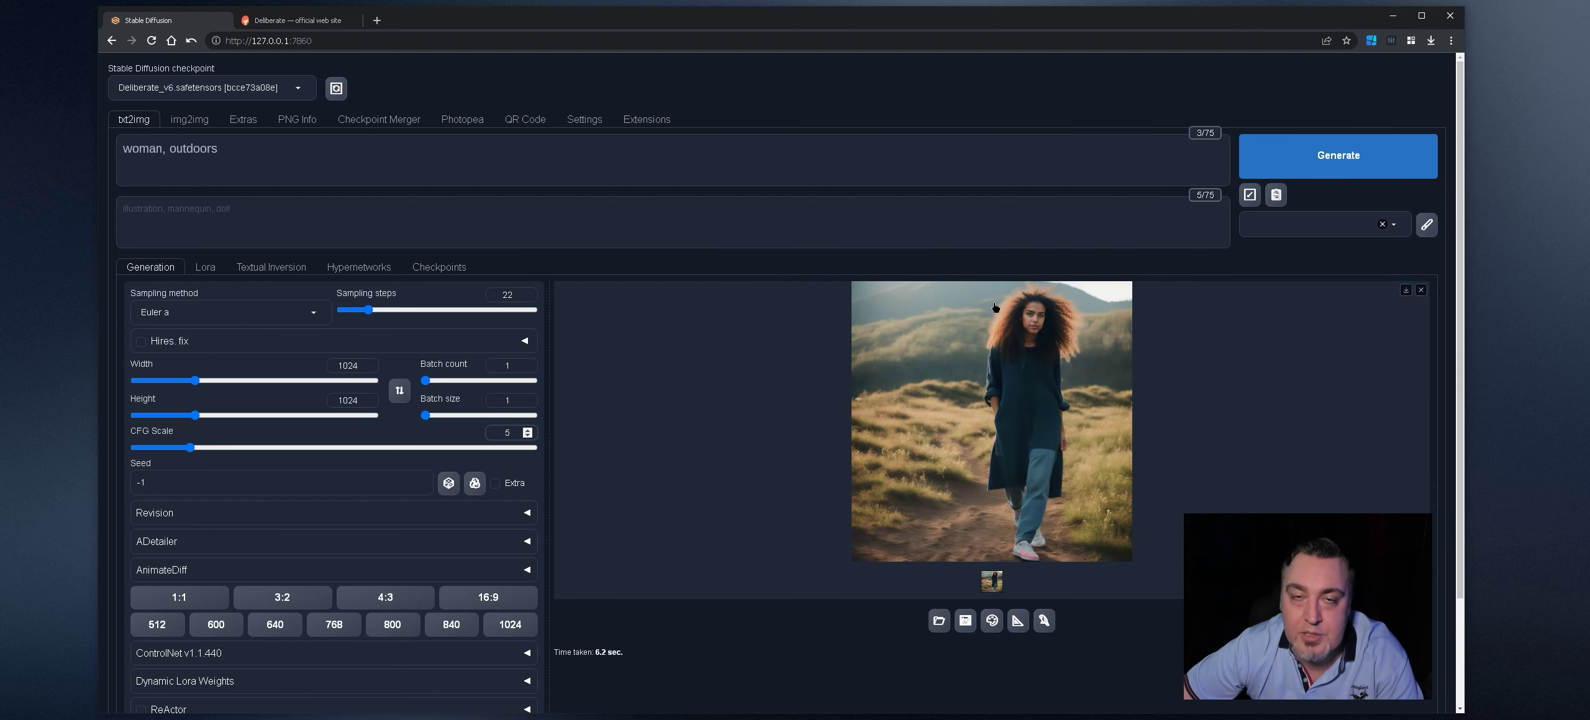
# - Generate two more images with the same prompt and settings, and inspect the last one at enlarged size
pyautogui.click(975, 304)
pyautogui.click(1016, 158)
pyautogui.hotkey('ctrl', 'Return')
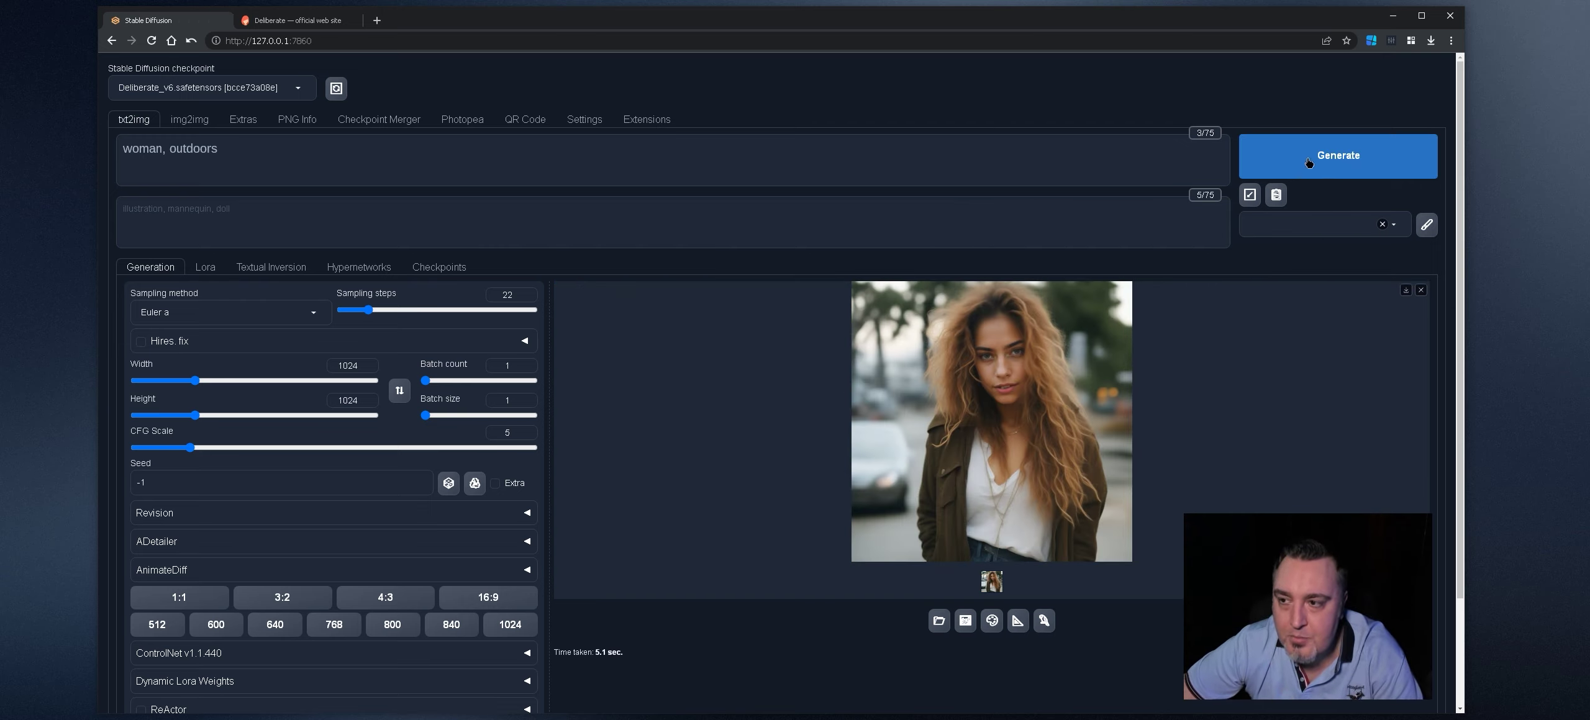
pyautogui.click(1308, 163)
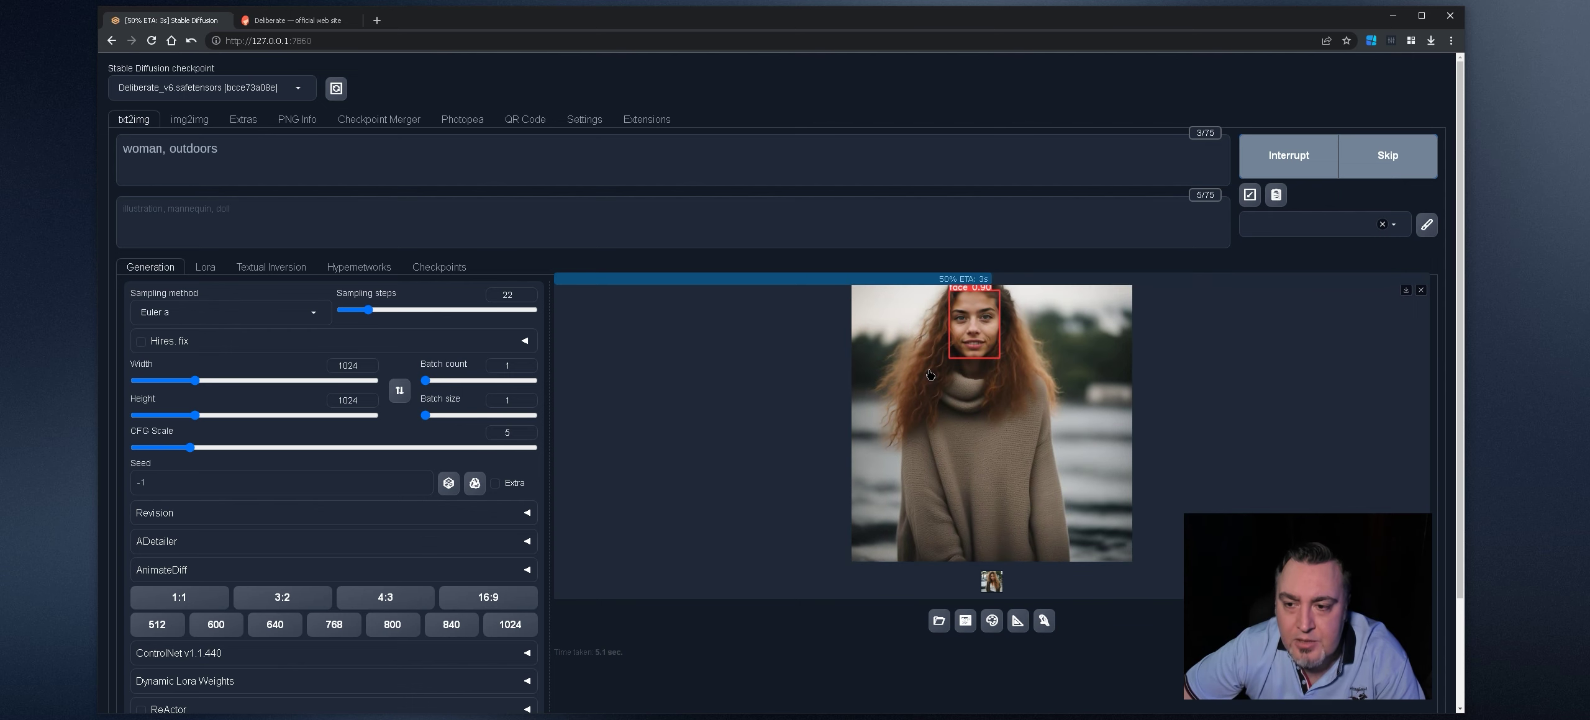
pyautogui.click(946, 360)
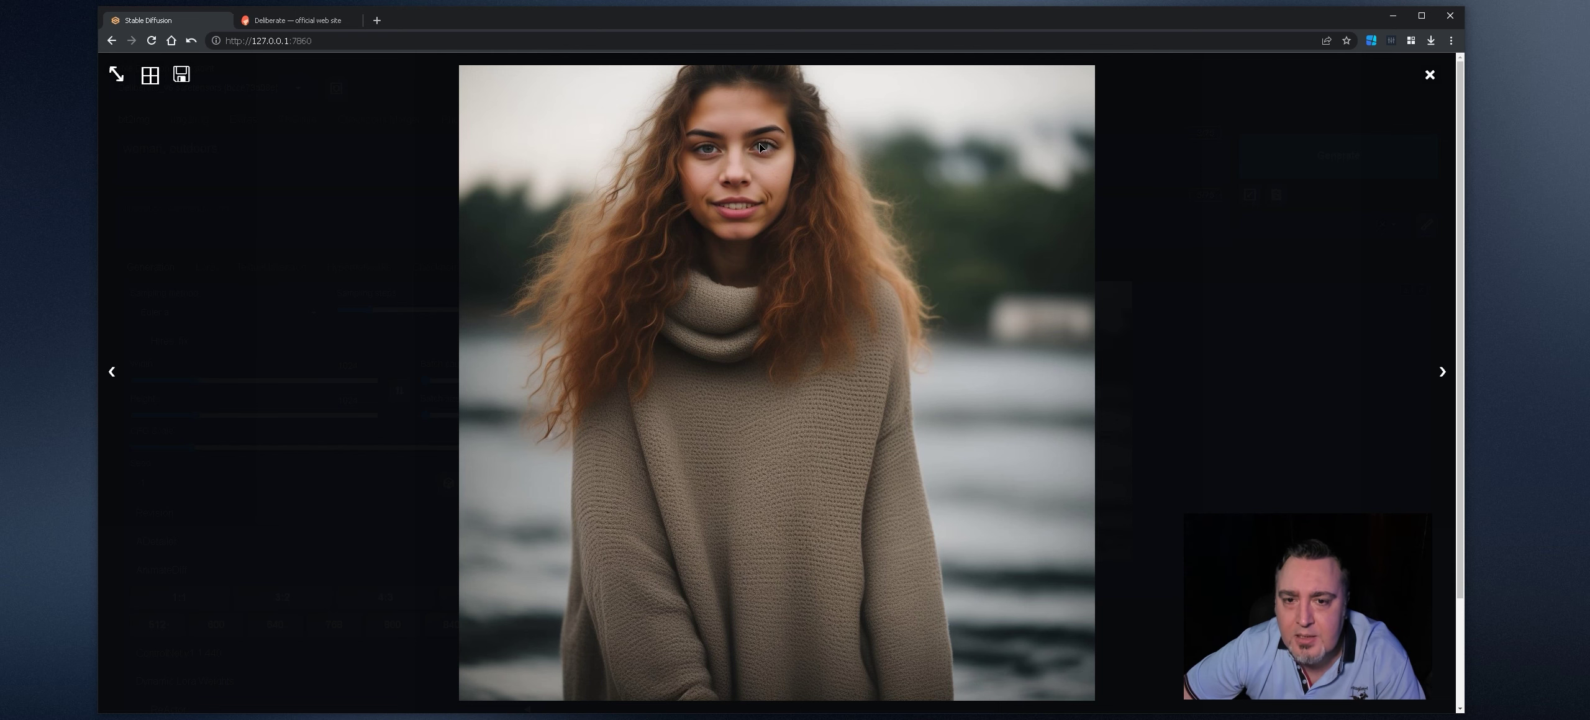
pyautogui.click(1099, 253)
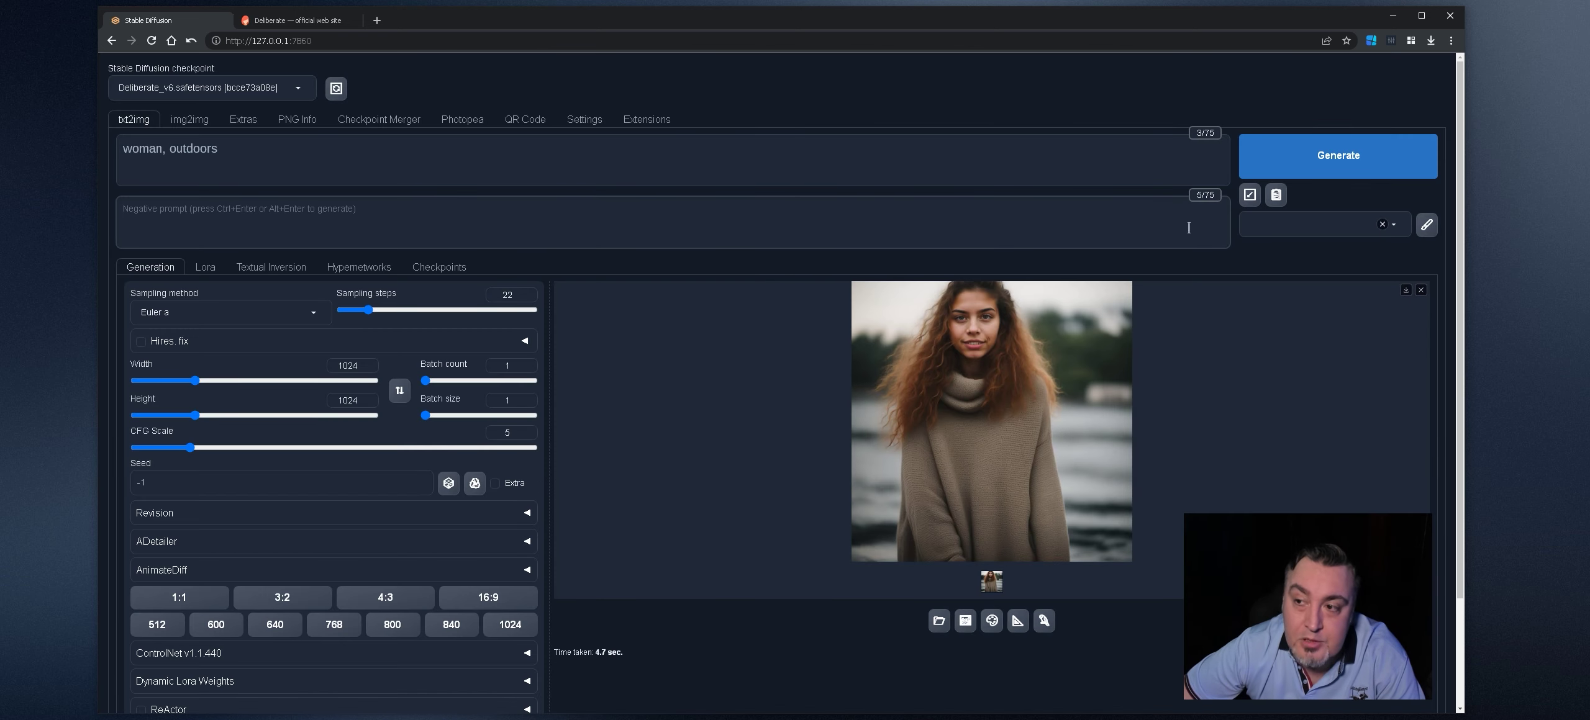
# - Apply the Basic Negative style and extend the prompt to "woman, outdoors, natural, vsco, cinematic"
pyautogui.click(1288, 229)
pyautogui.click(1281, 271)
pyautogui.click(422, 152)
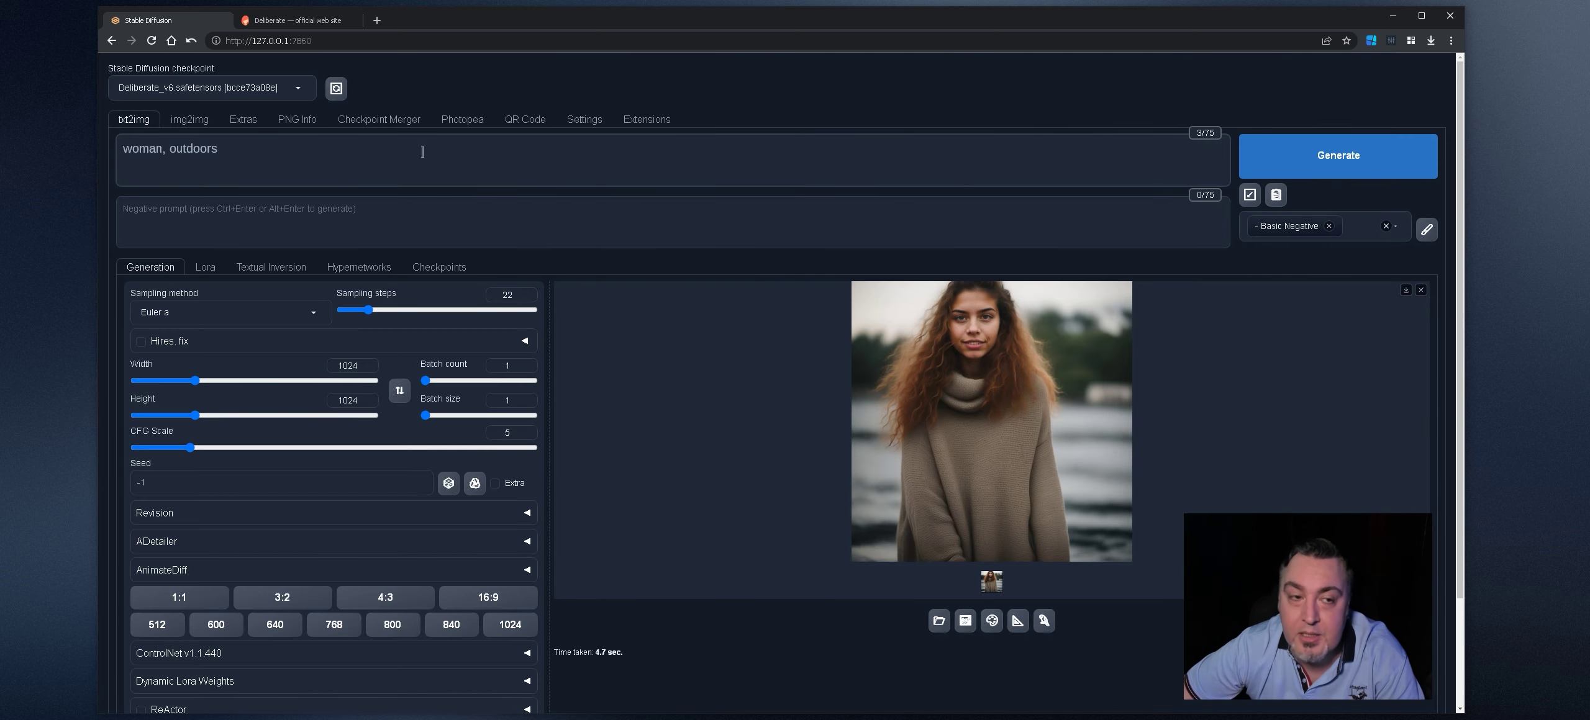
pyautogui.write('nat')
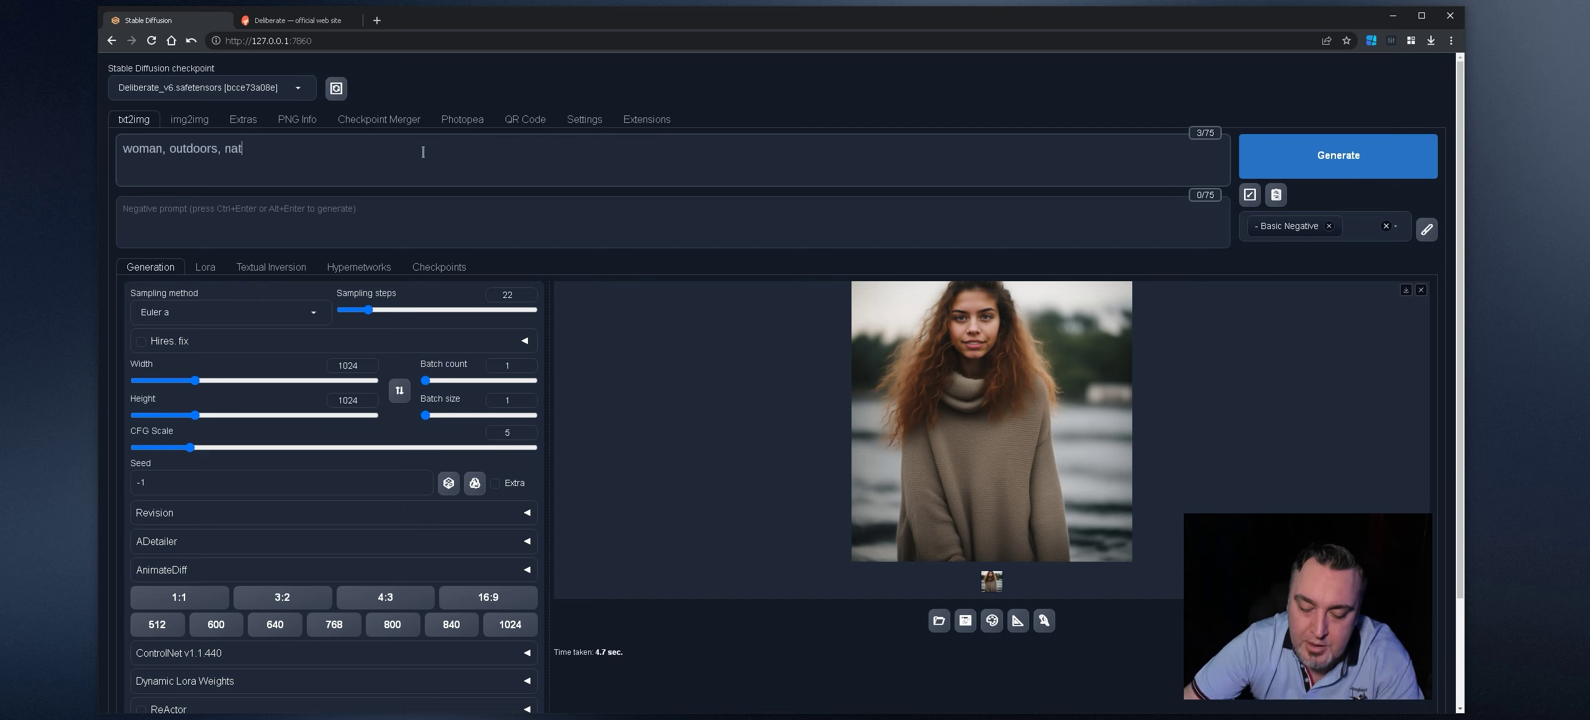
pyautogui.write('ural, vsco')
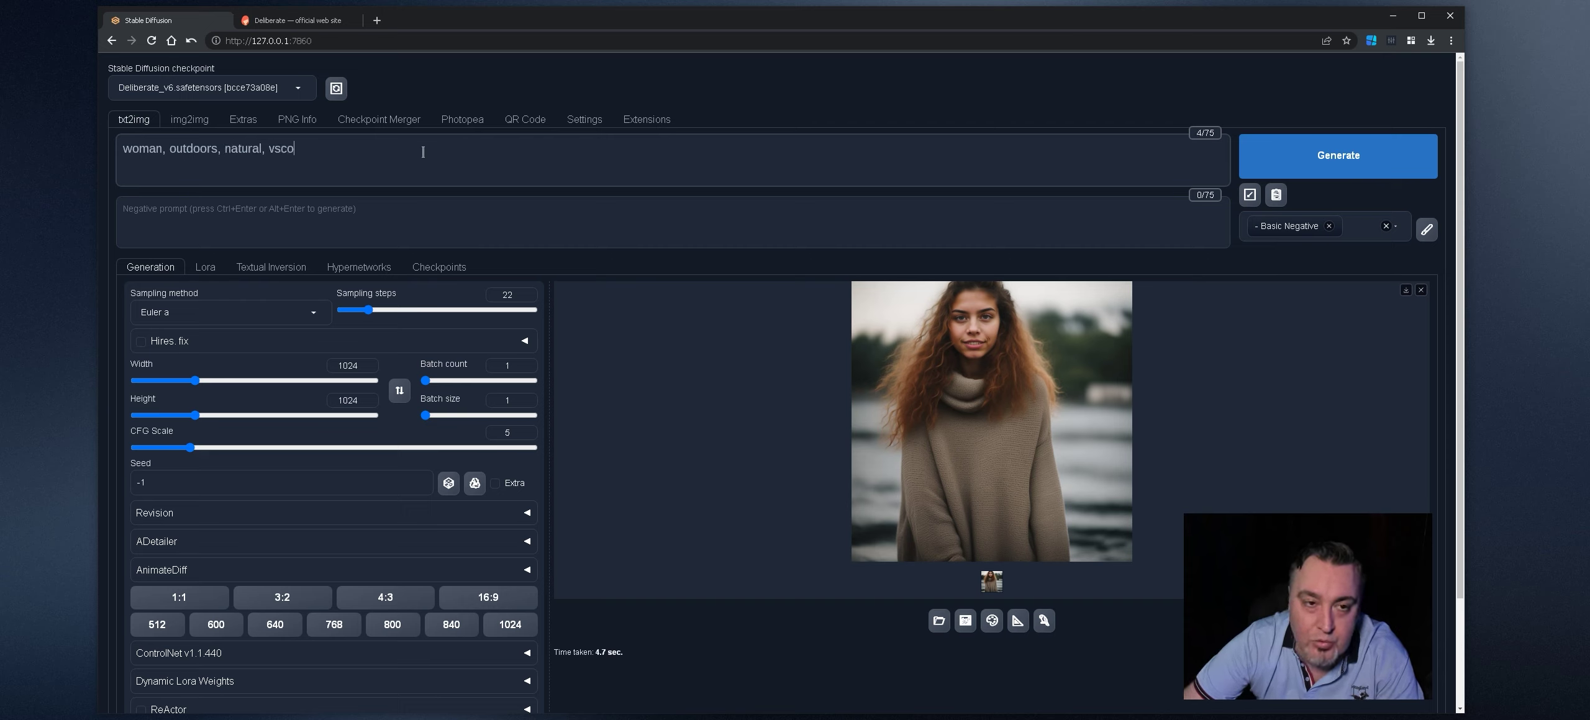
pyautogui.write(', c')
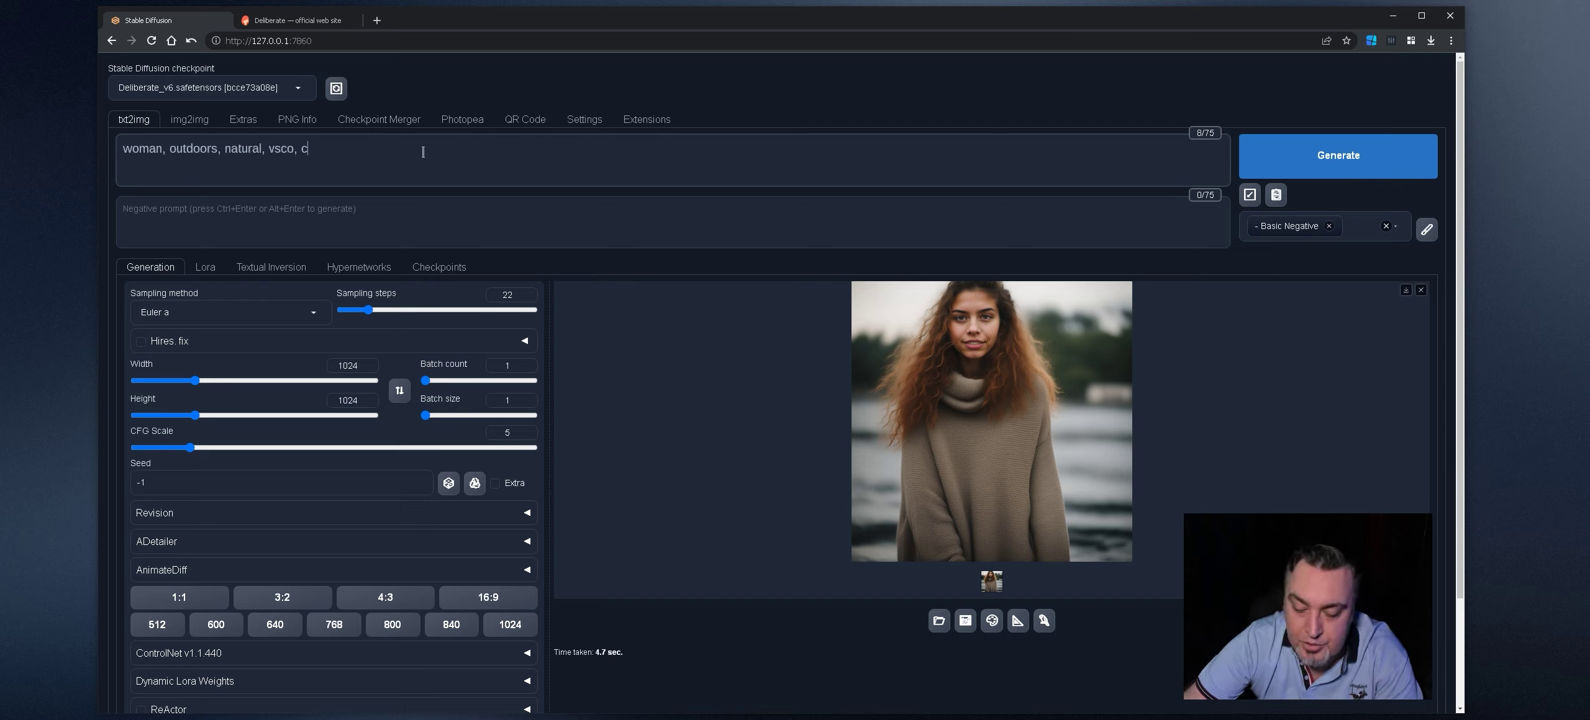
pyautogui.write('inematic')
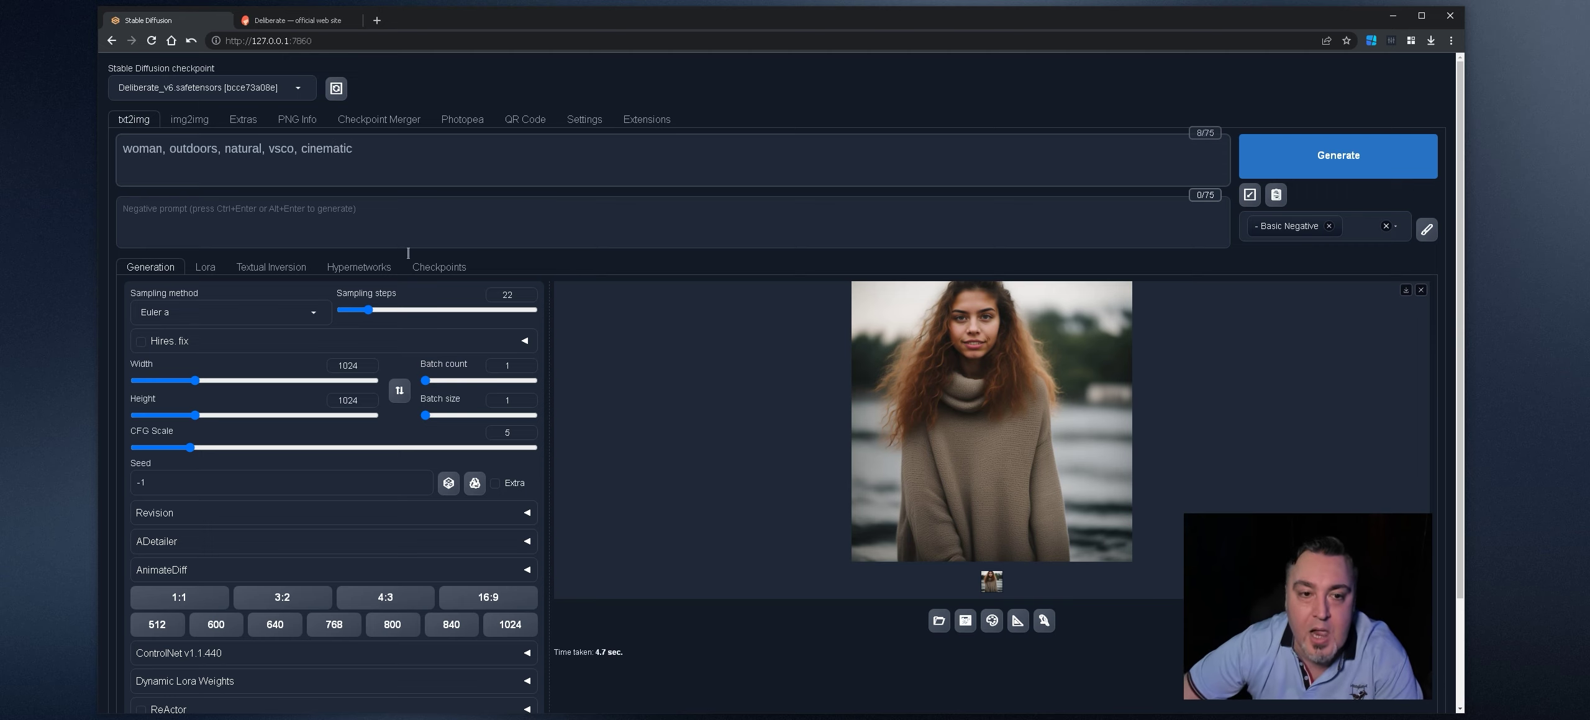
# - Generate a new image with the extended prompt and inspect it at enlarged size
pyautogui.scroll(-1, 1331, 102)
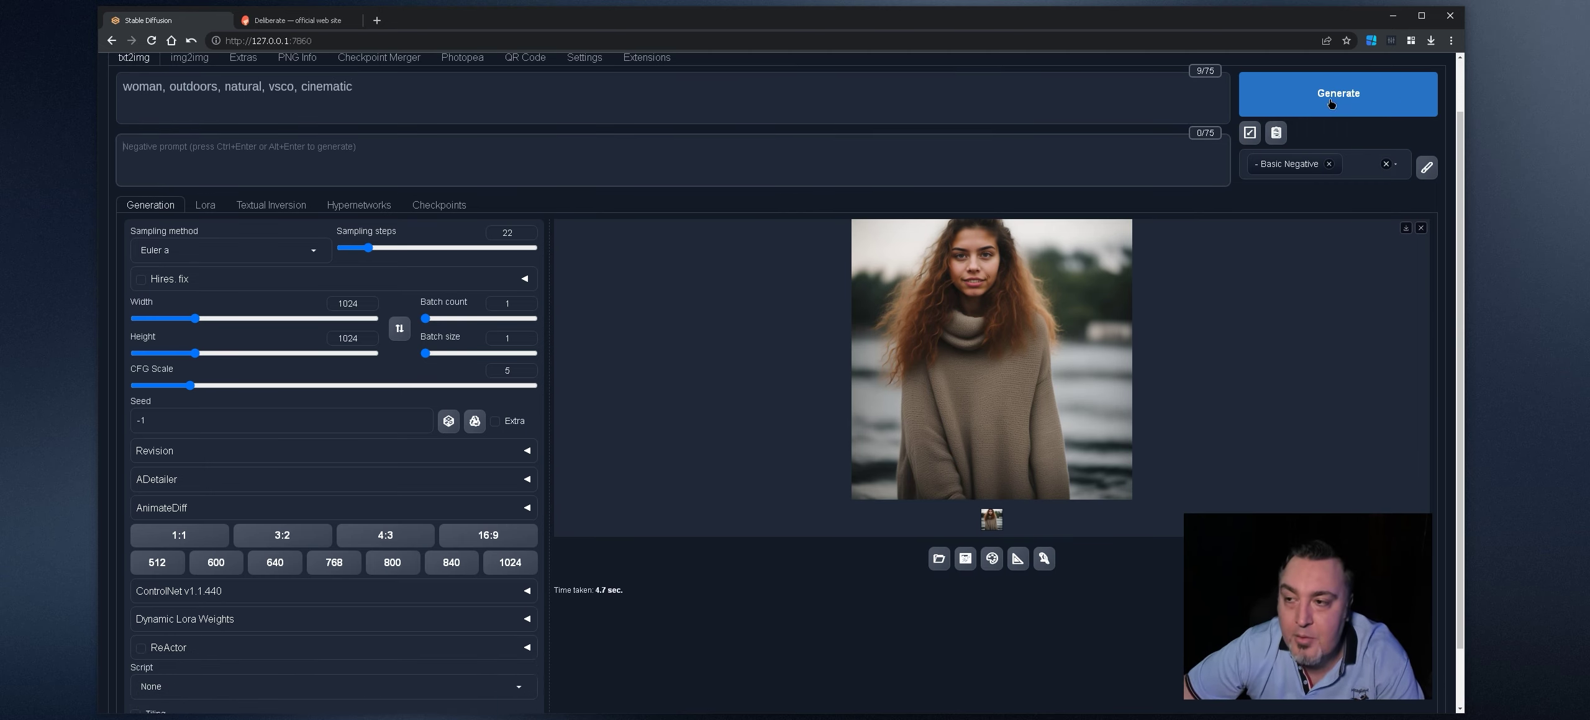
pyautogui.click(1331, 102)
pyautogui.scroll(1, 852, 272)
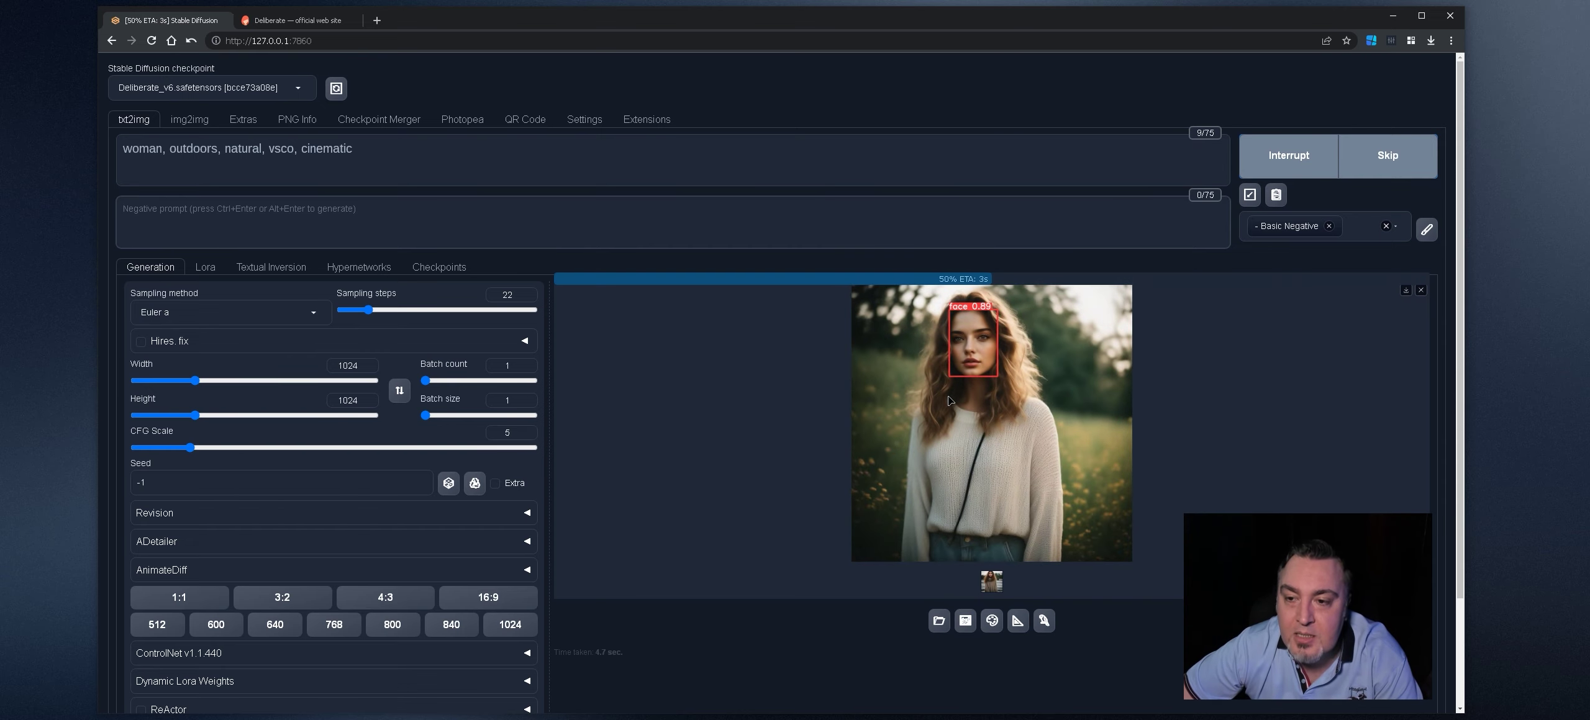
pyautogui.click(957, 355)
pyautogui.press('Escape')
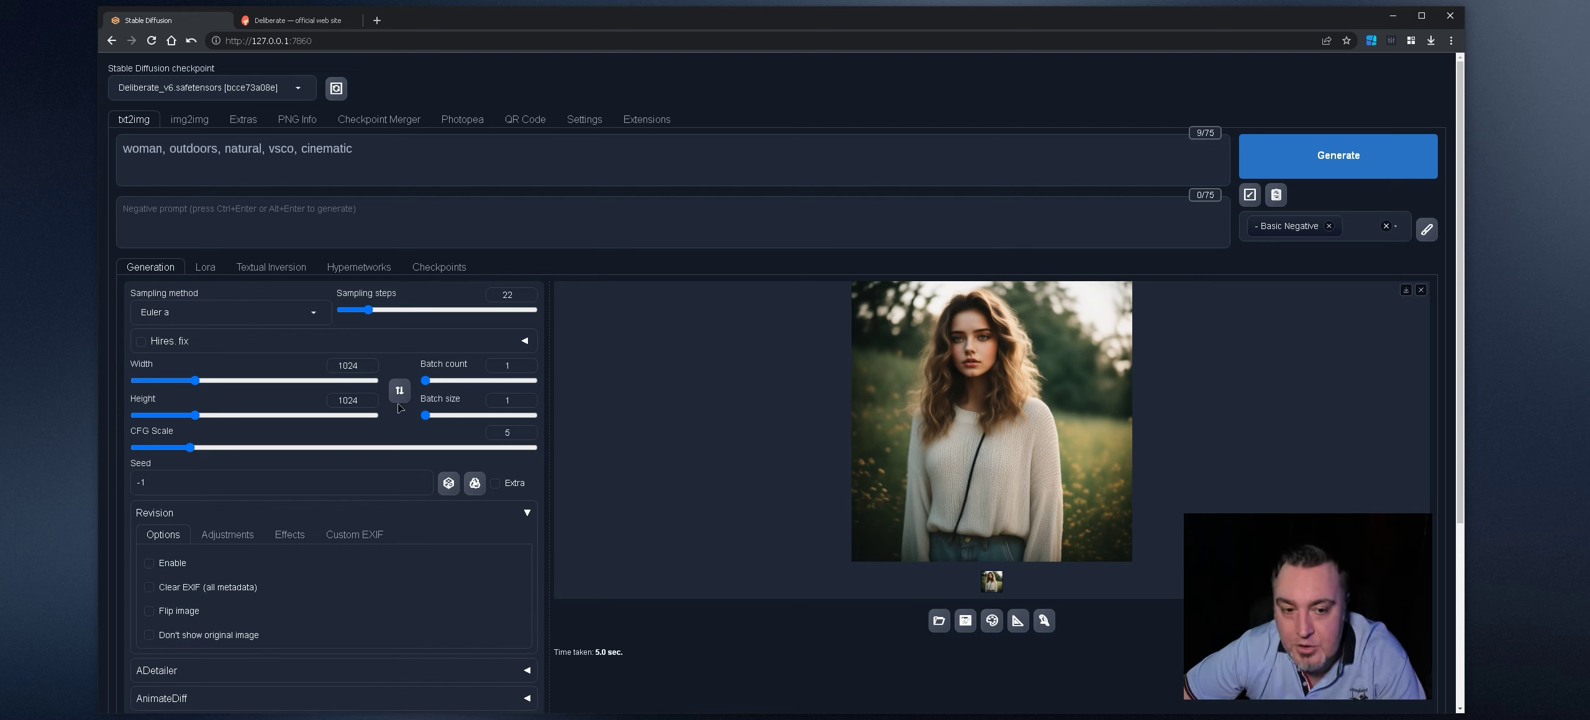
pyautogui.click(1357, 226)
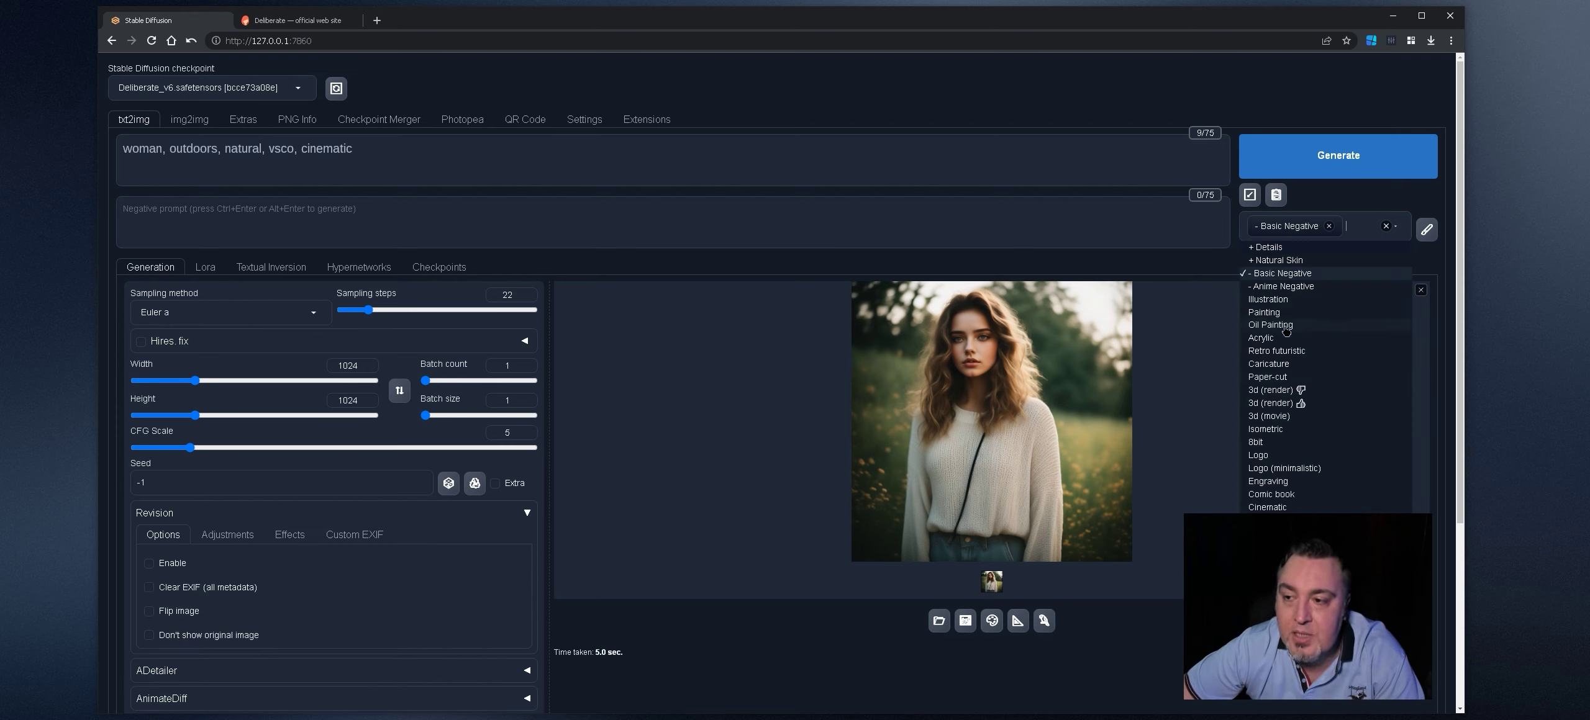
pyautogui.click(902, 241)
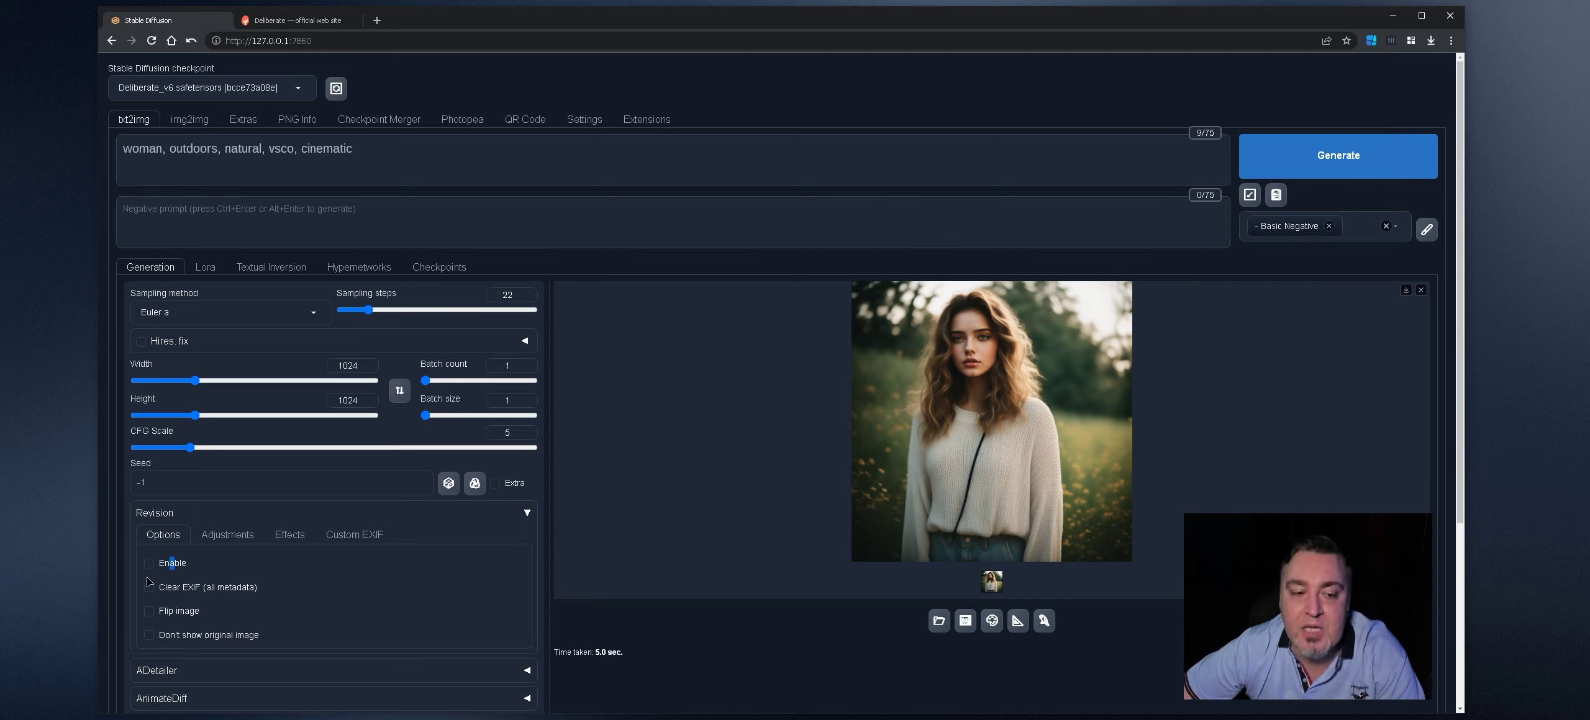
# - In the Revision adjustments, set Saturation to 0.85 and Exposure offset to 0.15
pyautogui.click(229, 535)
pyautogui.scroll(-4, 266, 527)
pyautogui.moveTo(334, 324); pyautogui.dragTo(309, 324)
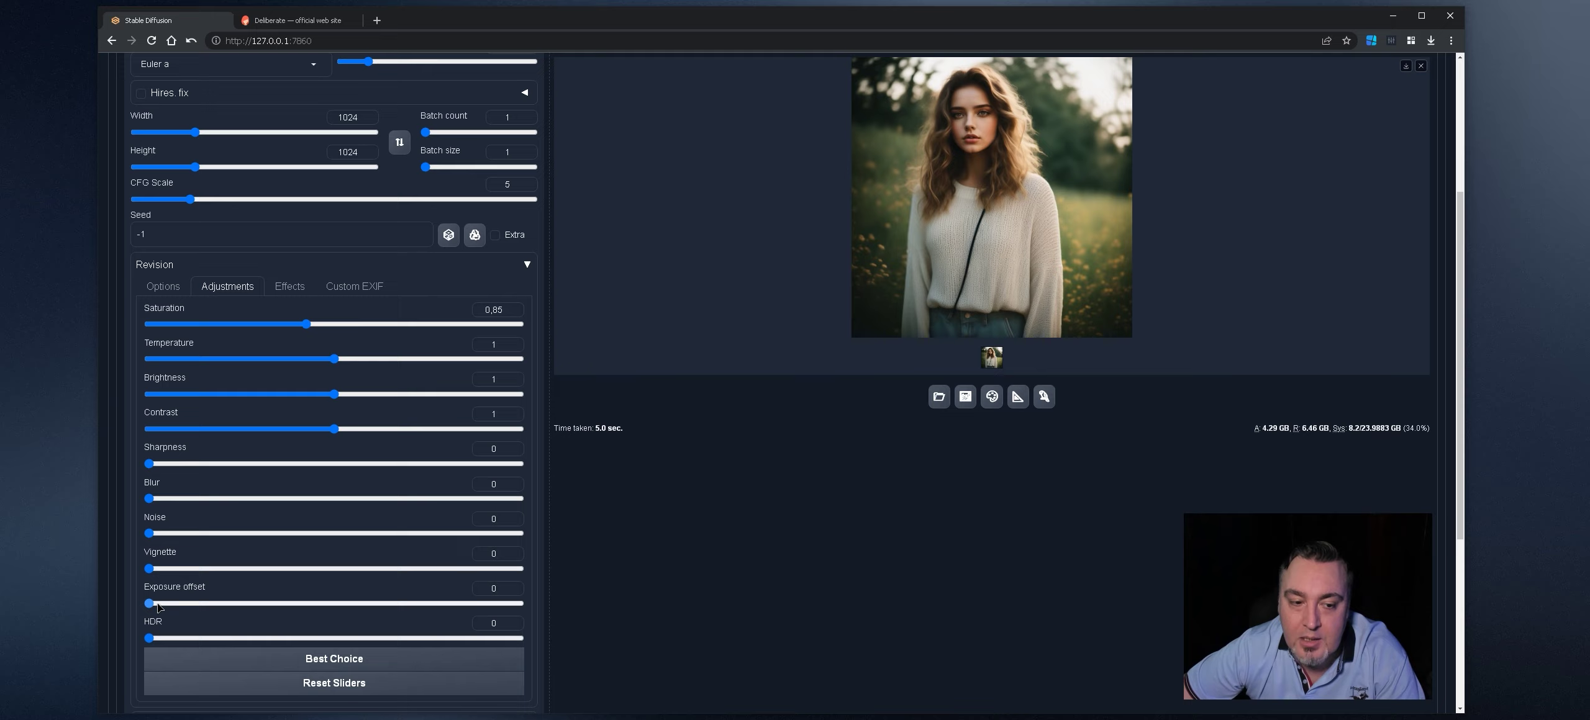
pyautogui.moveTo(149, 603); pyautogui.dragTo(212, 606)
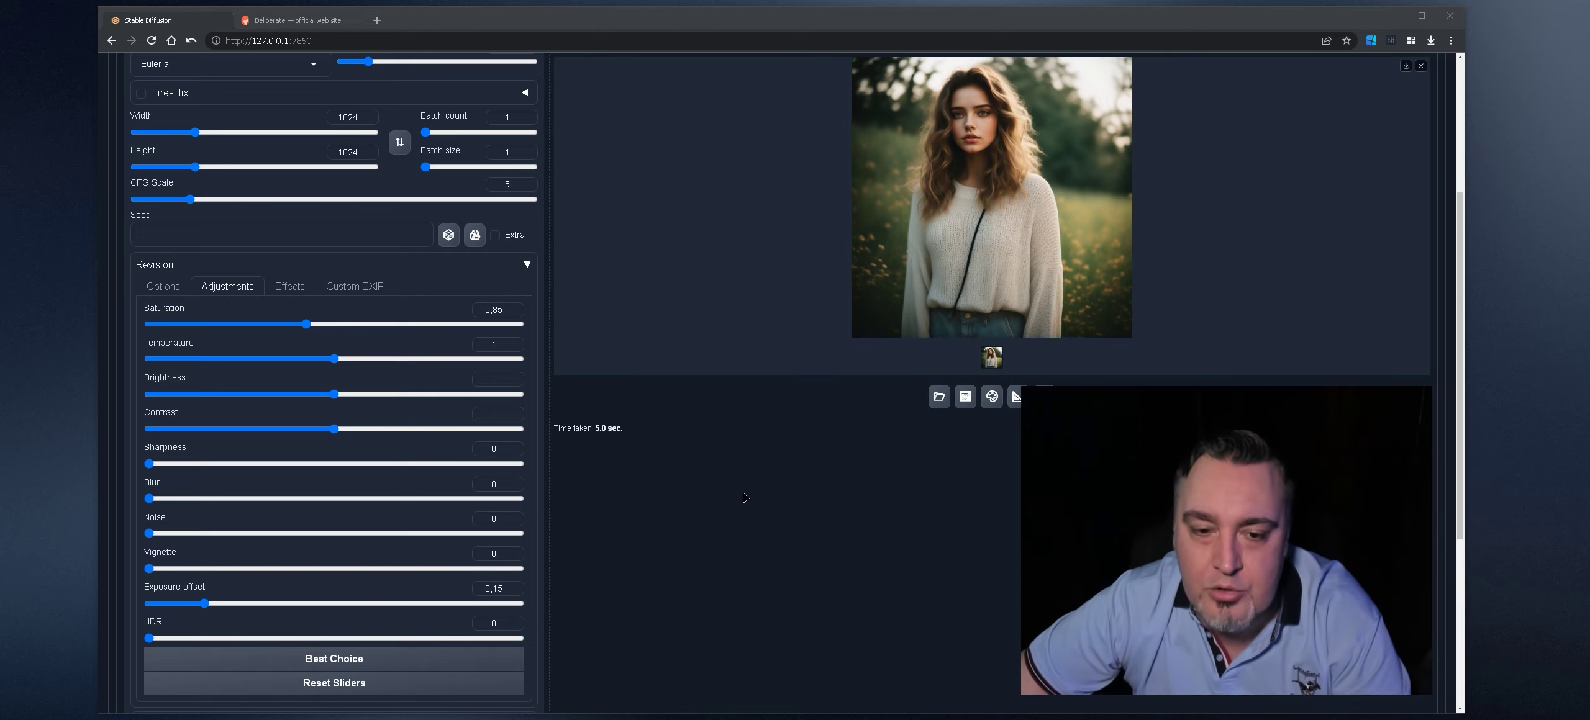
pyautogui.scroll(4, 751, 409)
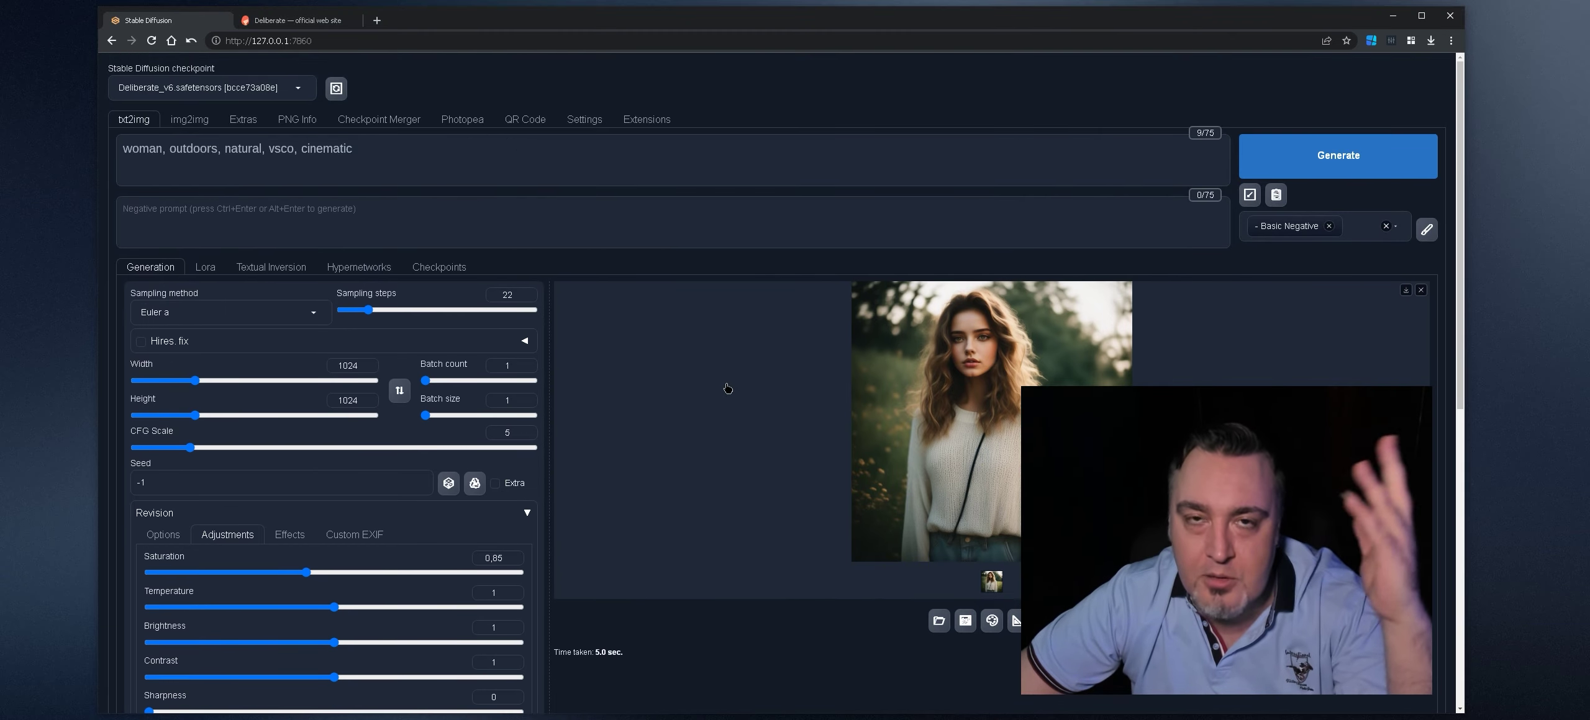
pyautogui.scroll(-4, 728, 388)
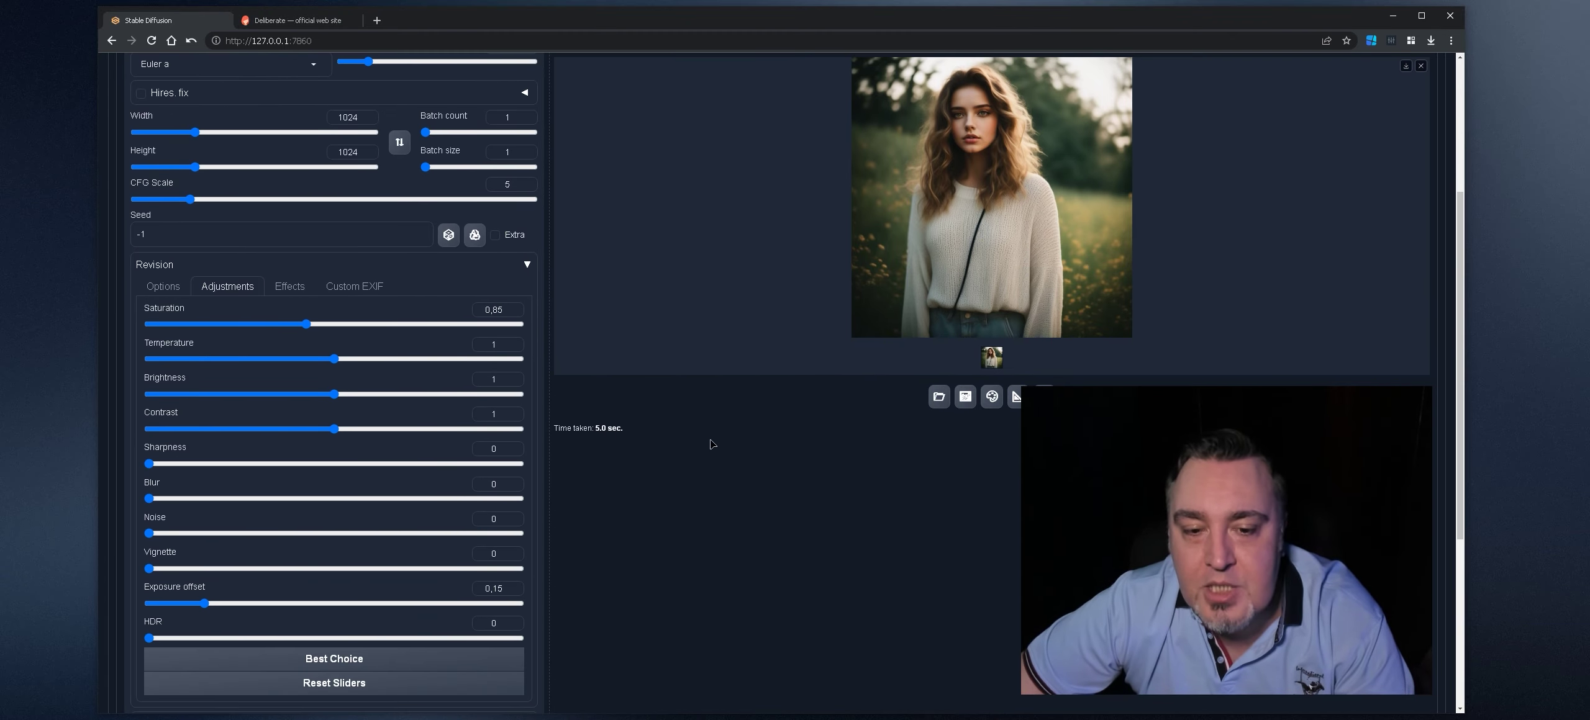
pyautogui.scroll(2, 710, 440)
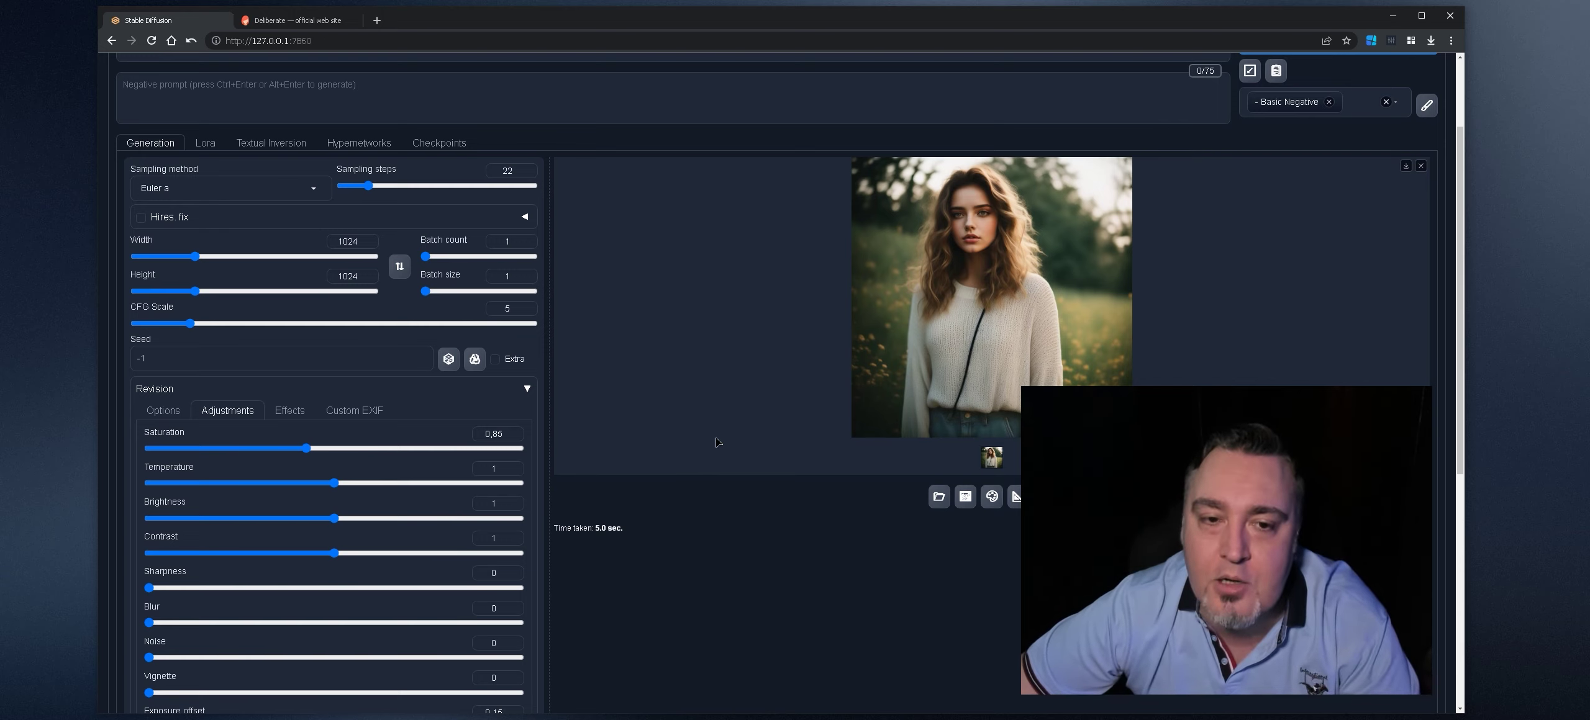
pyautogui.scroll(-3, 712, 440)
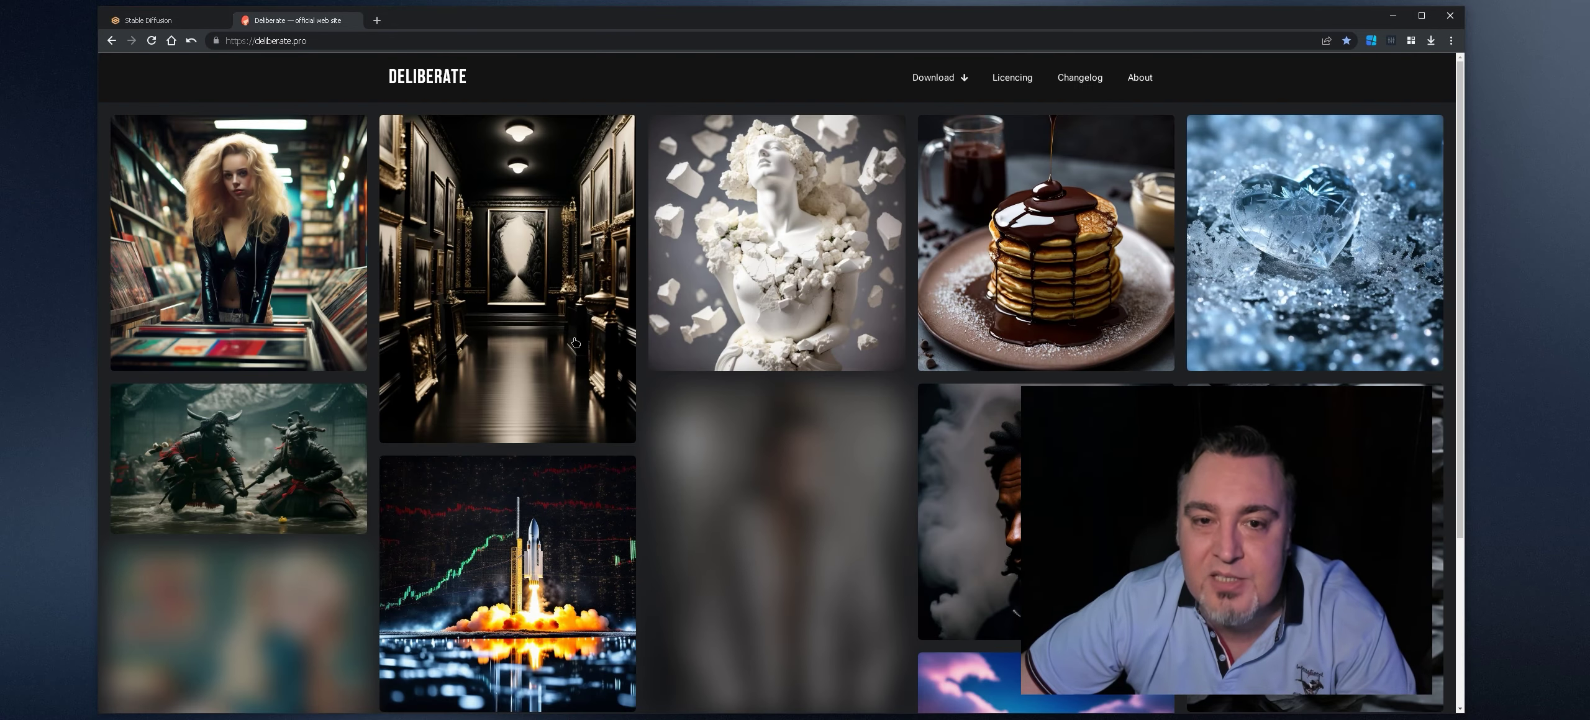
# - Browse the gallery of example images on the Deliberate website
pyautogui.scroll(-3, 575, 342)
pyautogui.scroll(3, 435, 379)
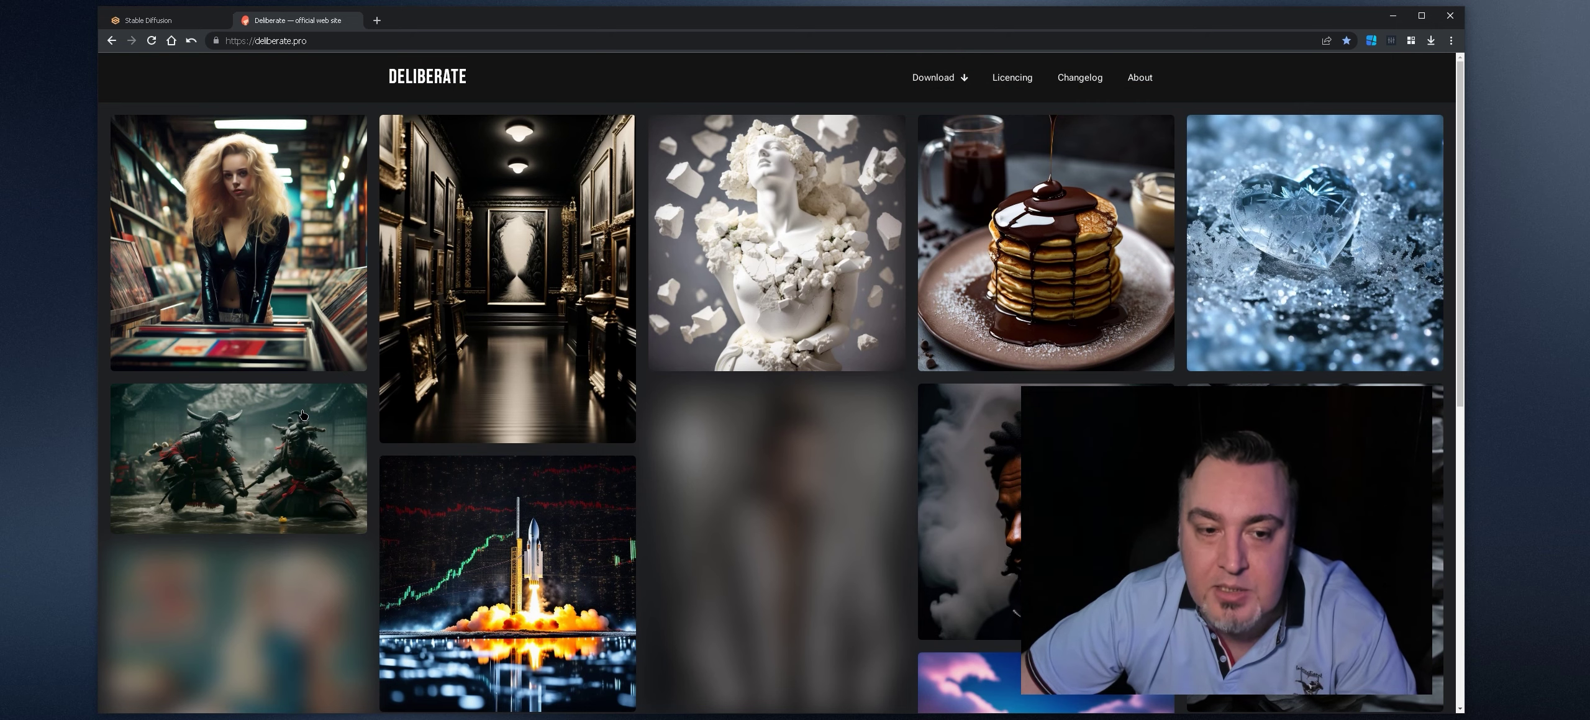
pyautogui.scroll(-15, 308, 410)
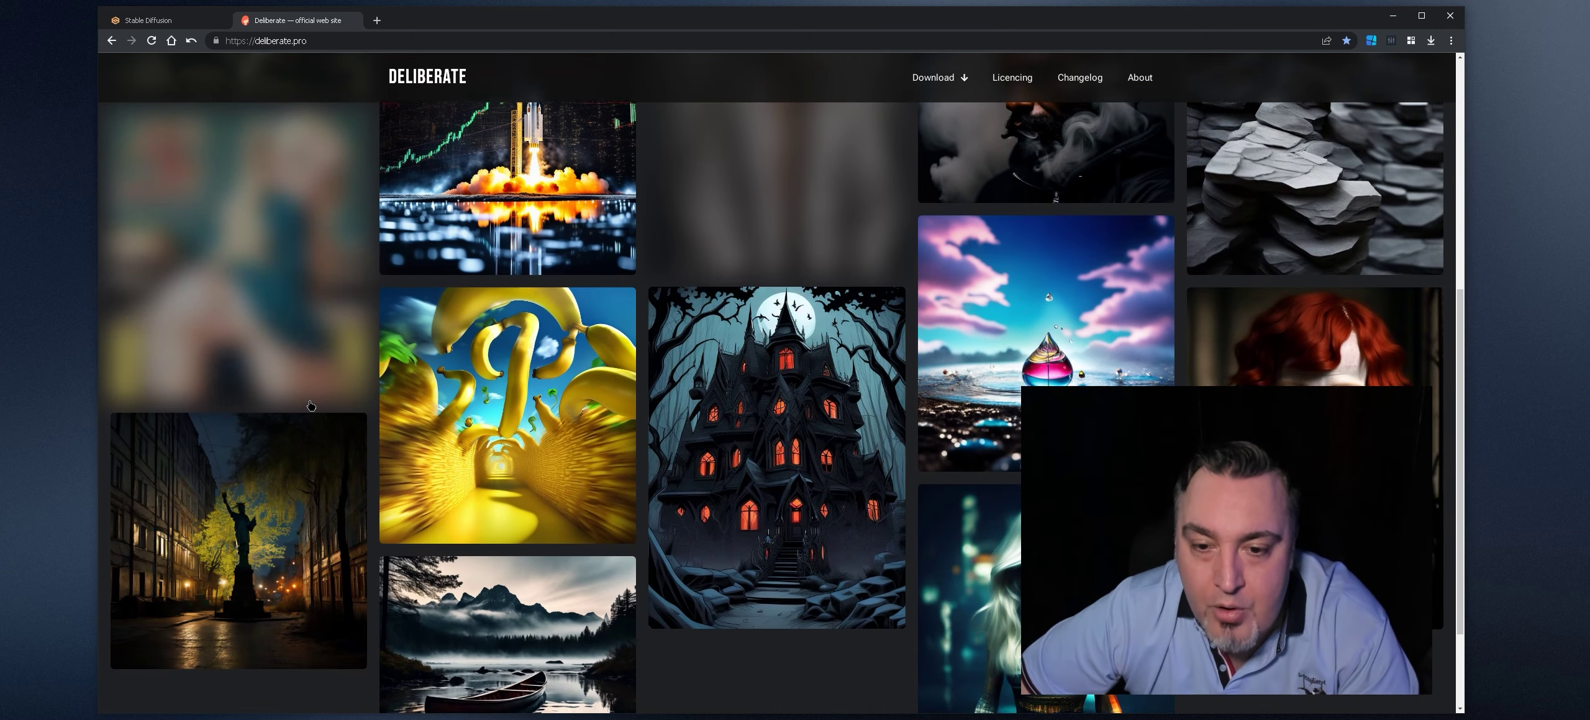
pyautogui.scroll(-15, 310, 405)
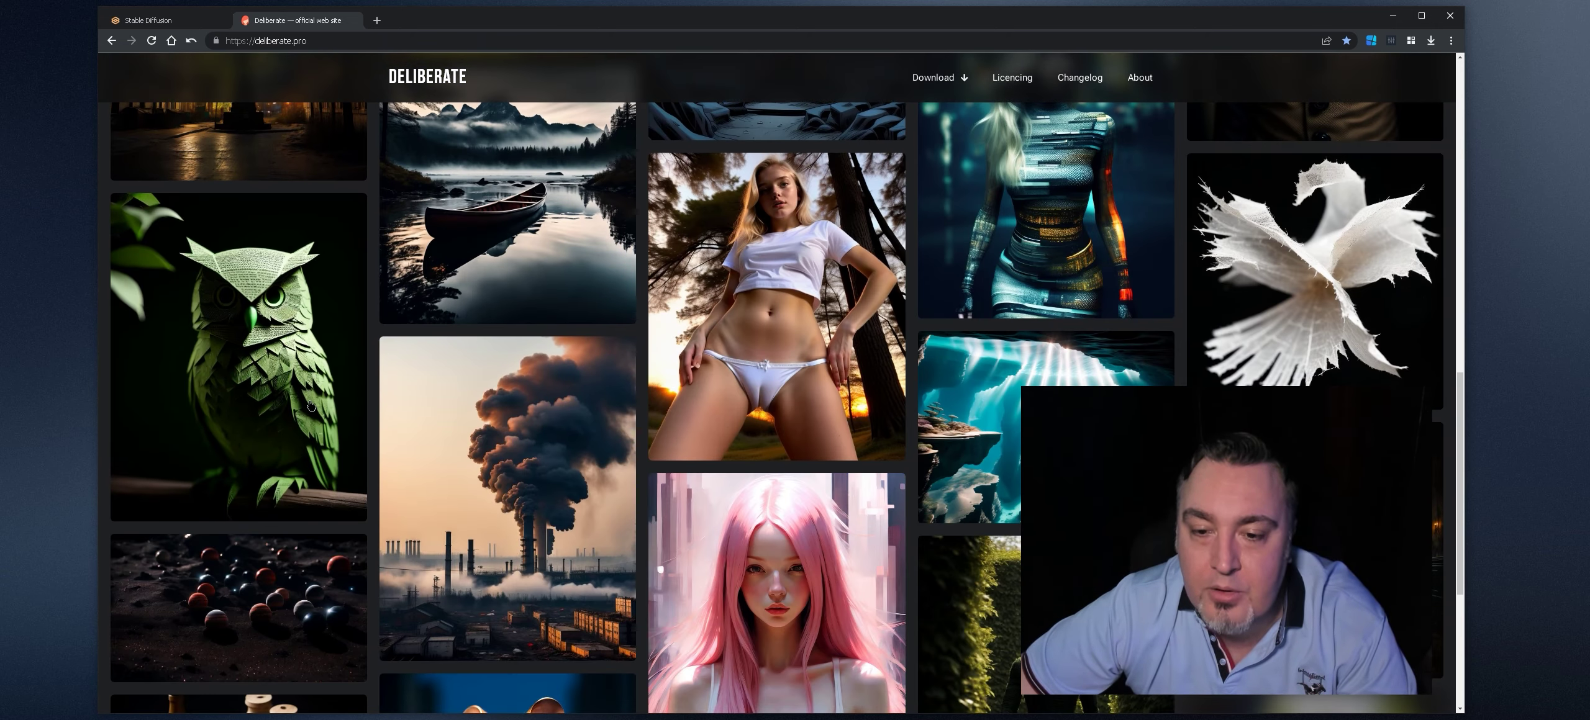
pyautogui.scroll(-2, 310, 405)
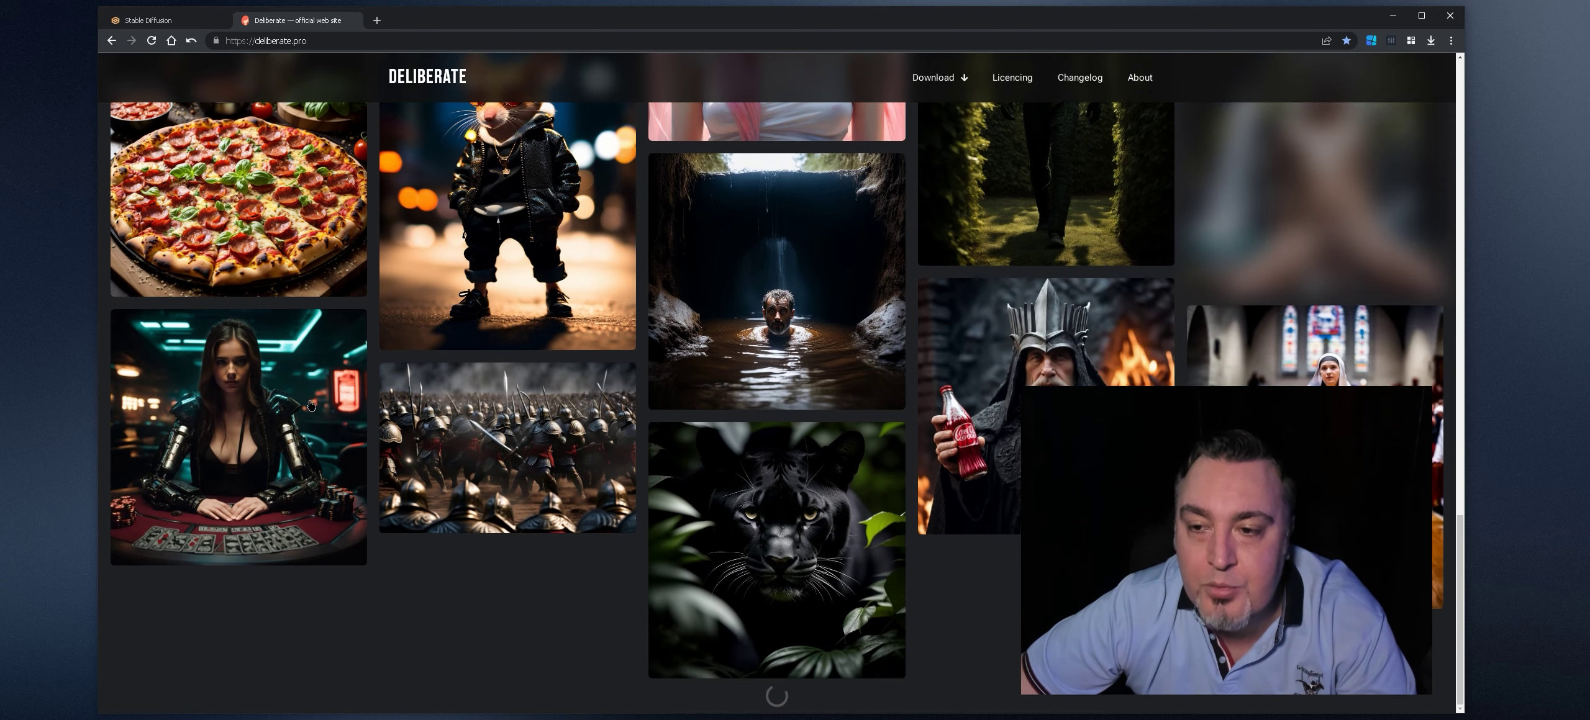
pyautogui.scroll(-6, 677, 332)
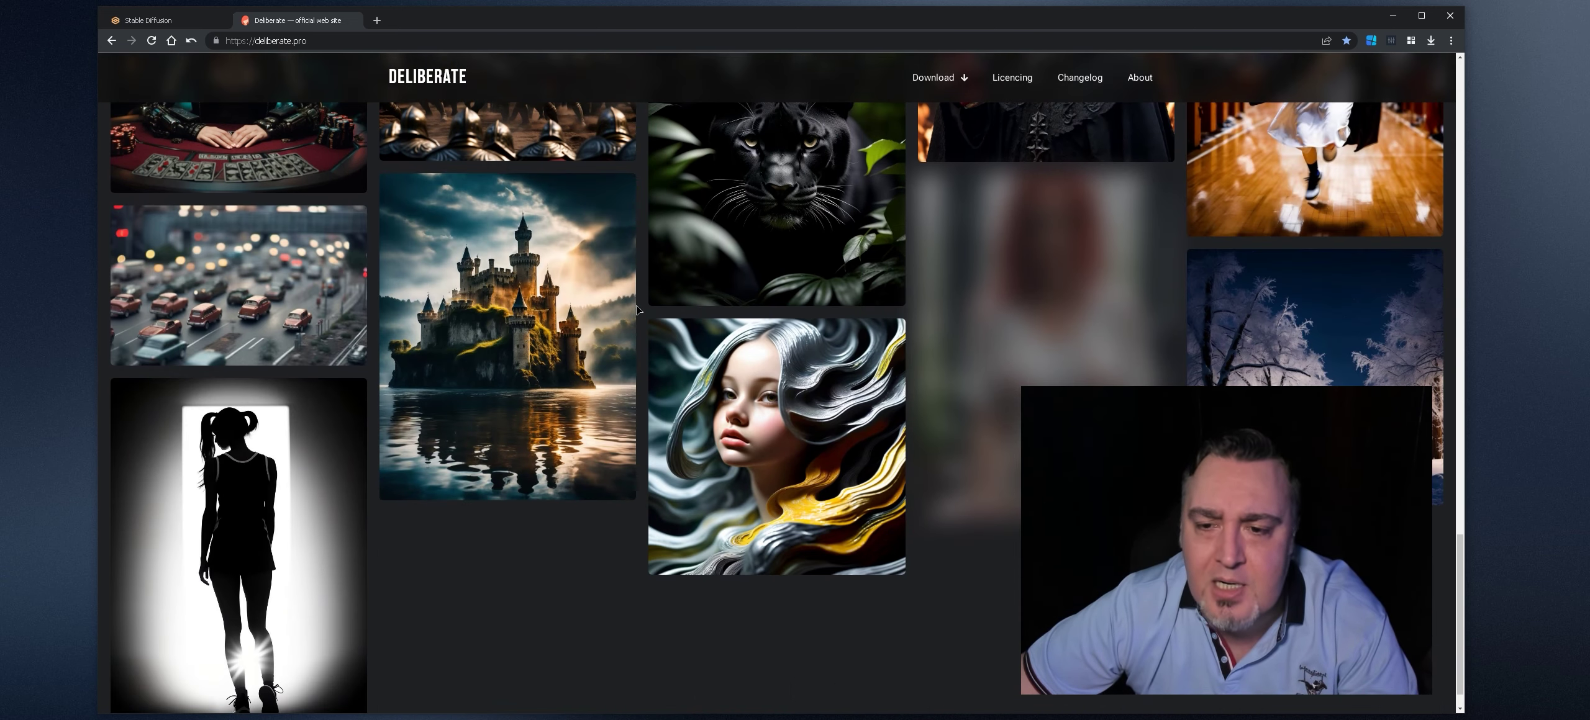
pyautogui.scroll(-1, 581, 285)
pyautogui.scroll(-5, 532, 301)
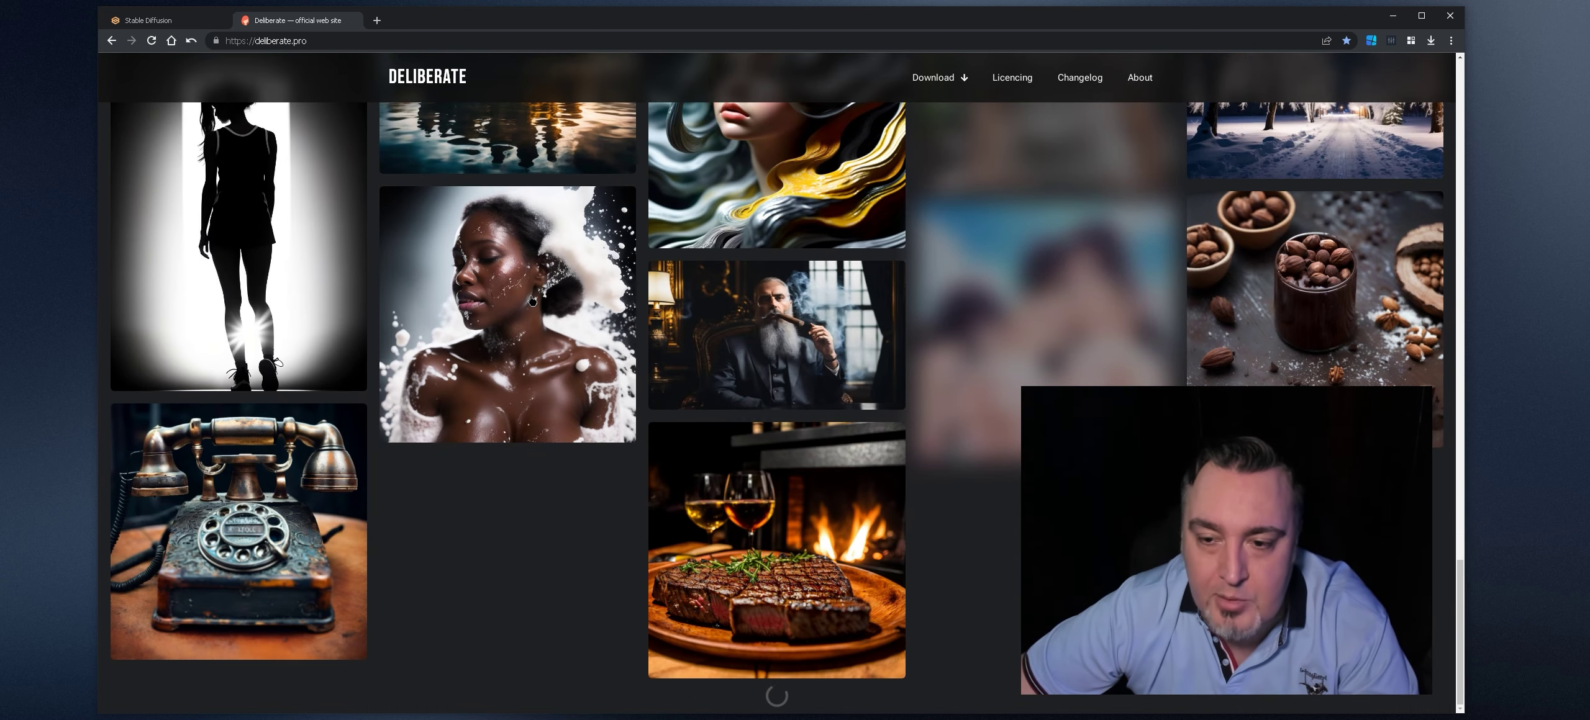
# - Examine the prompt and generation settings of the cigar-smoking bearded man image, close its details and look over the gallery again
pyautogui.click(809, 295)
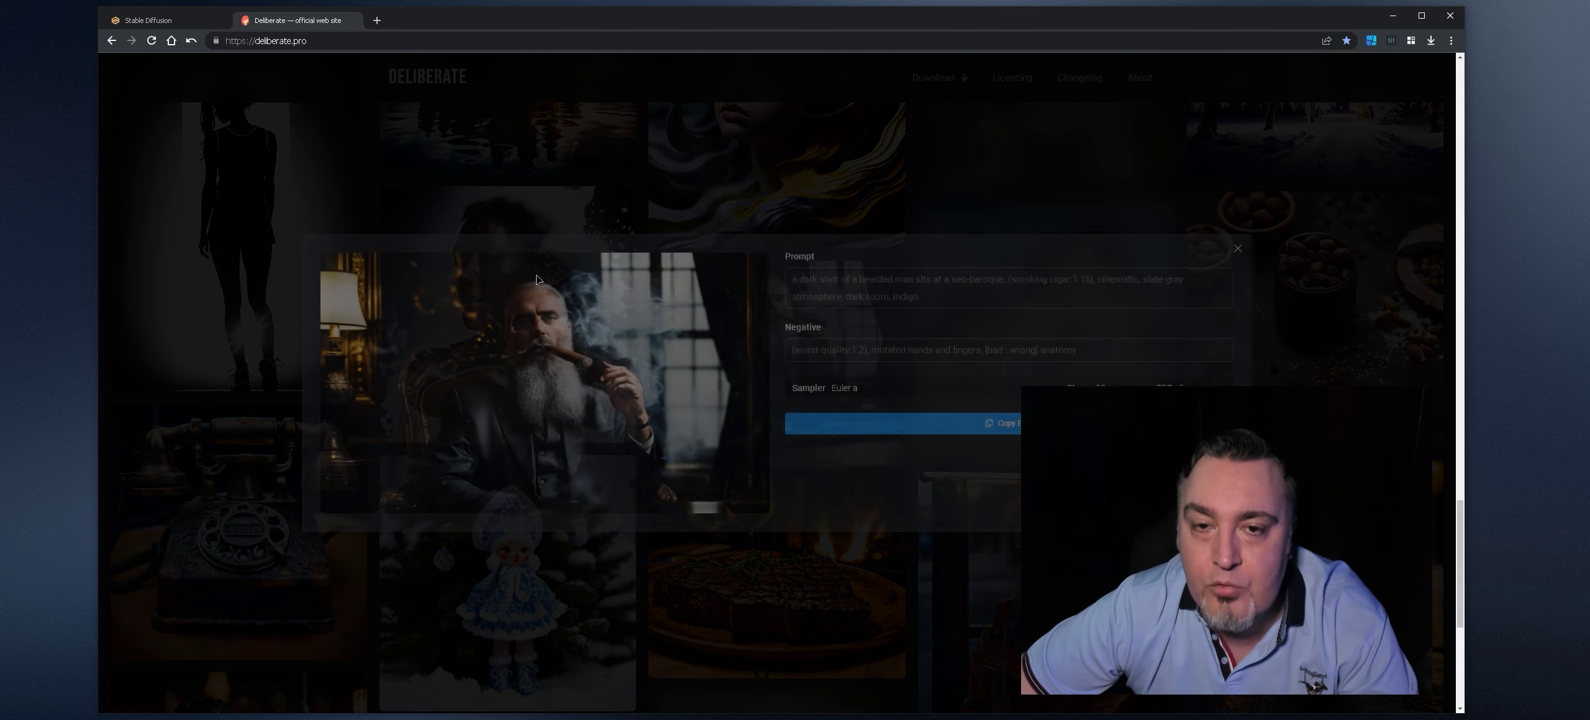
pyautogui.scroll(-1, 887, 310)
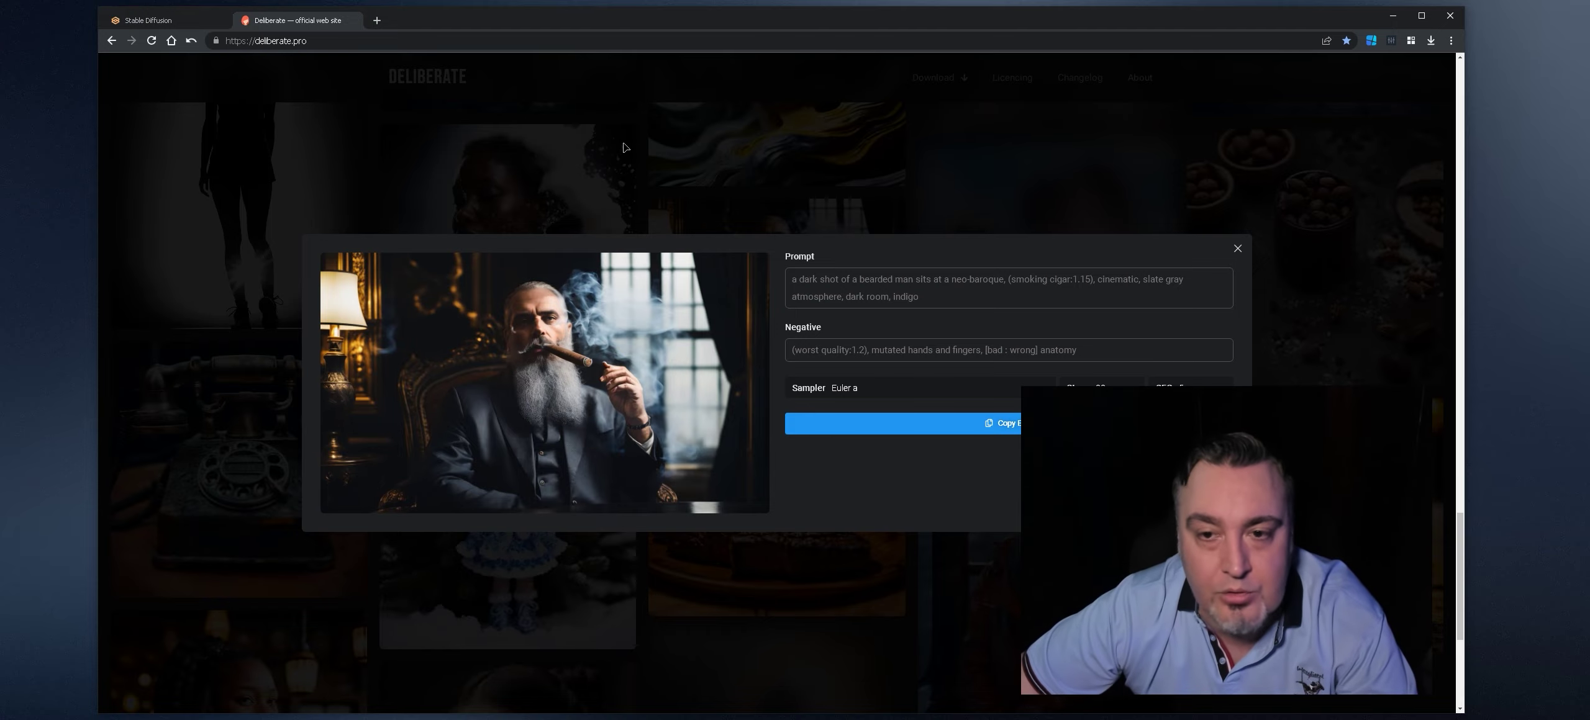
pyautogui.click(729, 150)
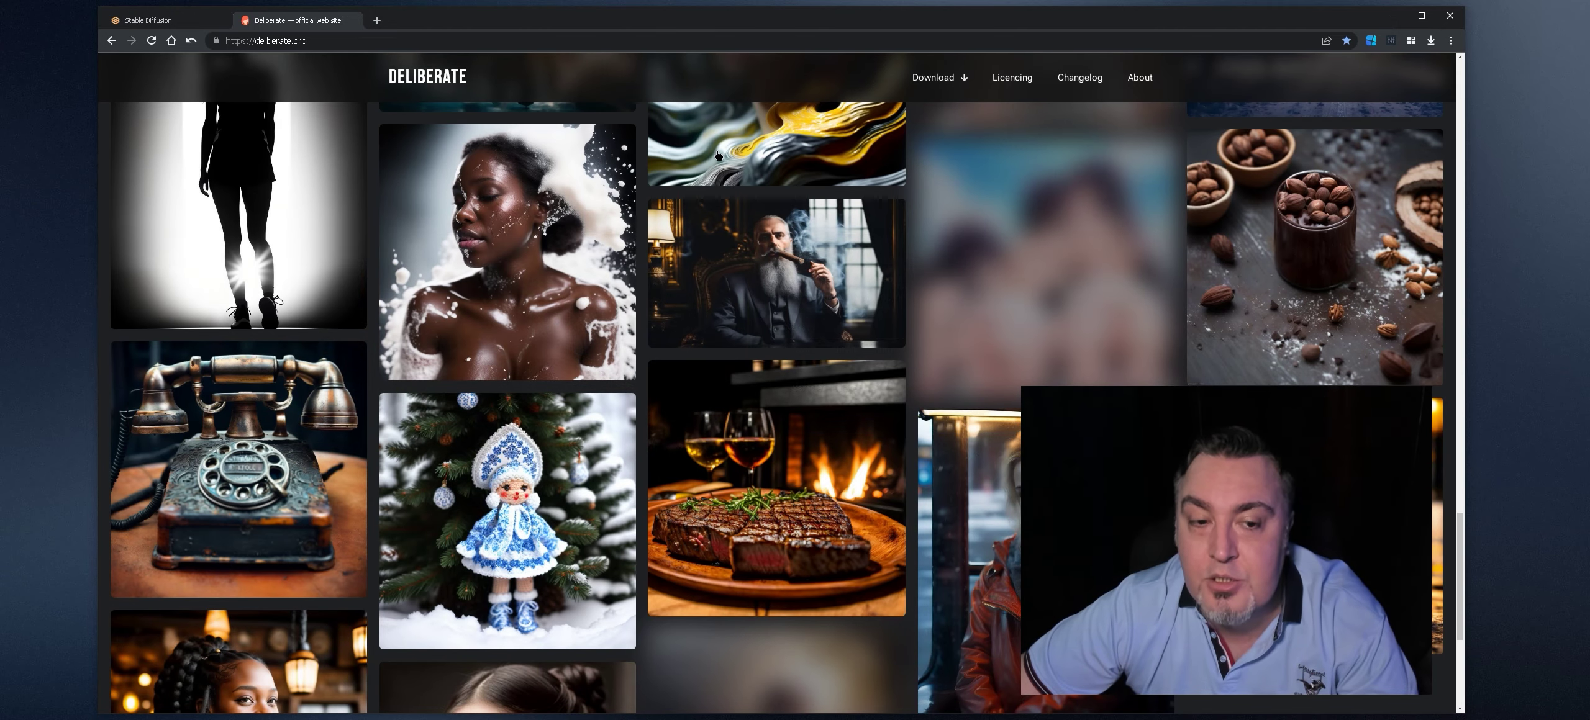
pyautogui.scroll(-4, 708, 174)
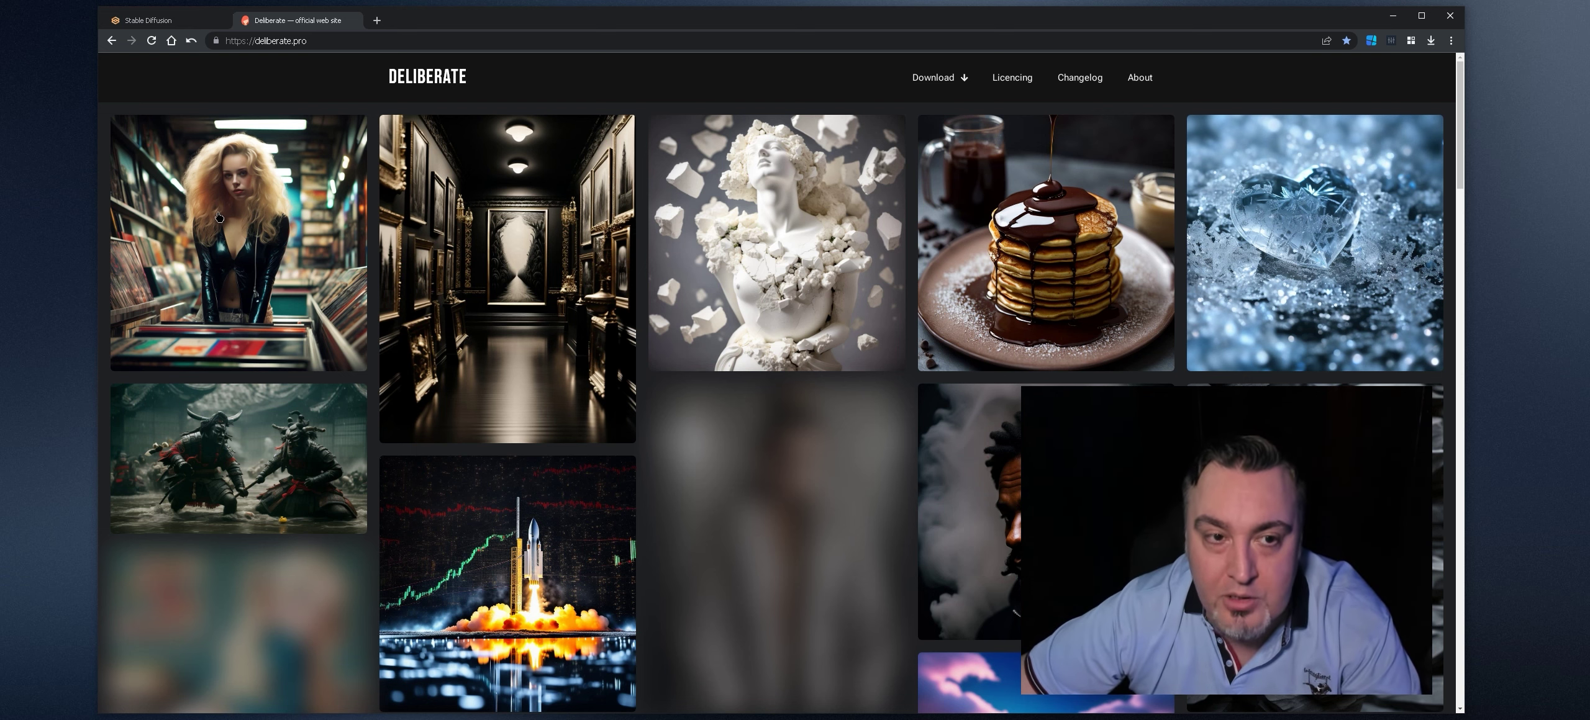
pyautogui.scroll(-5, 459, 257)
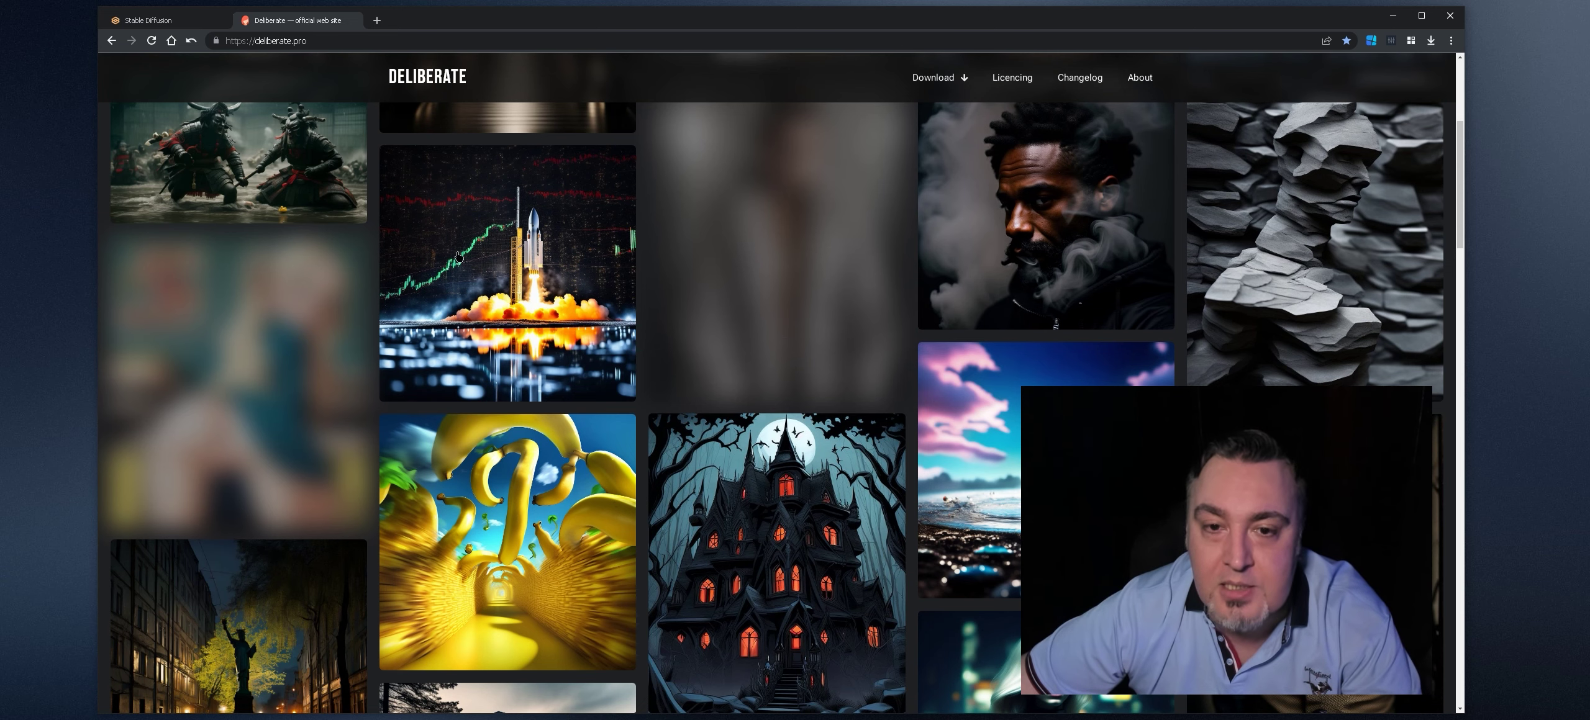
pyautogui.scroll(5, 458, 256)
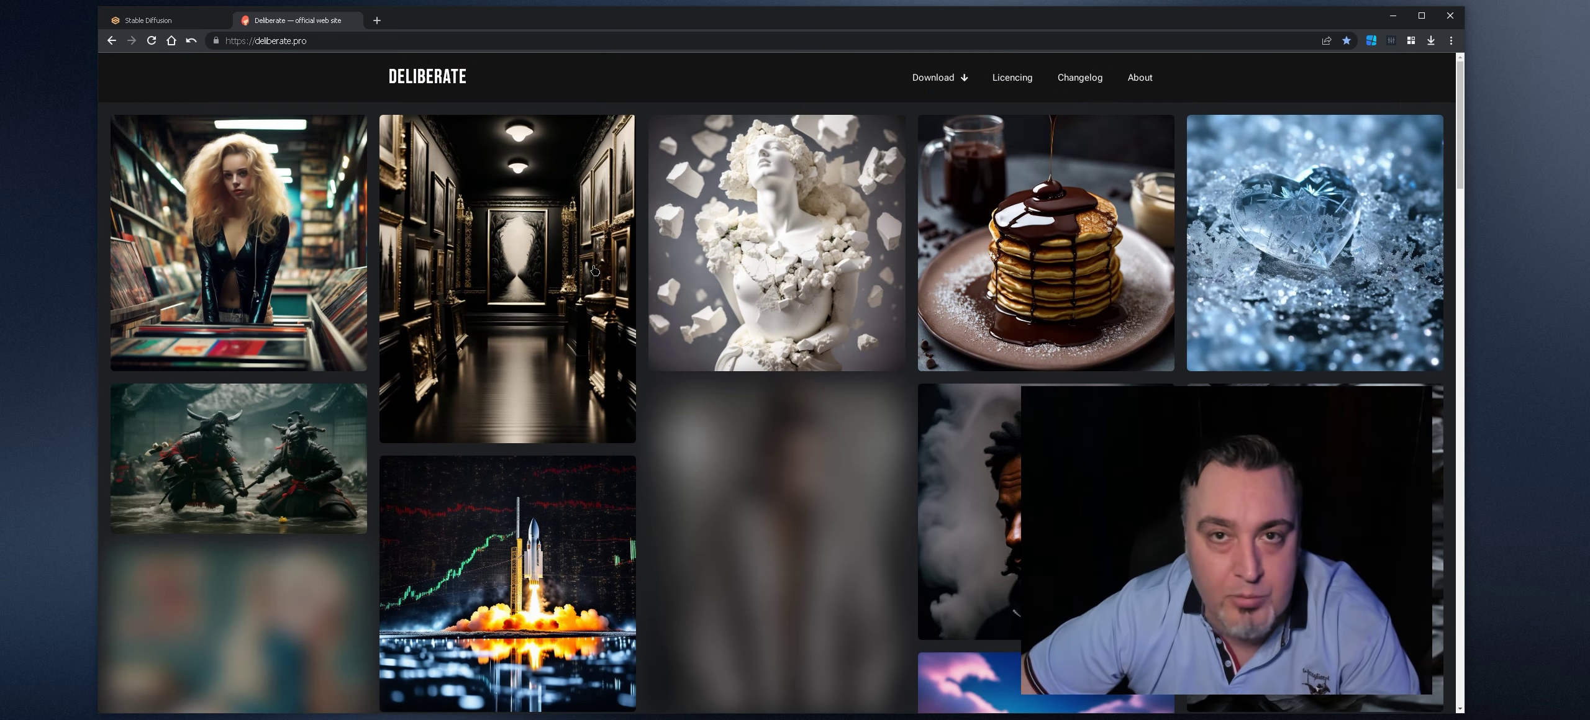
# - Return to Stable Diffusion, shorten the prompt to "woman" and generate a new image
pyautogui.click(166, 18)
pyautogui.scroll(-3, 536, 437)
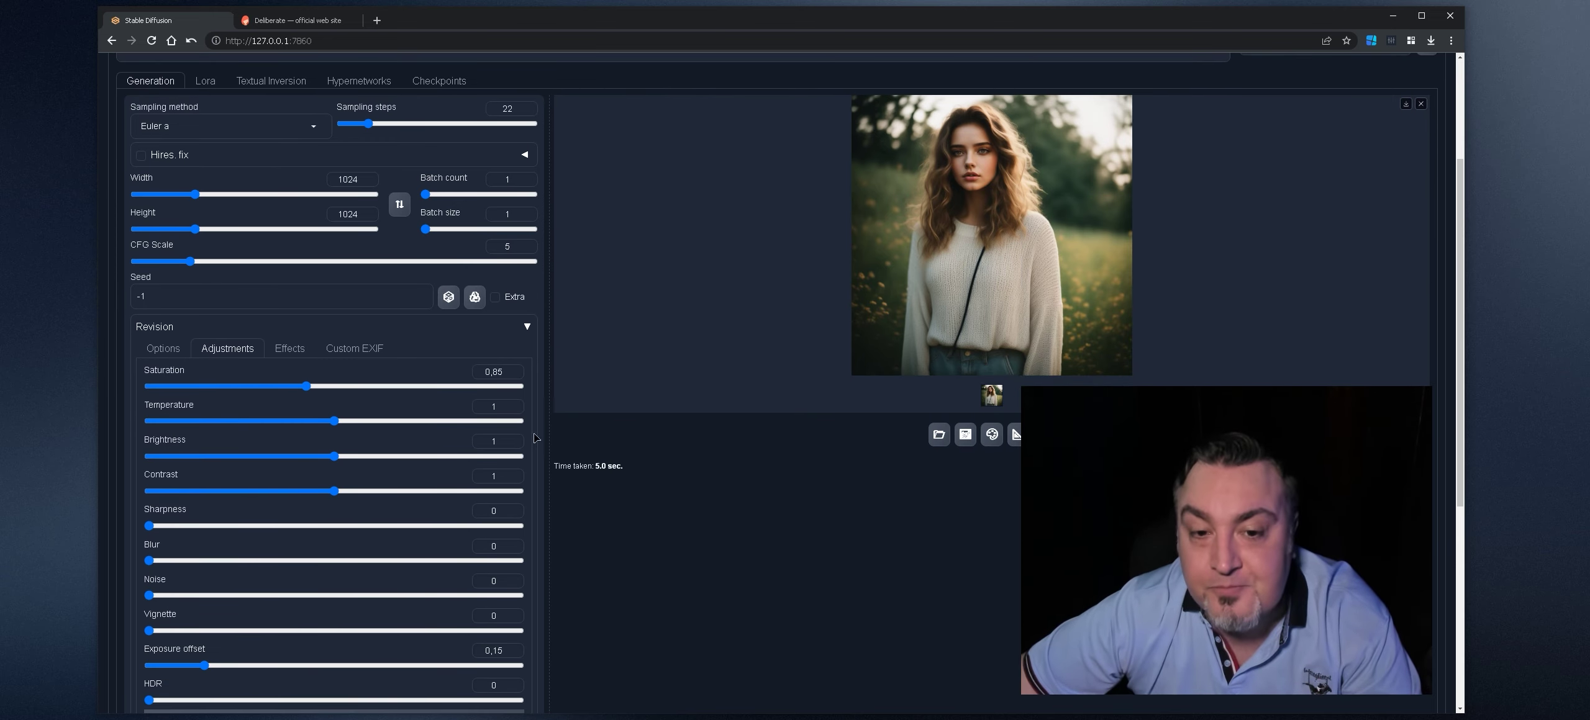
pyautogui.scroll(3, 551, 311)
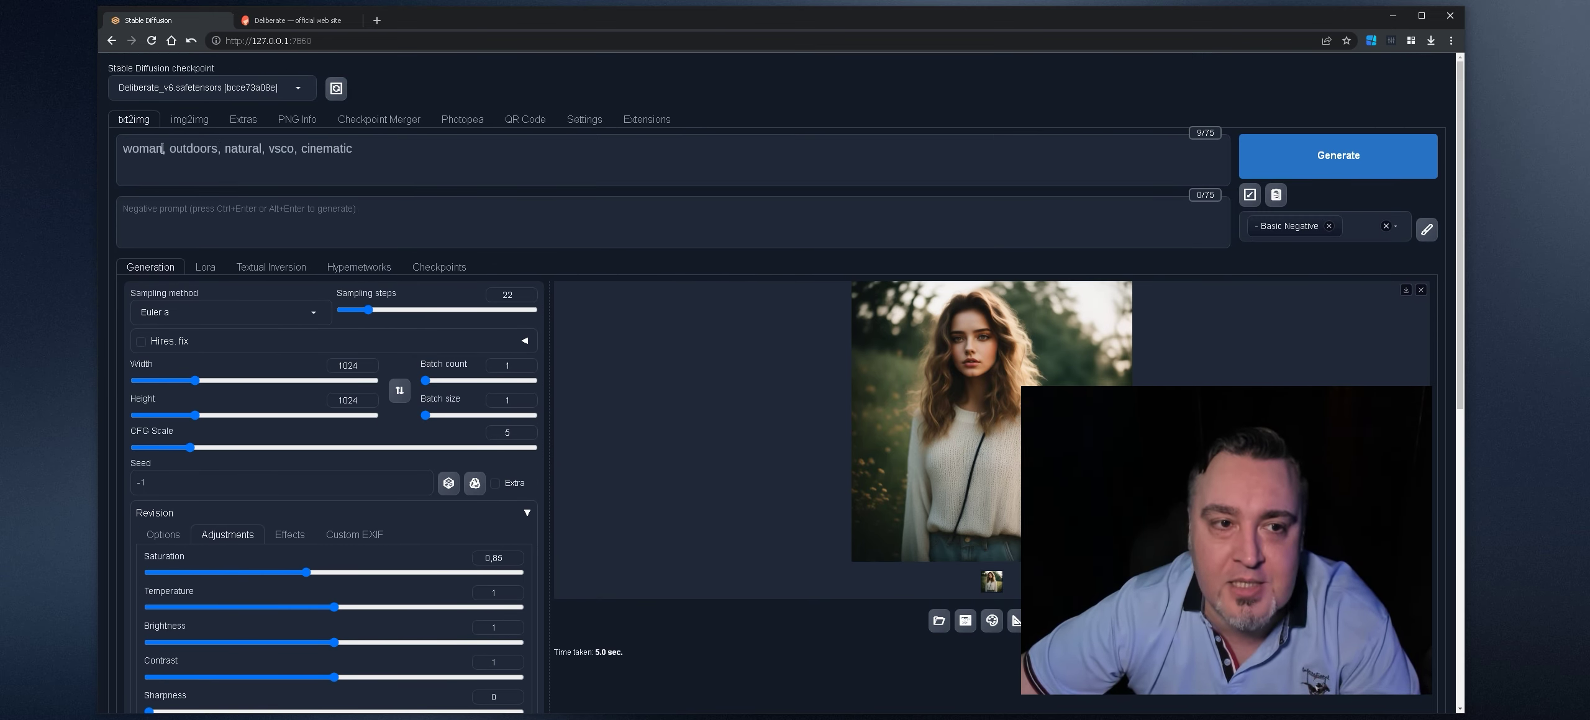
pyautogui.moveTo(163, 148); pyautogui.dragTo(596, 166)
pyautogui.press('BackSpace')
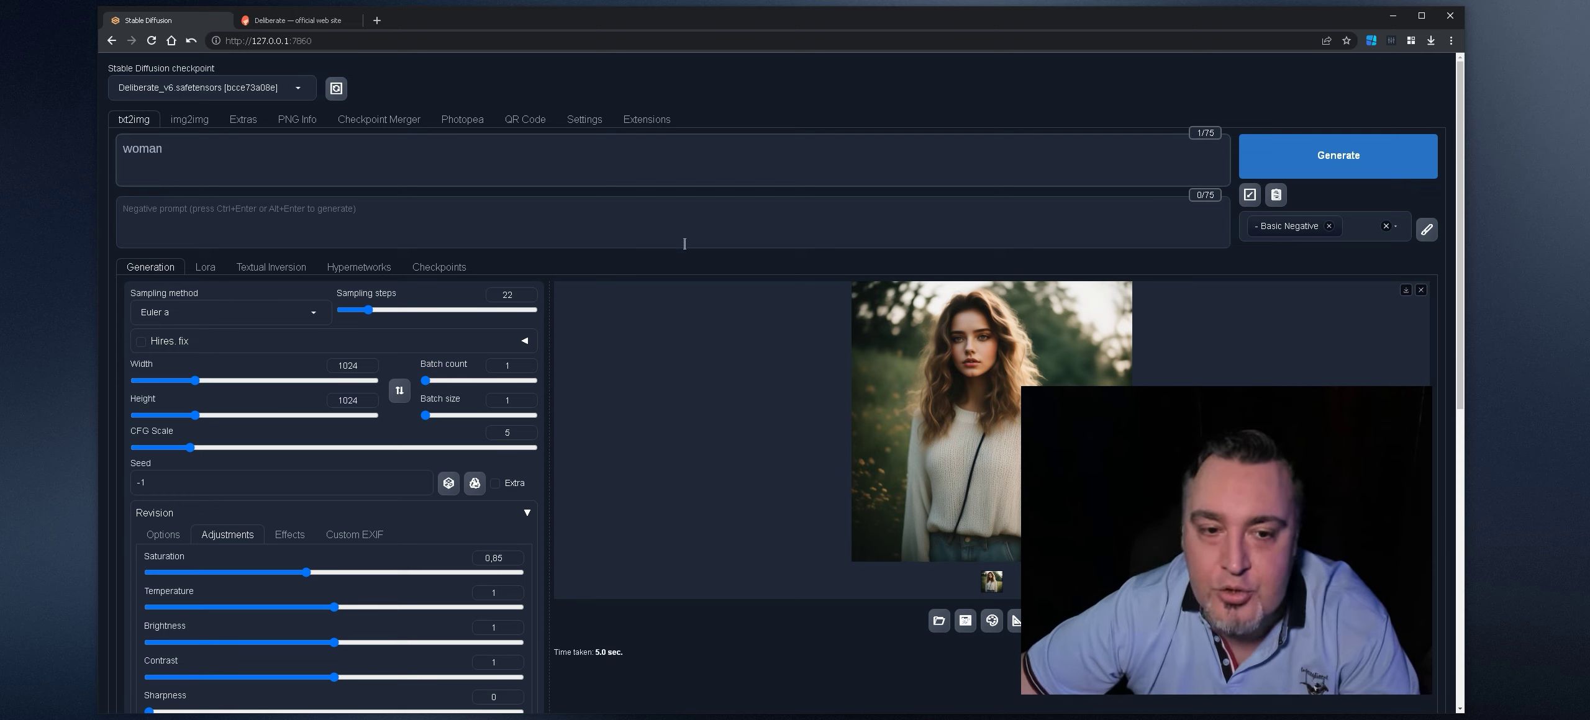
pyautogui.click(1285, 168)
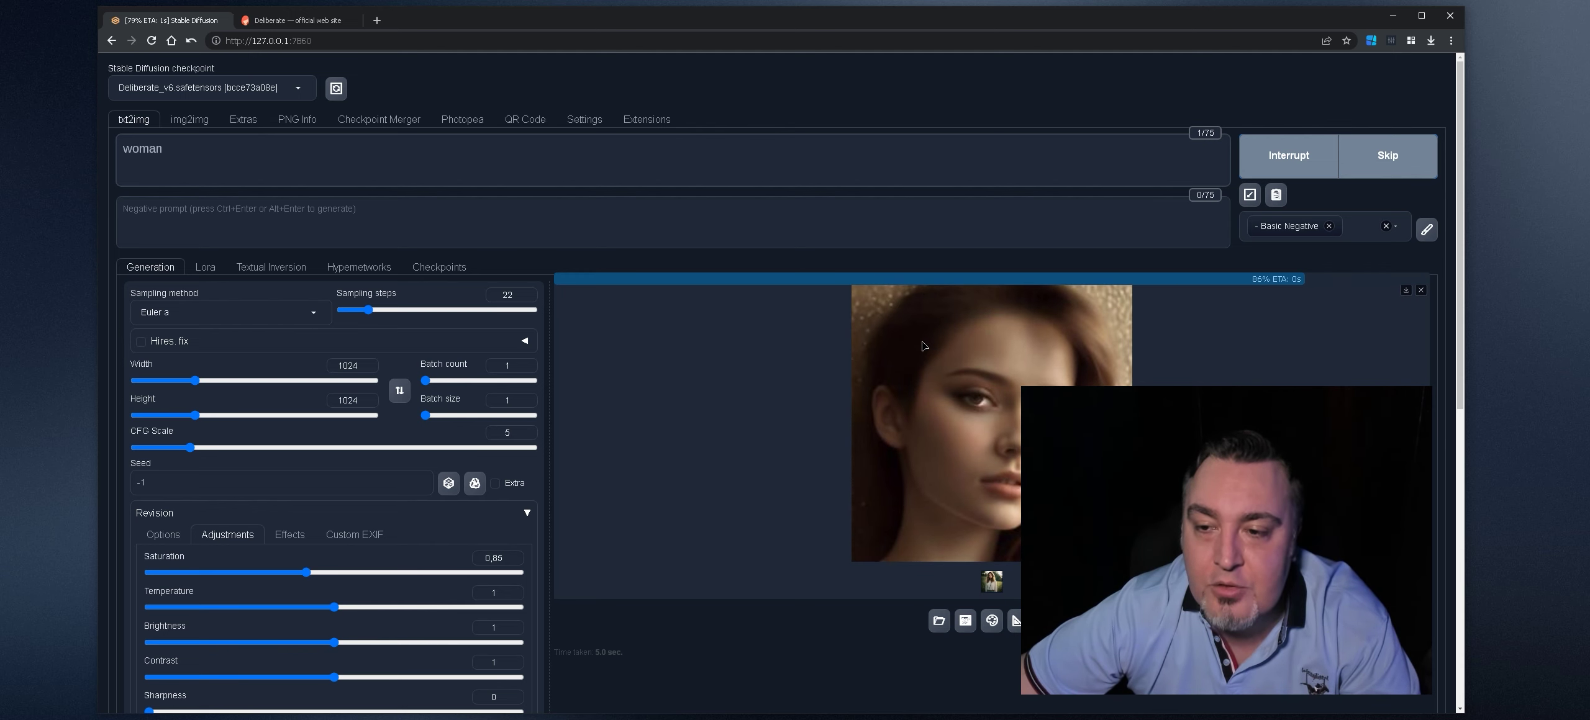
# - Inspect the generated image at enlarged size, compare it with the other output version and close the enlarged view
pyautogui.click(951, 375)
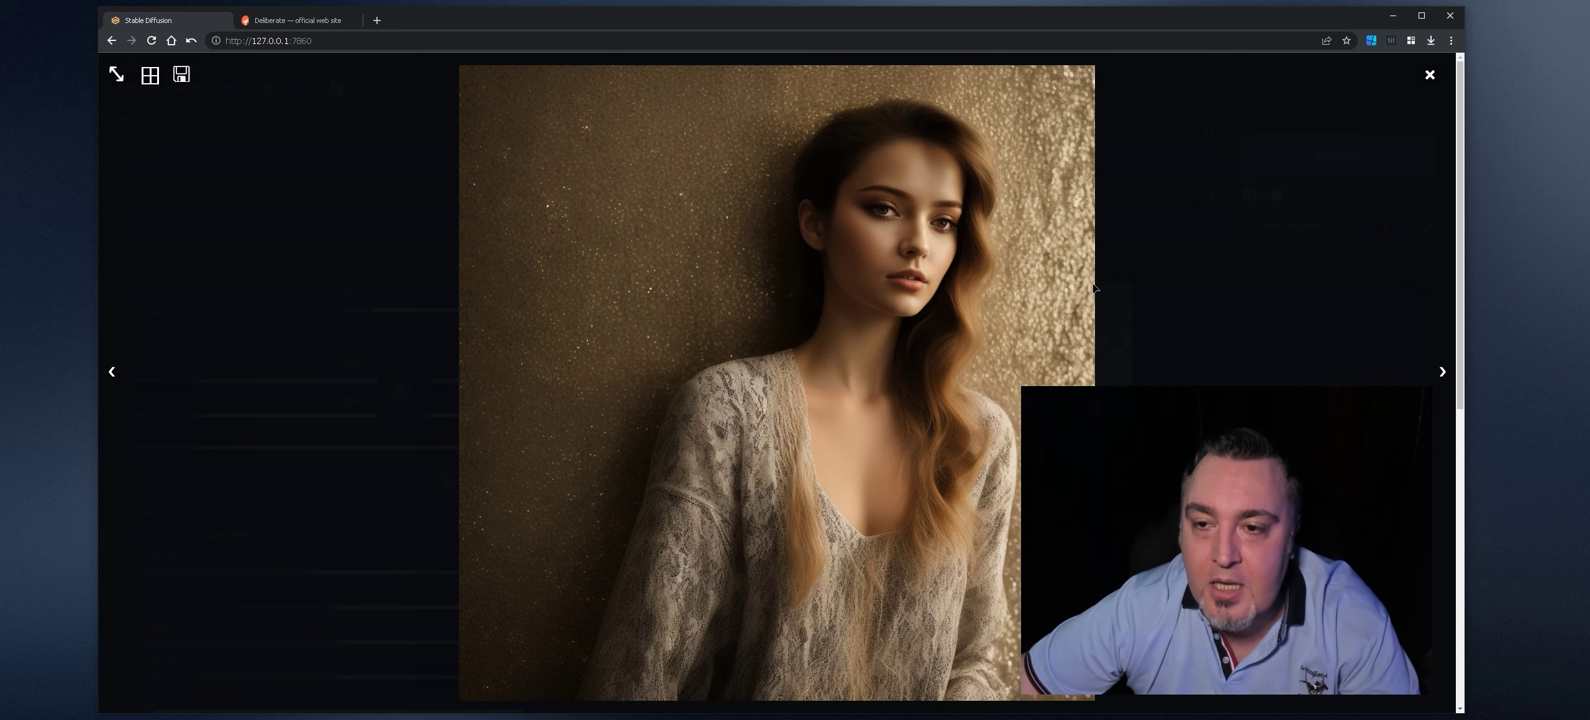
pyautogui.click(1440, 371)
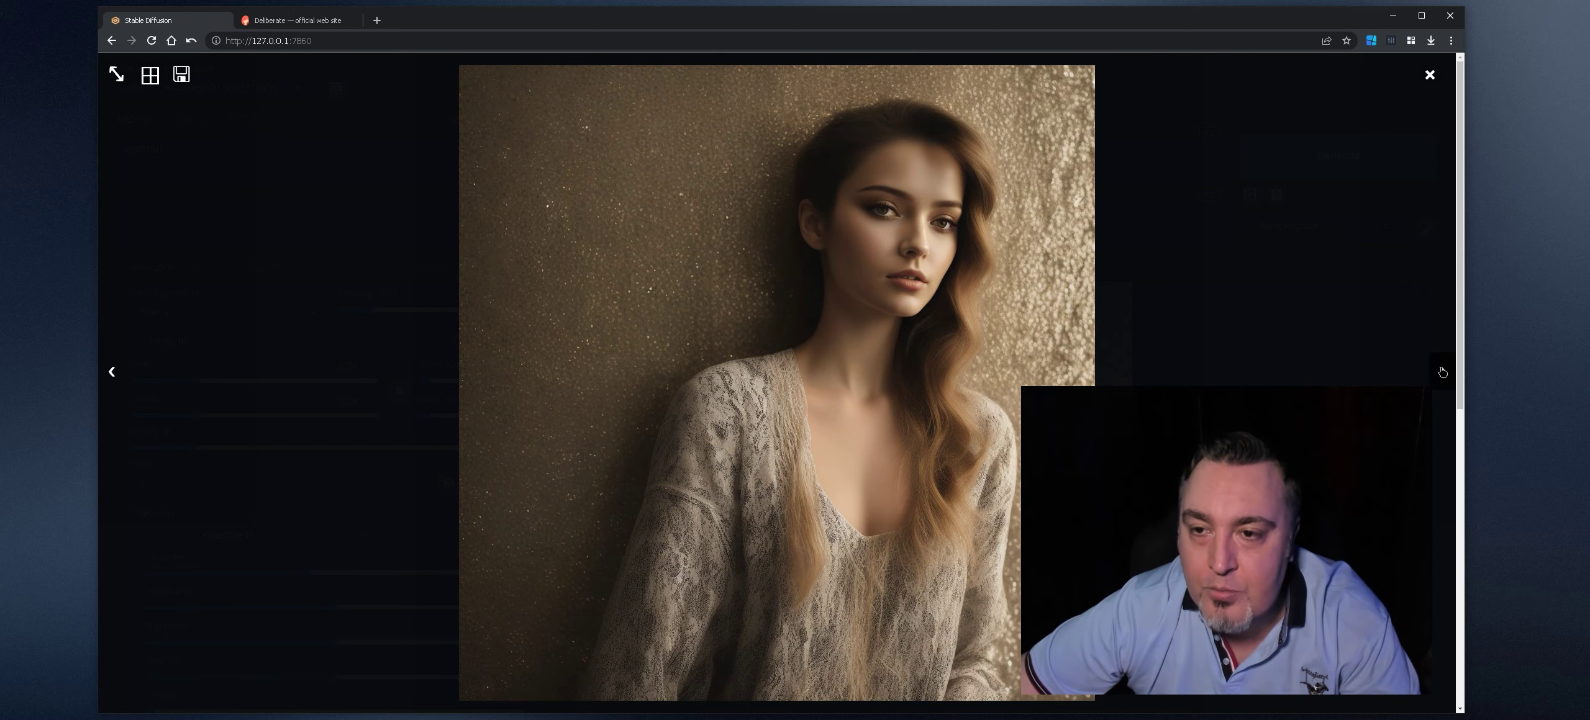
pyautogui.click(927, 254)
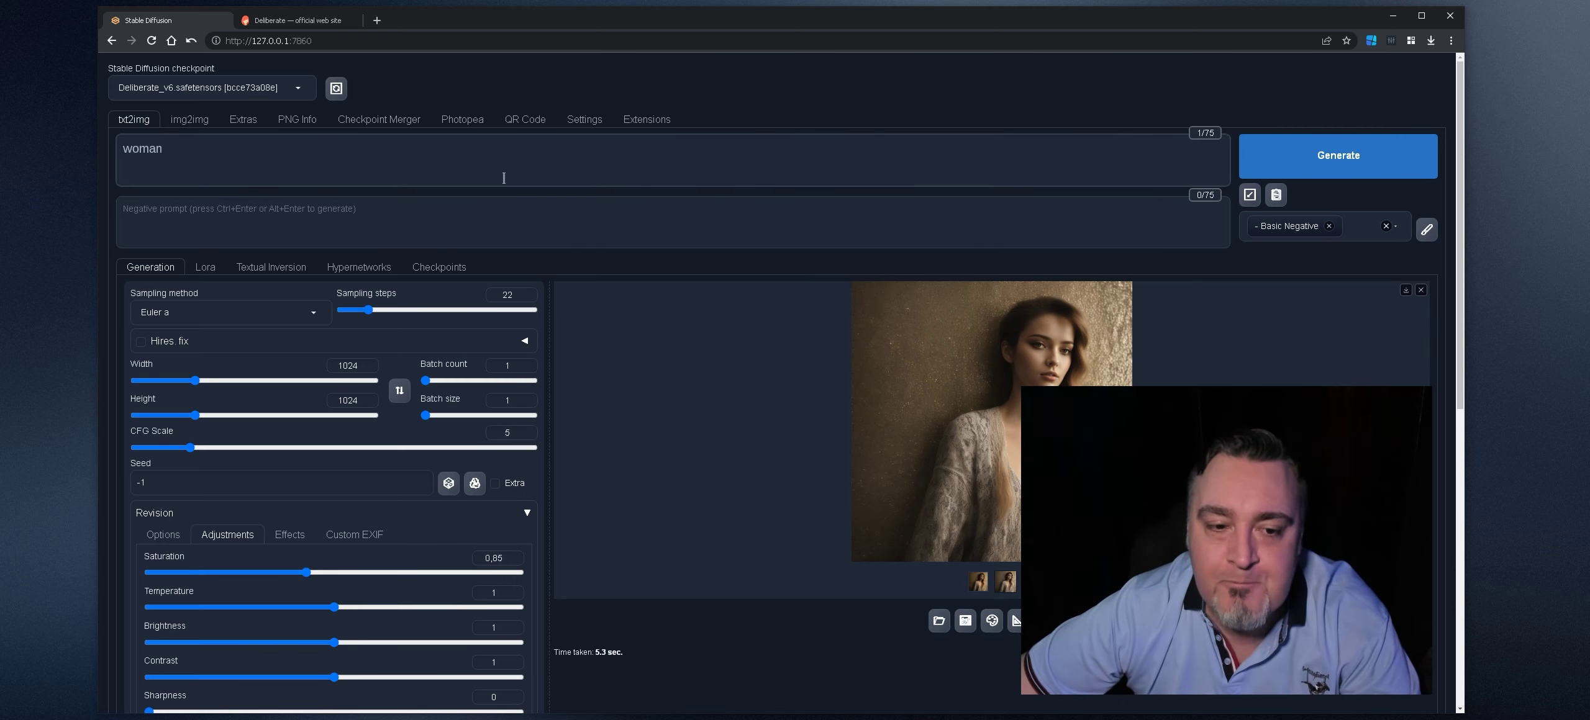
# - Raise the CFG Scale to 6.5, collapse the Revision section and set the image size to 640 by 640
pyautogui.click(527, 430)
pyautogui.click(528, 431)
pyautogui.click(527, 430)
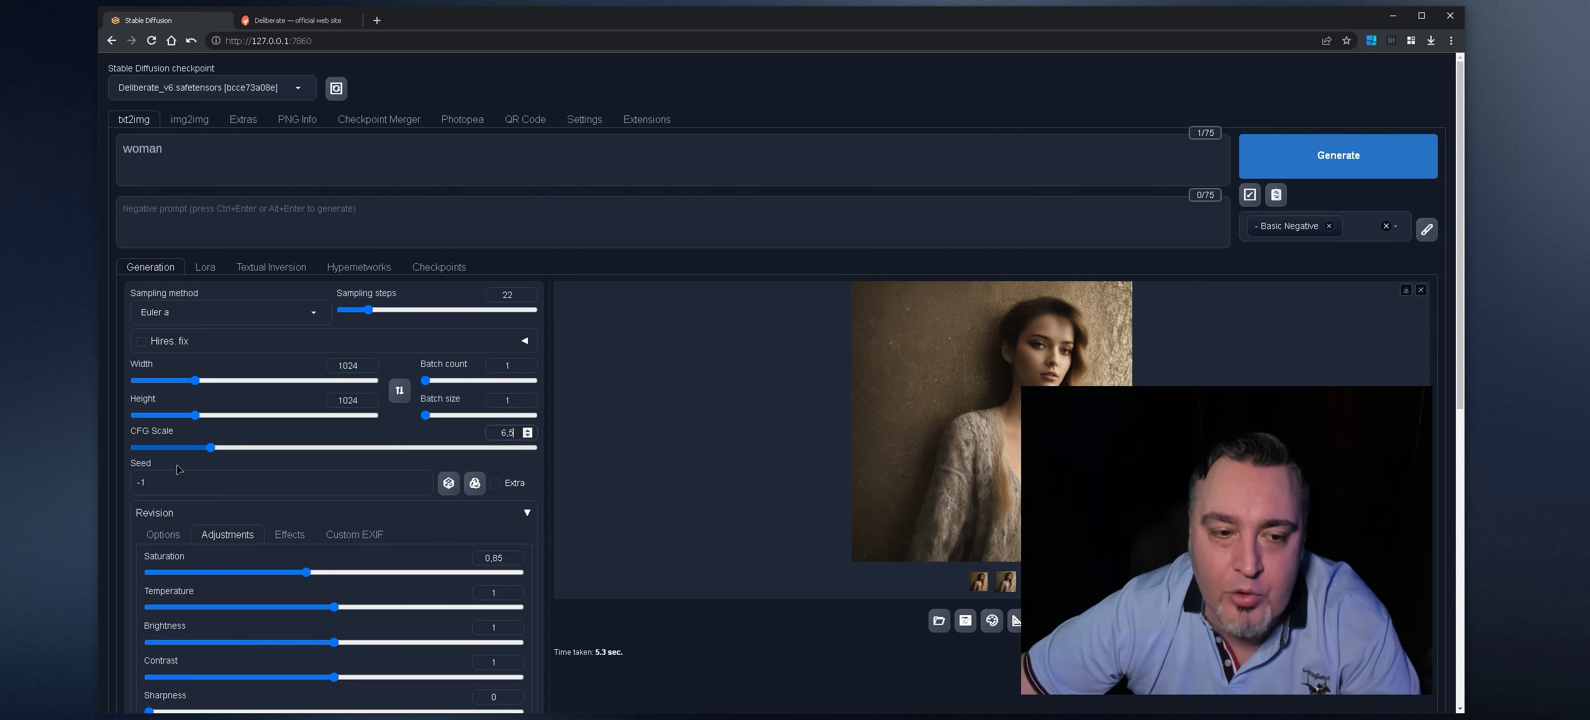
pyautogui.click(217, 513)
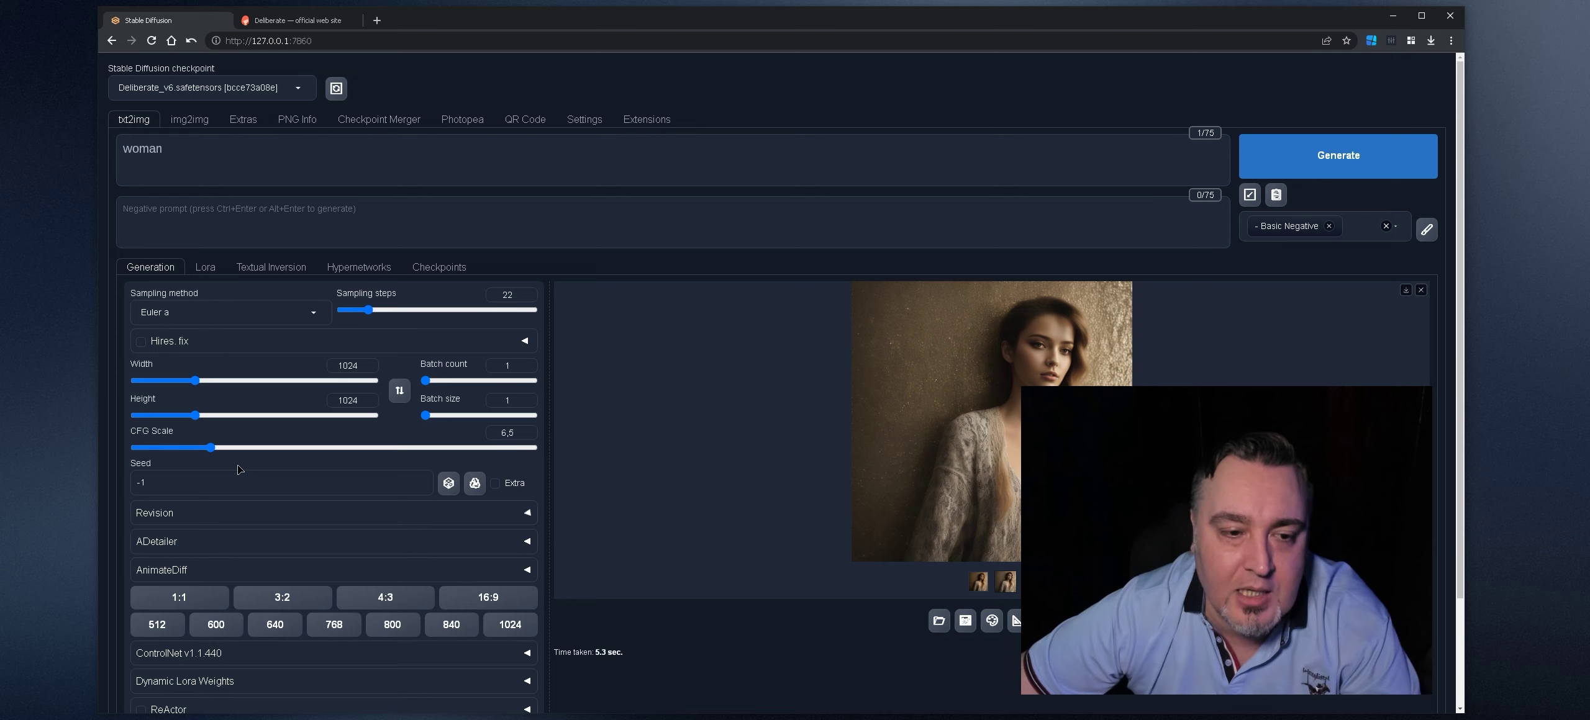
pyautogui.click(275, 624)
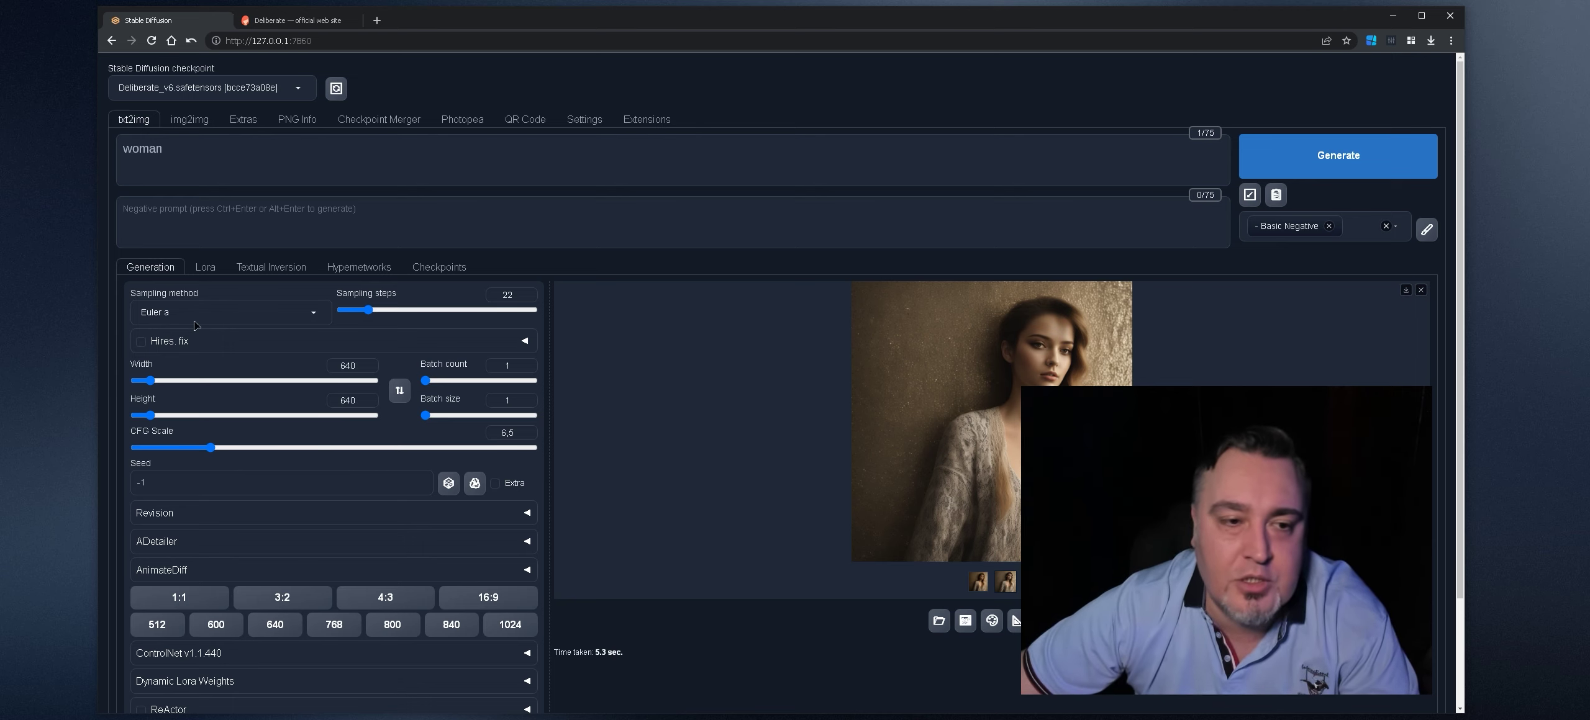
# - Enable Hires. fix with a denoising strength of 0.5 and the hires sampling method "Use same sampler"
pyautogui.click(141, 341)
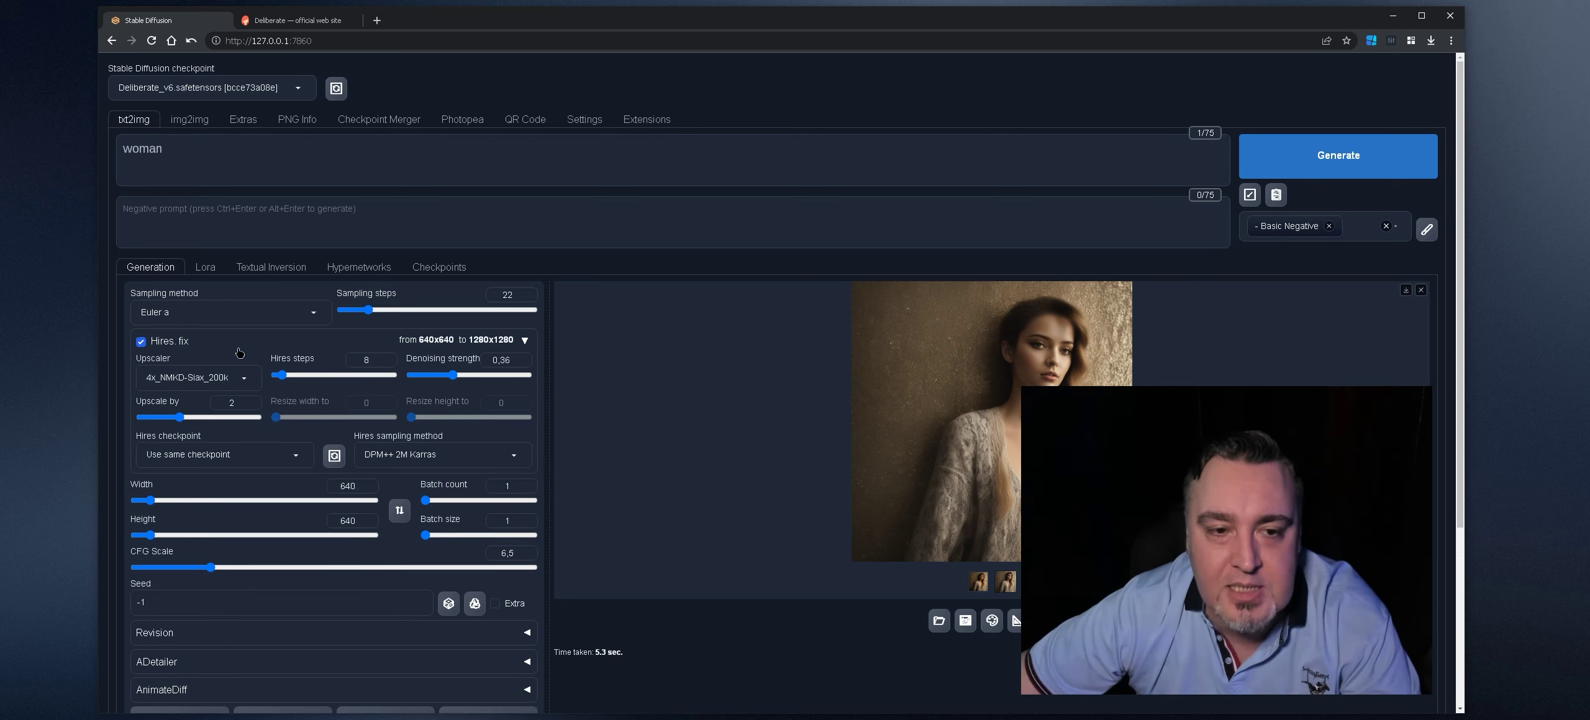
pyautogui.moveTo(494, 375); pyautogui.dragTo(465, 379)
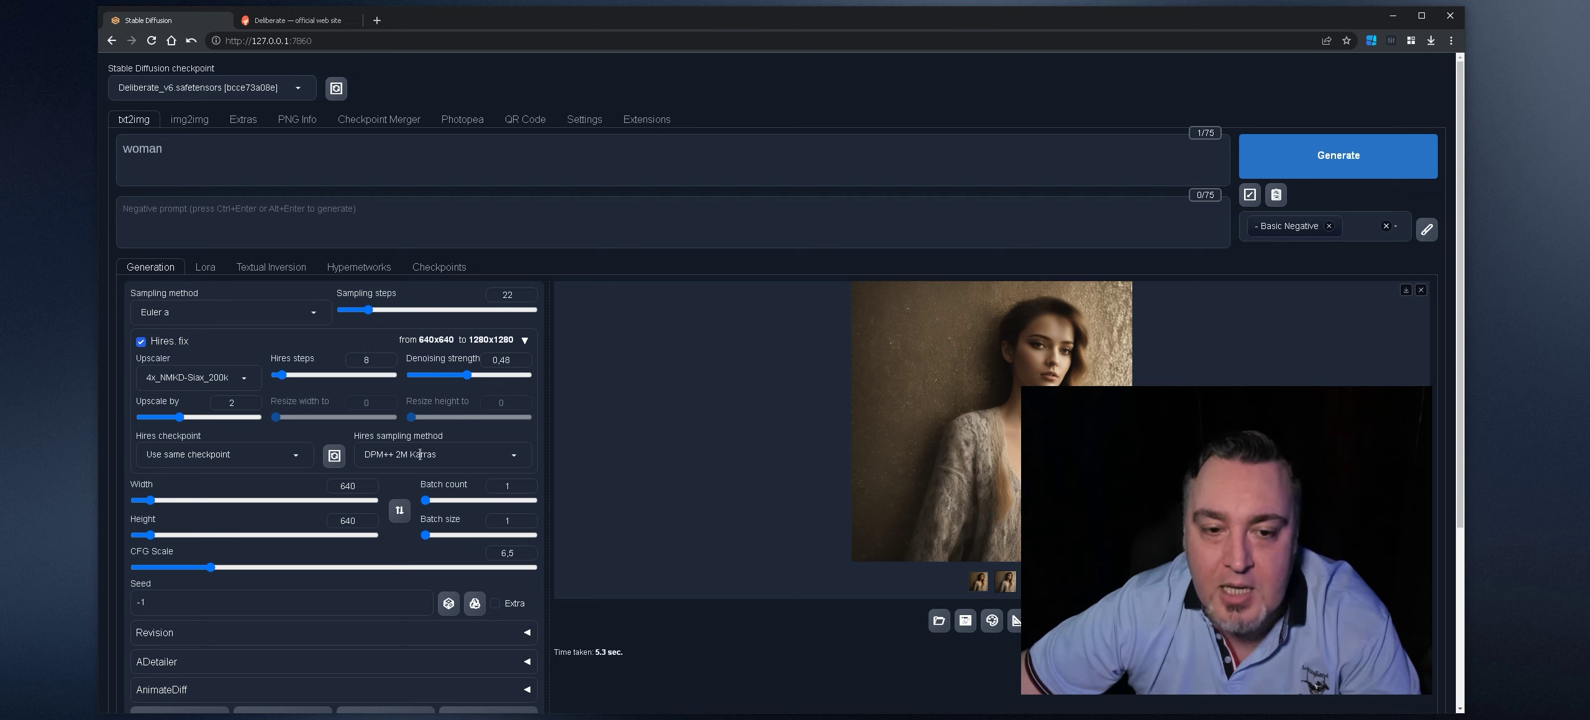
pyautogui.click(442, 455)
pyautogui.click(430, 331)
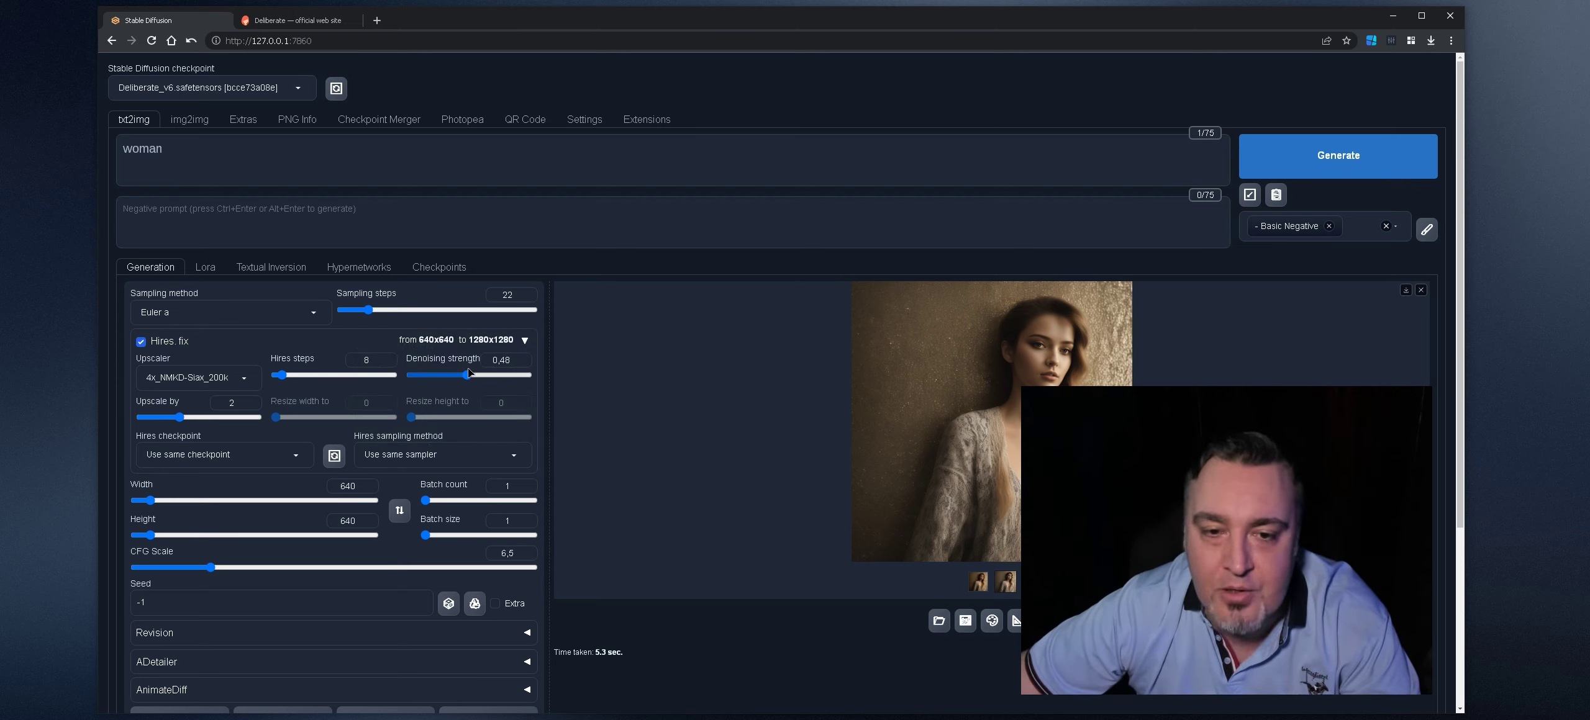
pyautogui.moveTo(467, 372); pyautogui.dragTo(470, 373)
# - Set Hires steps to 0, lower the upscale factor for a 1024x1024 output and collapse the Hires. fix settings
pyautogui.moveTo(282, 375); pyautogui.dragTo(215, 380)
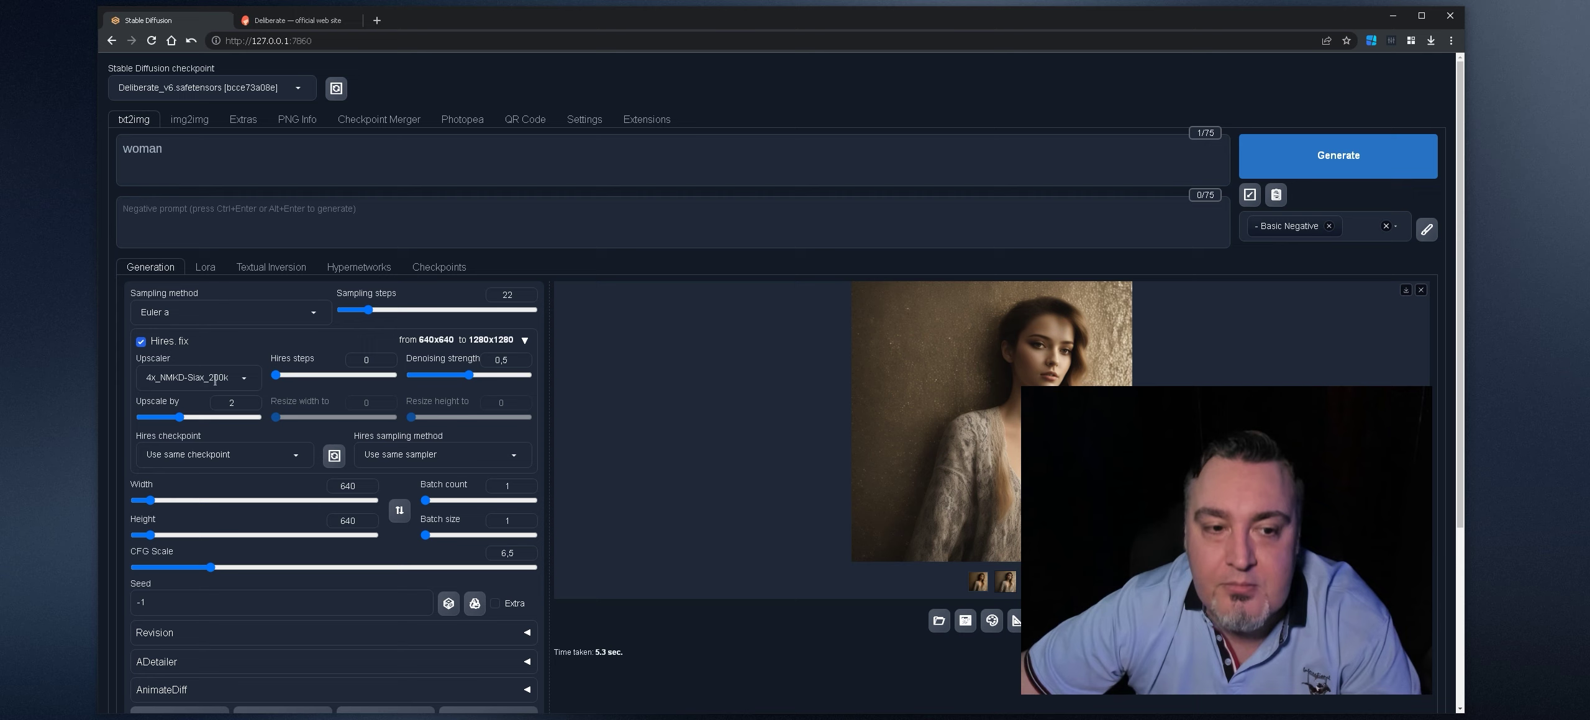
pyautogui.doubleClick(252, 406)
pyautogui.click(252, 407)
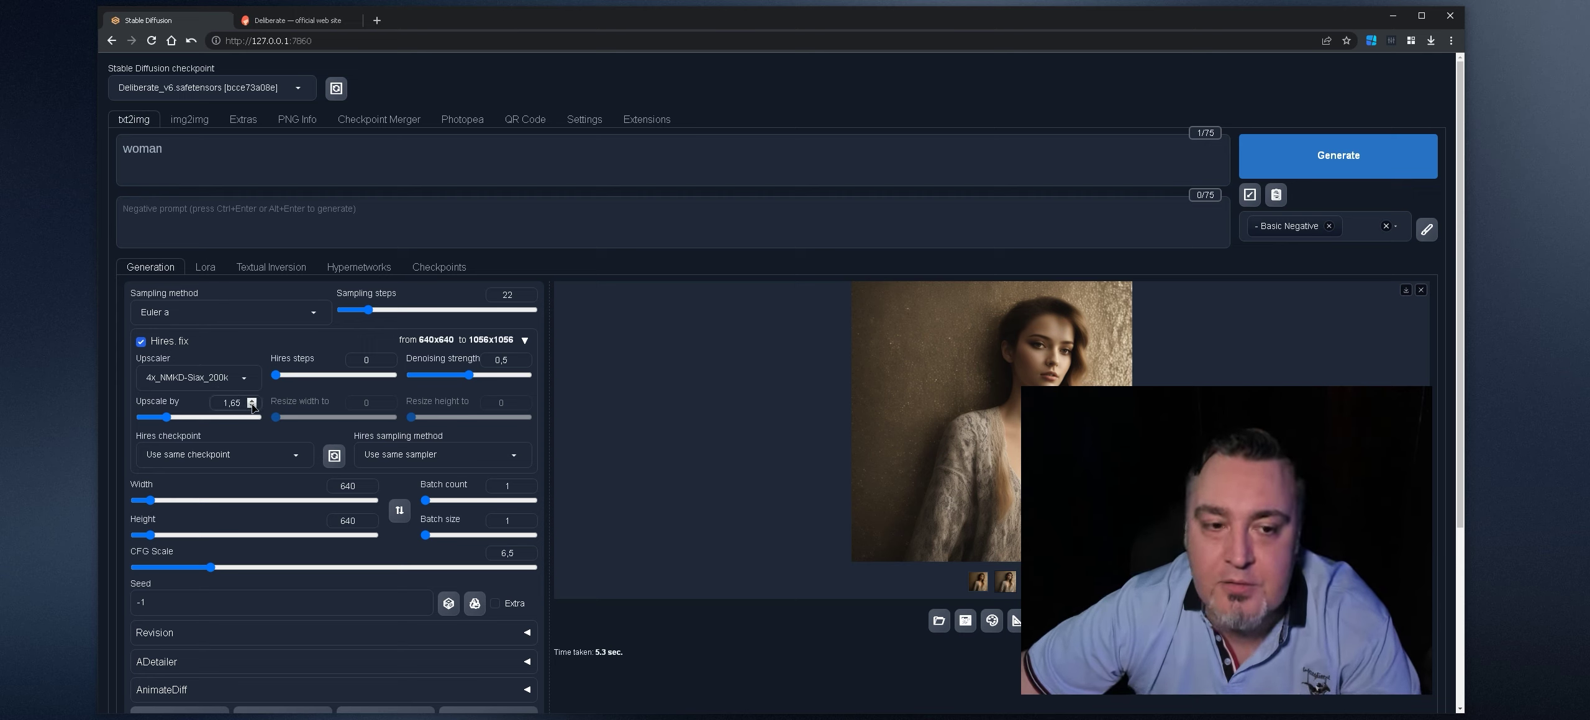
pyautogui.click(253, 343)
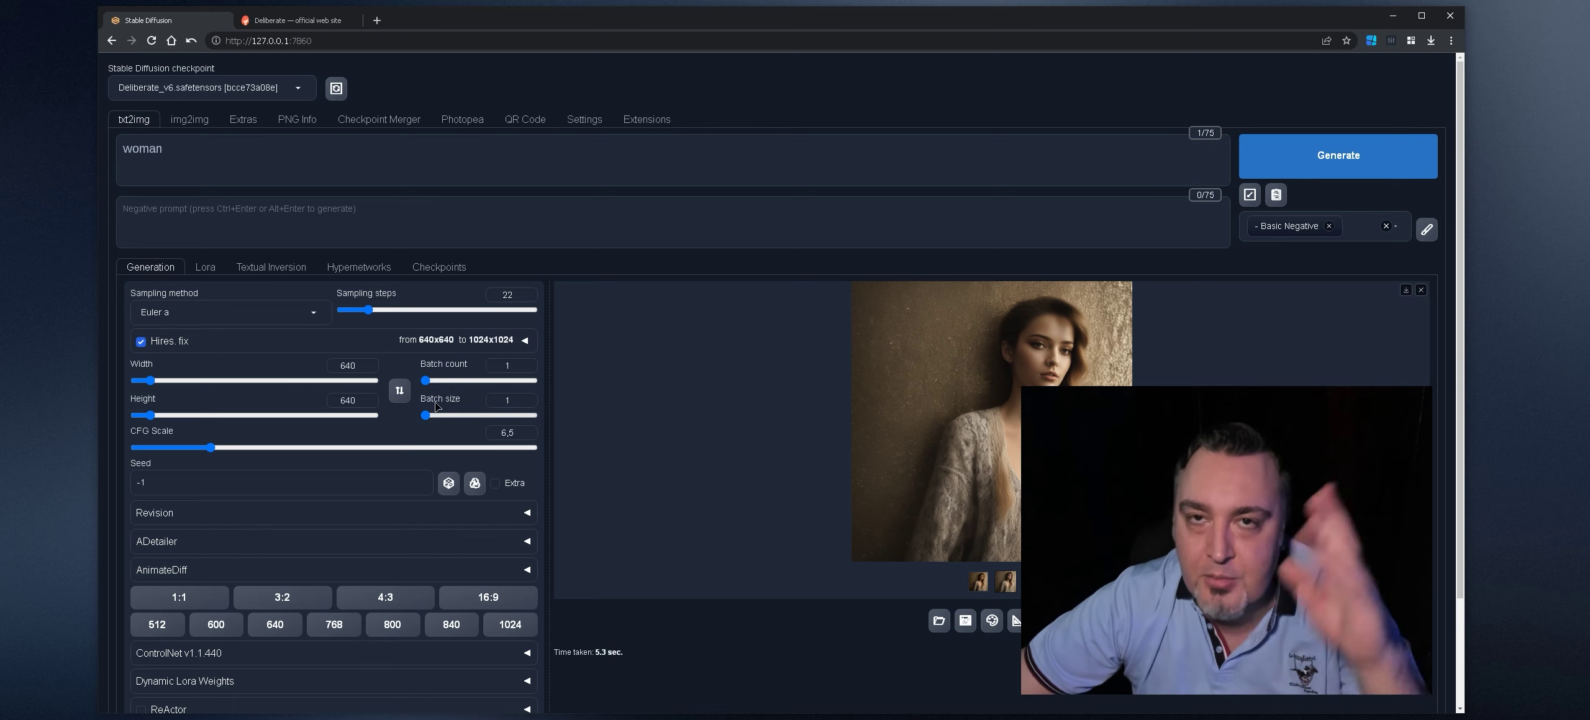
# - Lower the CFG Scale to 6 and generate a new image
pyautogui.click(528, 436)
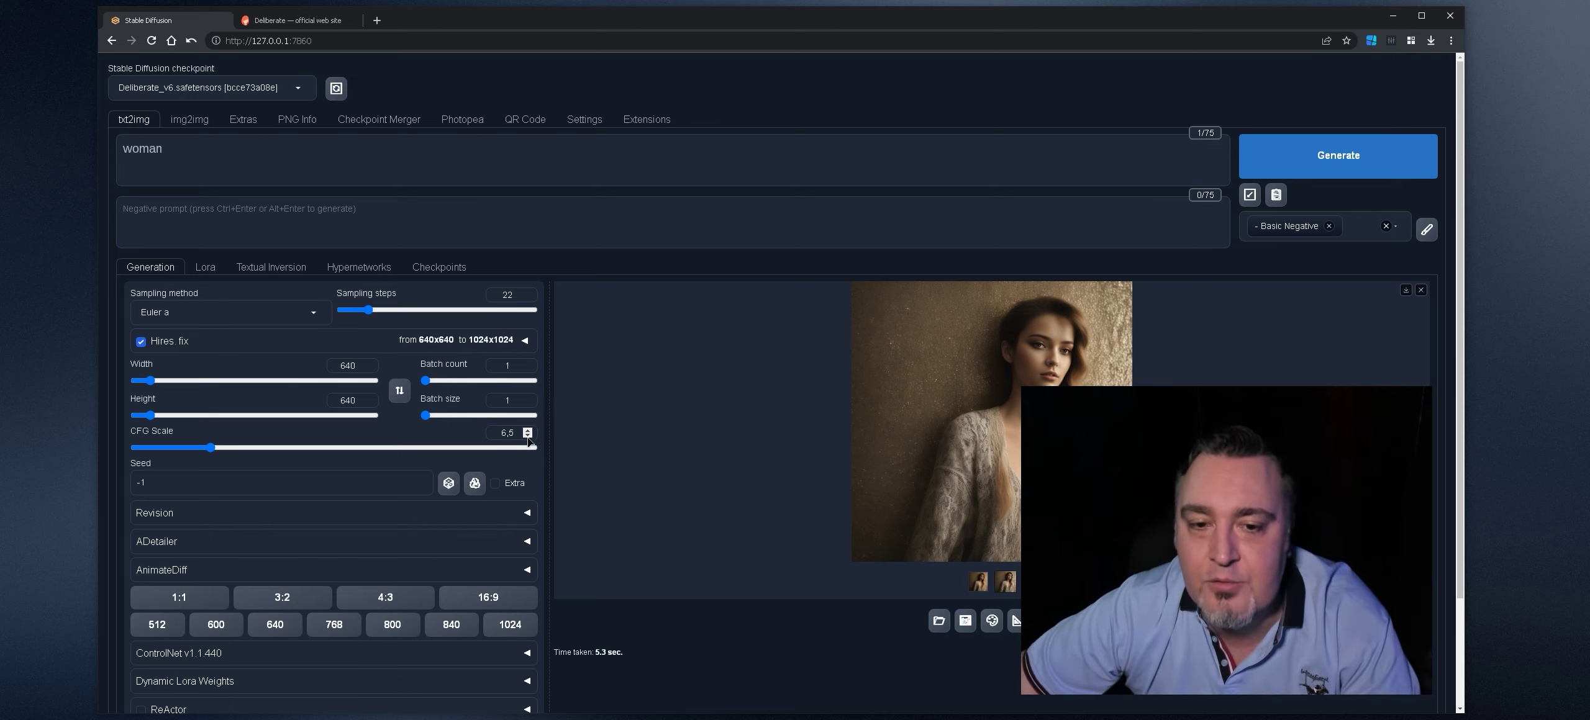
pyautogui.click(1321, 181)
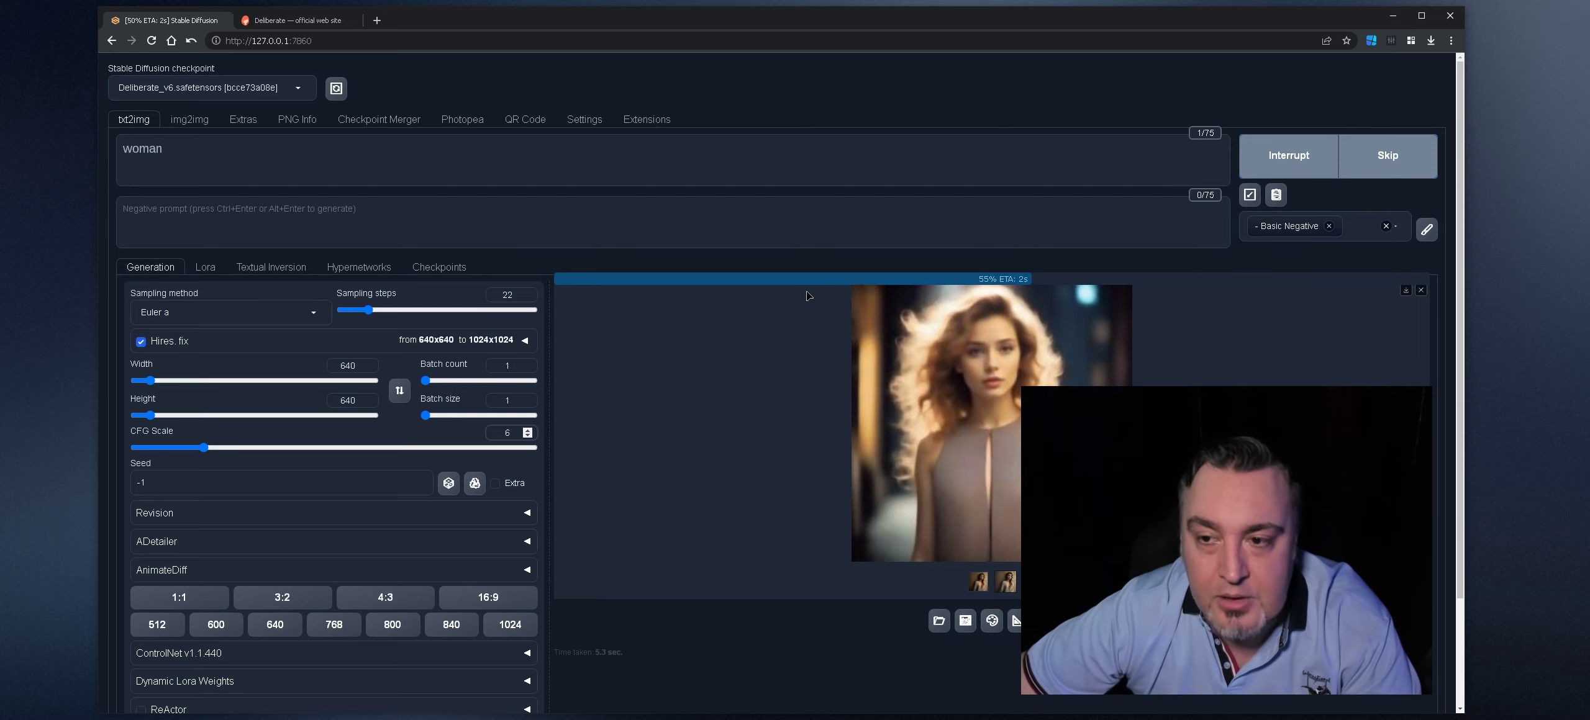
pyautogui.click(235, 513)
pyautogui.scroll(-3, 236, 435)
pyautogui.click(236, 328)
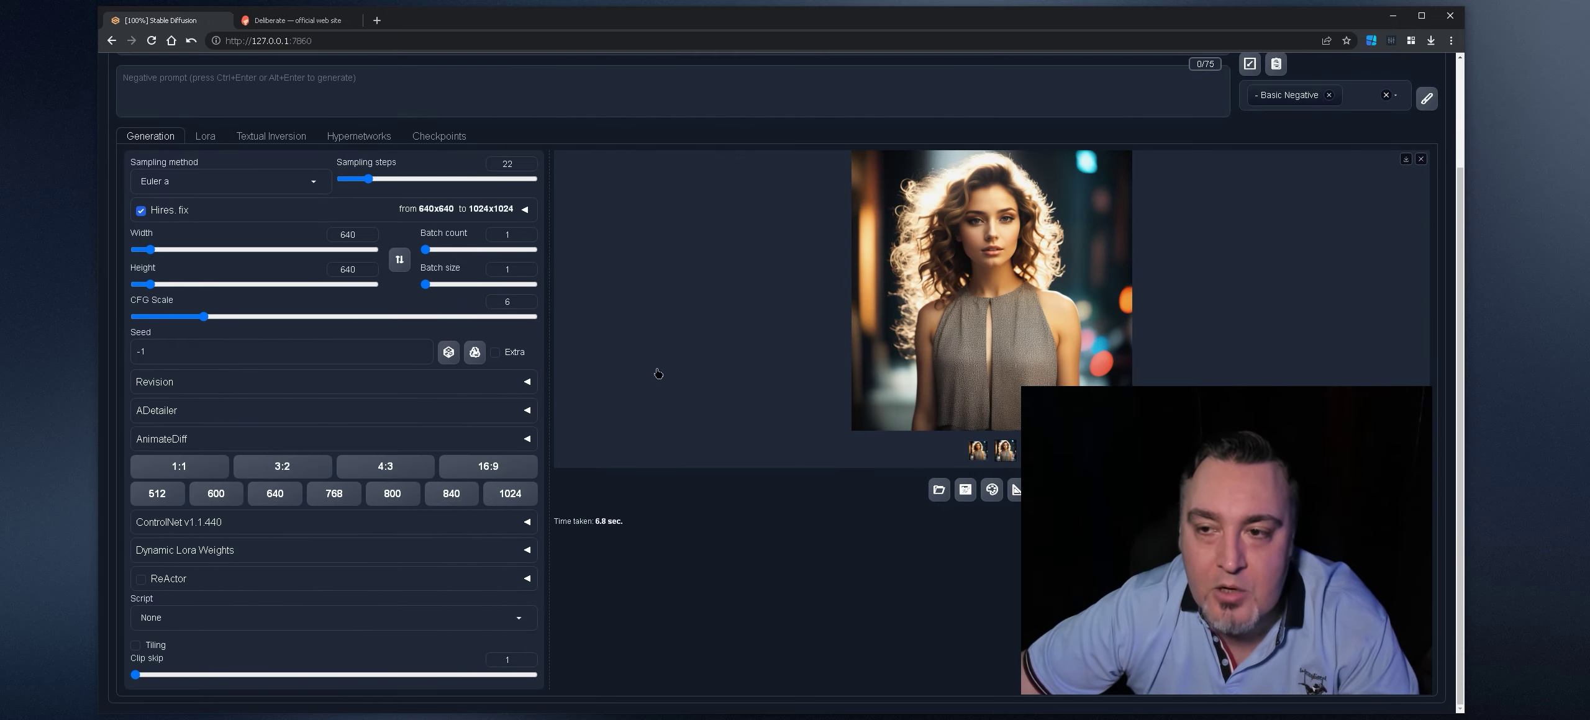
# - Inspect the newly generated image of the woman at enlarged size and close the enlarged view
pyautogui.scroll(3, 1005, 492)
pyautogui.click(1003, 578)
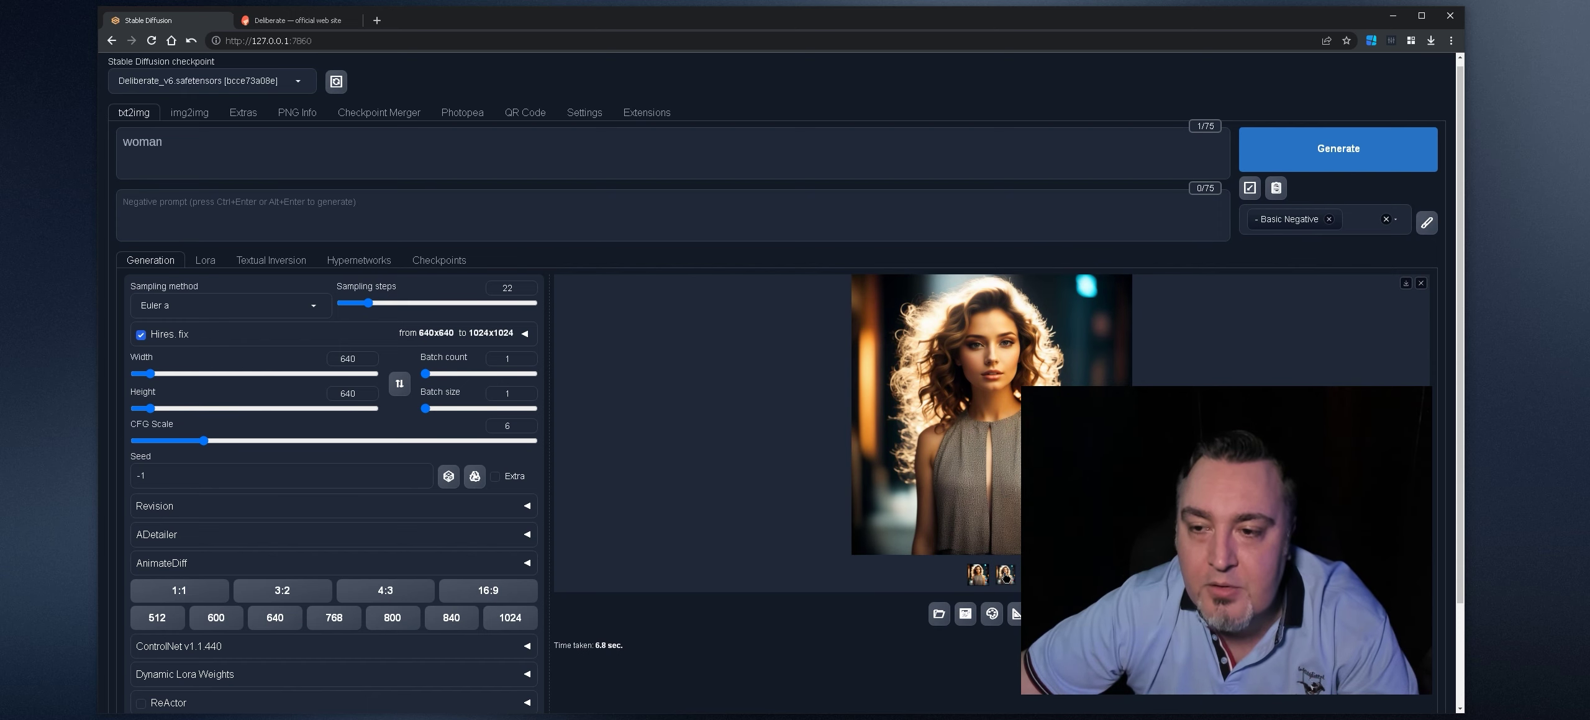
pyautogui.click(931, 422)
pyautogui.click(723, 276)
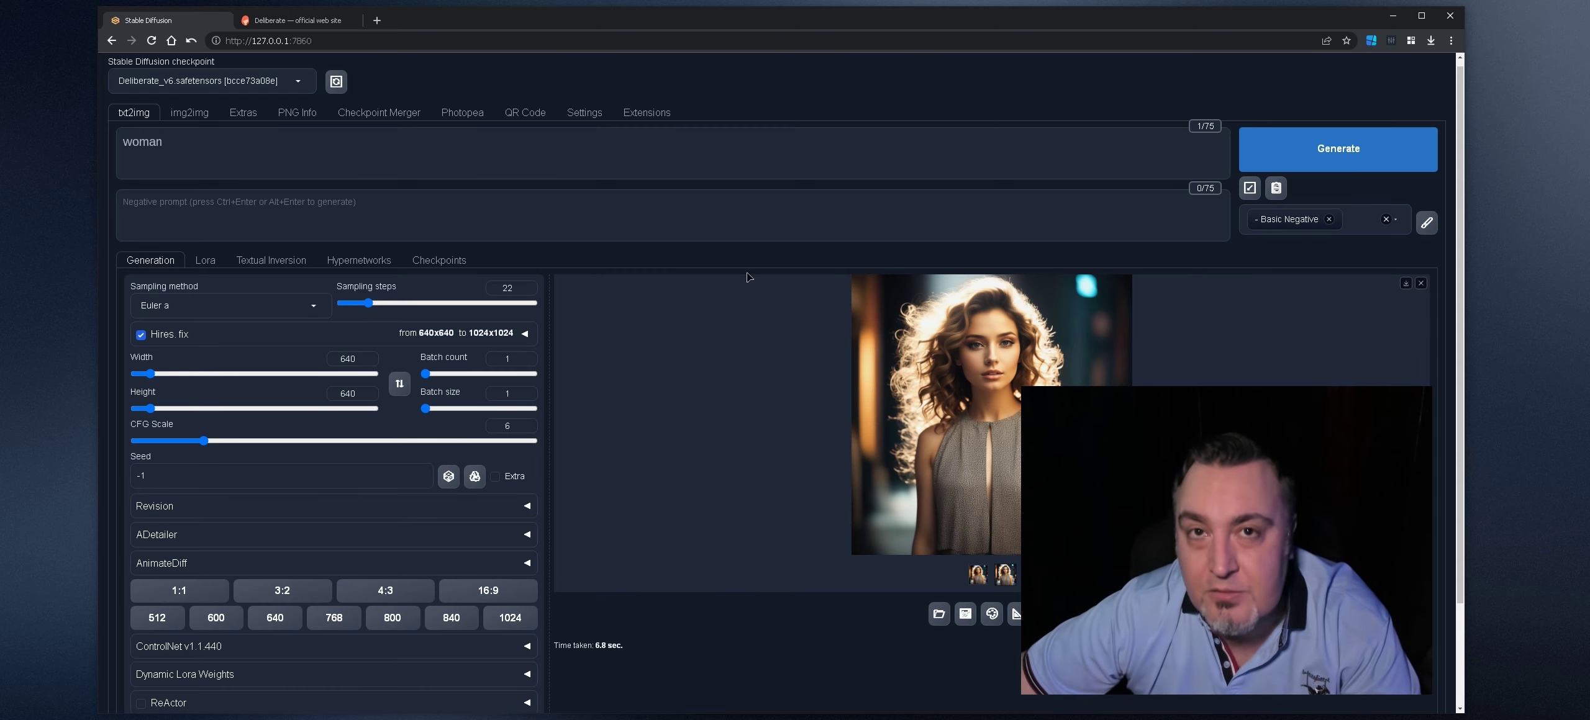
# - Extend the prompt to "woman, natural skin, smile," and set the negative prompt to "oversaturated, tanned, mannequin, illustration, anime"
pyautogui.click(248, 144)
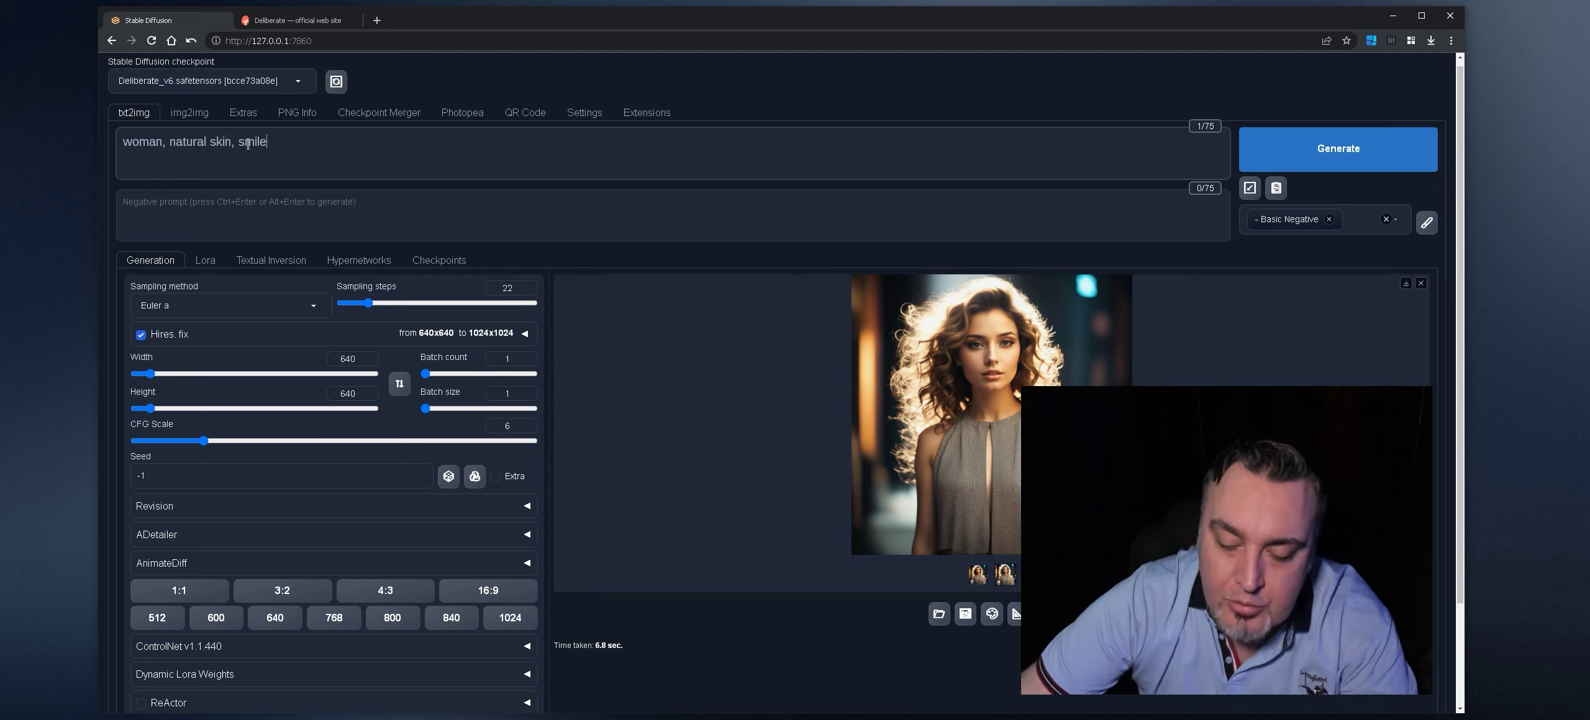
pyautogui.press('Tab')
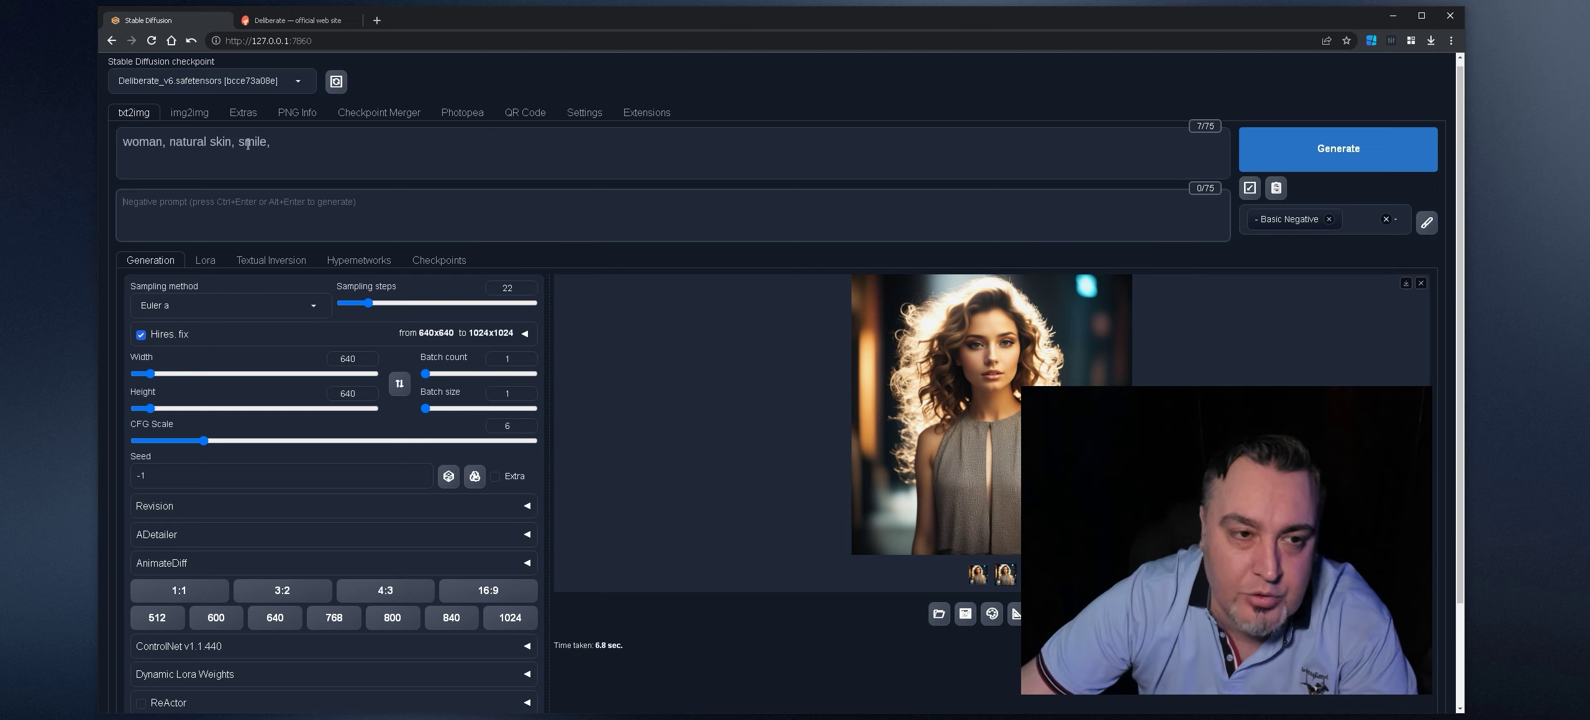
pyautogui.write('(')
pyautogui.press('BackSpace')
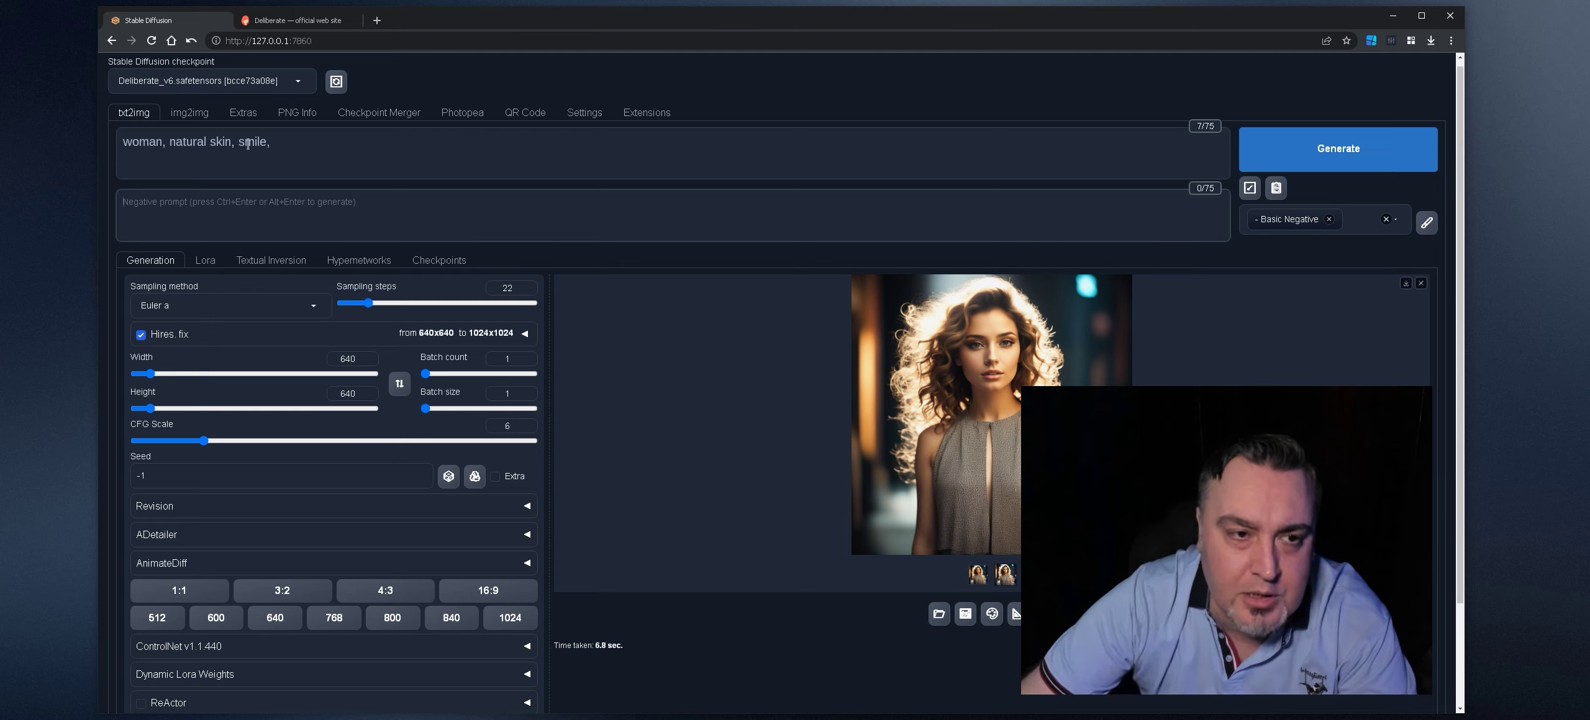
pyautogui.write('oversaturated, worst quality, tanned, low quality, lowers, jpeg artifacts, poorly drawn, mannequin, illustration, graphic, cg, cgi, cartoon, anime, glitch, 3d, 2d, octane, sketch, acrylic, painting, drawing')
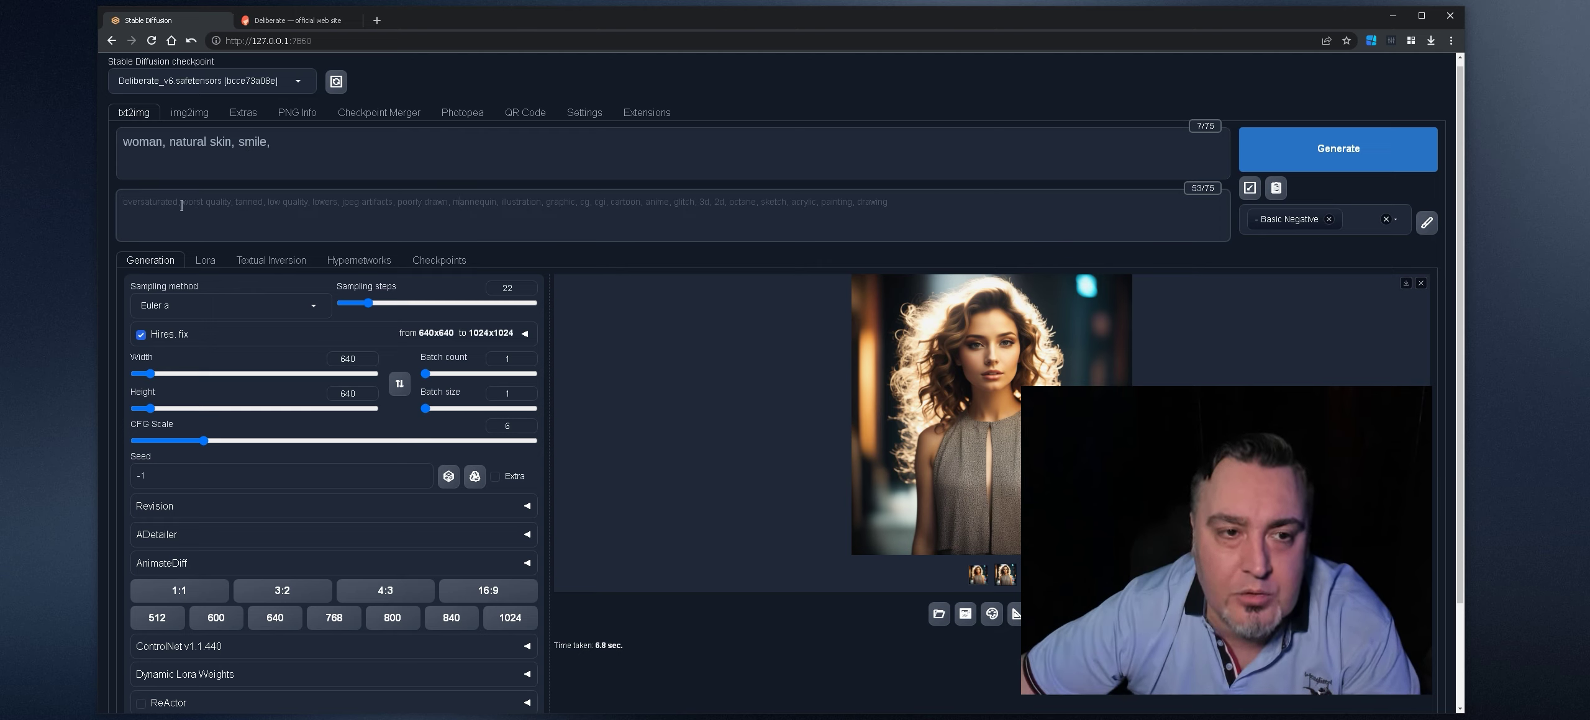
pyautogui.moveTo(182, 206); pyautogui.dragTo(776, 206)
pyautogui.press('BackSpace')
pyautogui.press('BackSpace')
pyautogui.write('a')
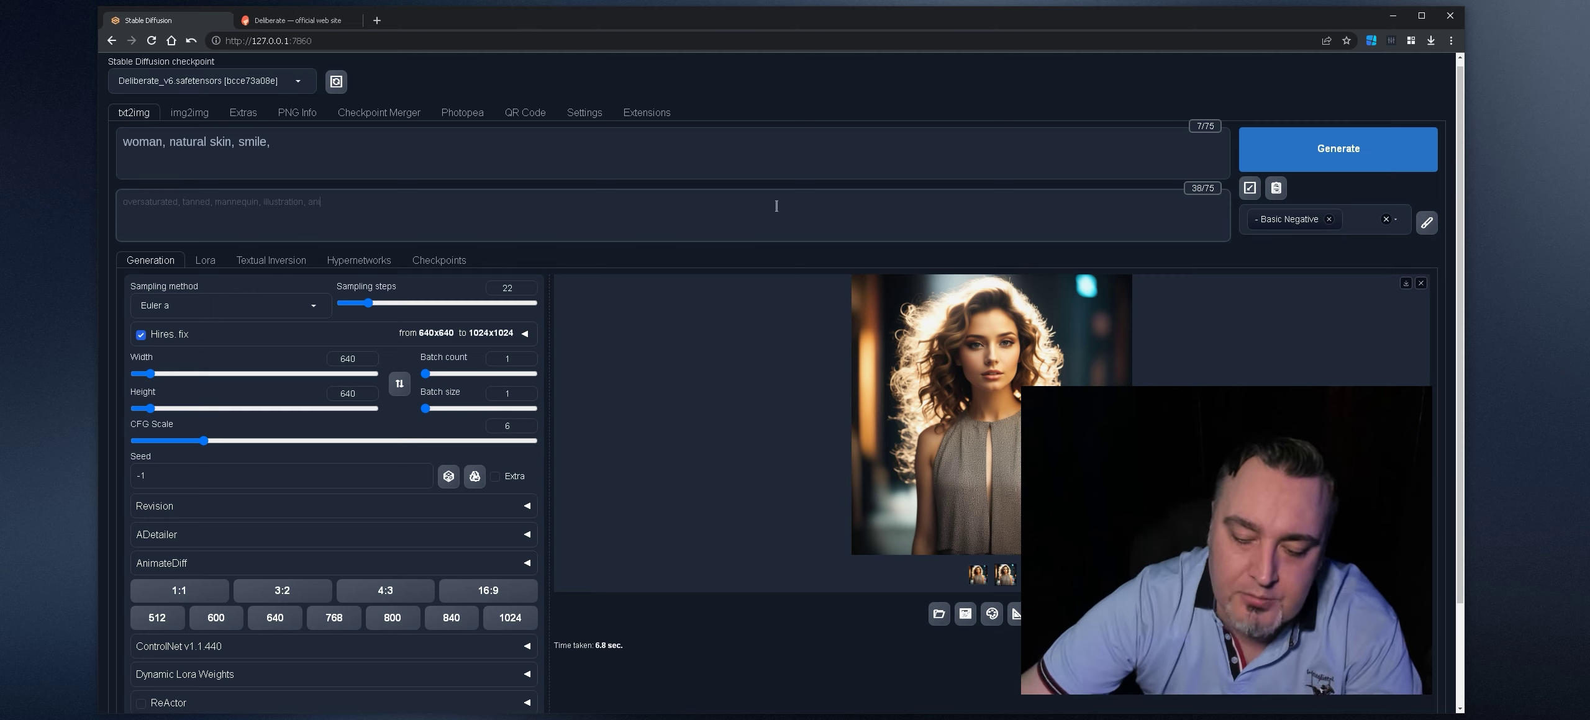
# - Remove the Basic Negative style, reuse the previous image's seed and restart the image generation
pyautogui.click(1328, 219)
pyautogui.click(1304, 149)
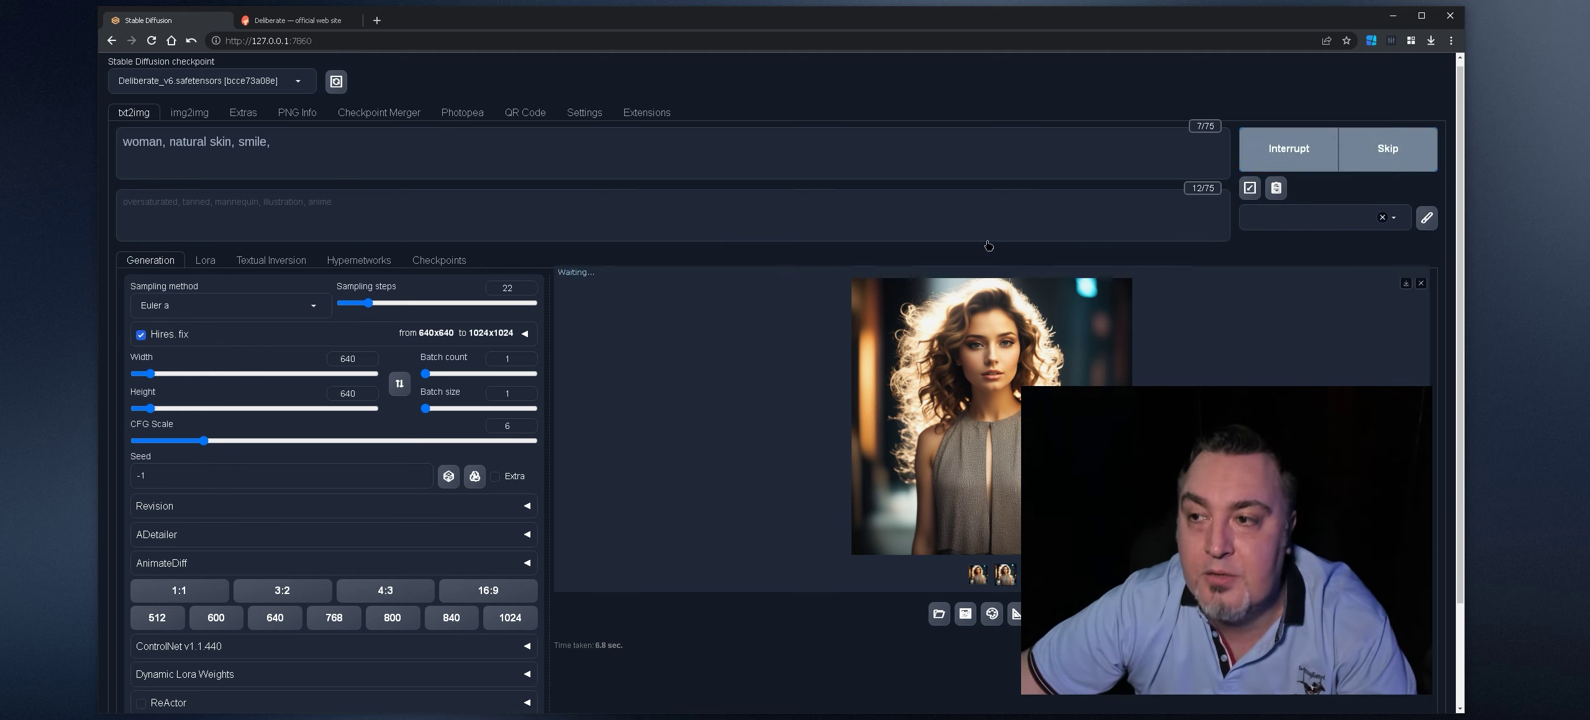
pyautogui.click(473, 478)
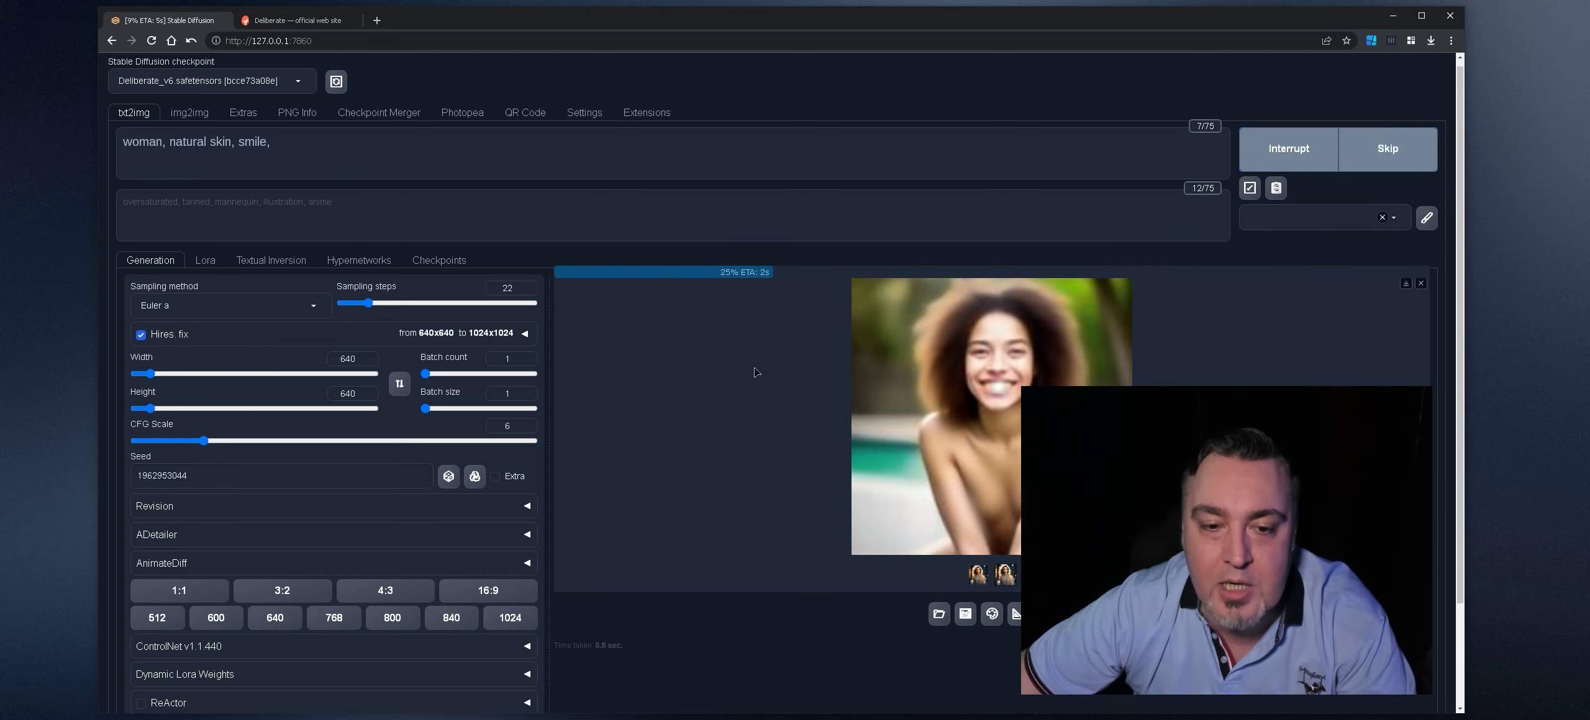
pyautogui.click(1288, 156)
pyautogui.click(1289, 156)
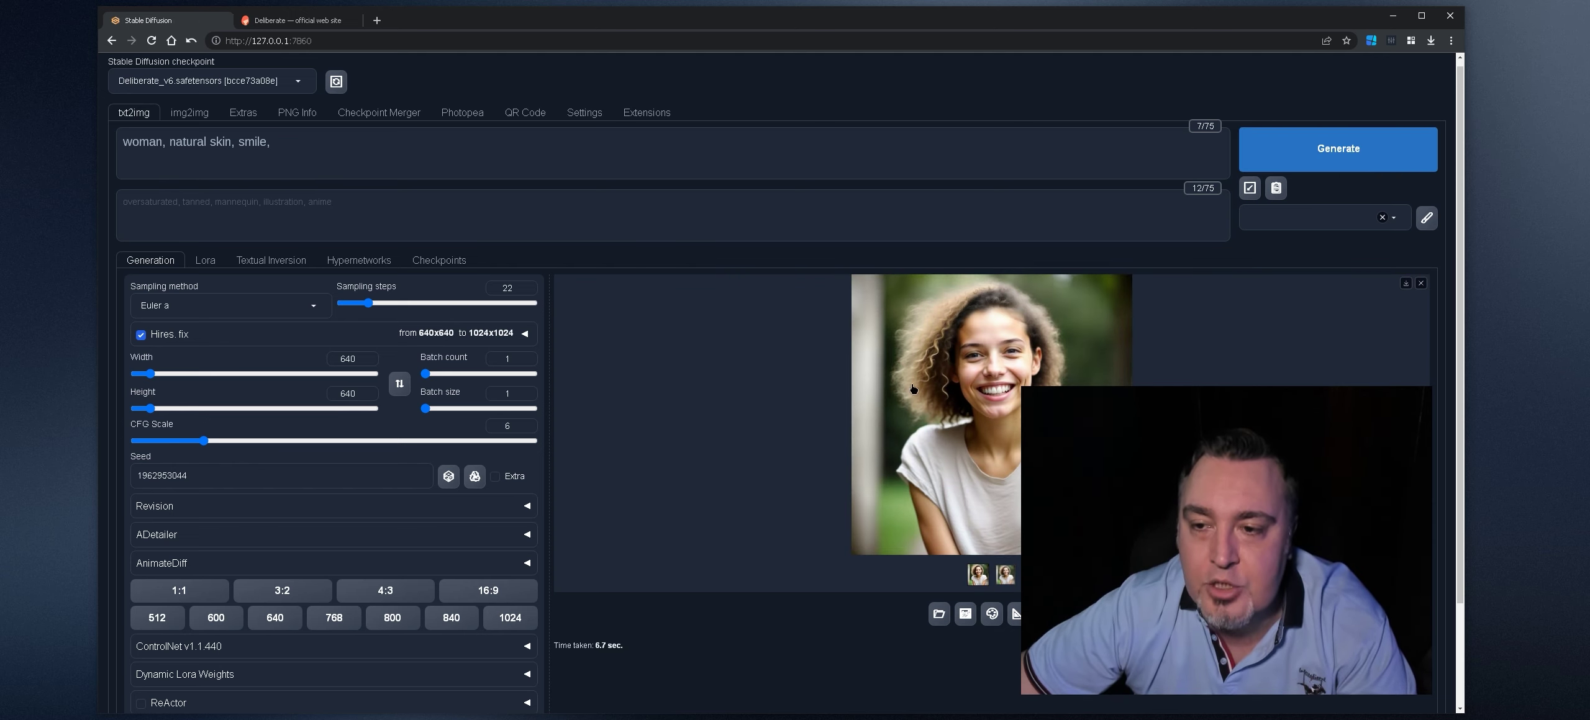
# - Inspect the smiling woman image at enlarged size, and generate another version with "dark theme" added to the prompt
pyautogui.click(956, 398)
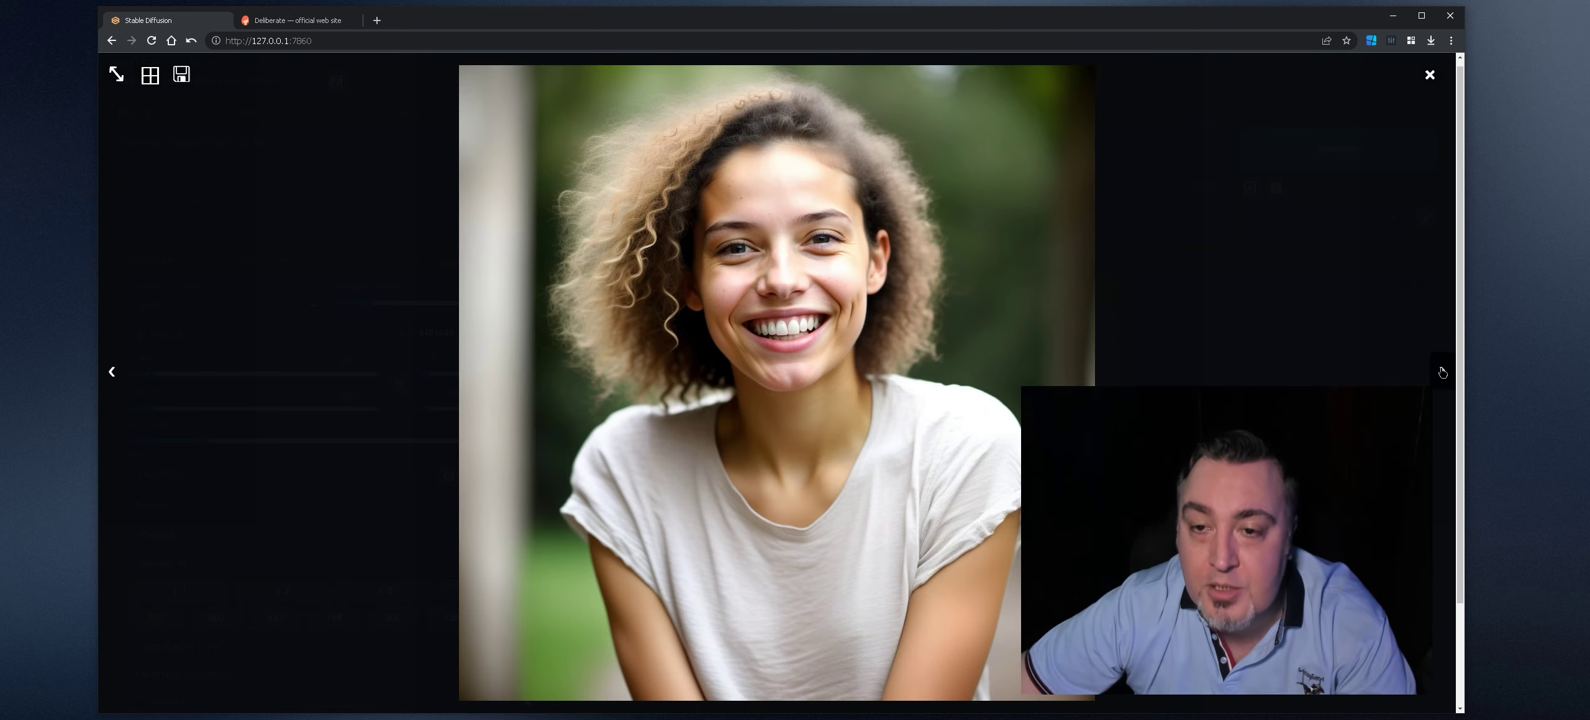
pyautogui.click(1043, 266)
pyautogui.click(307, 138)
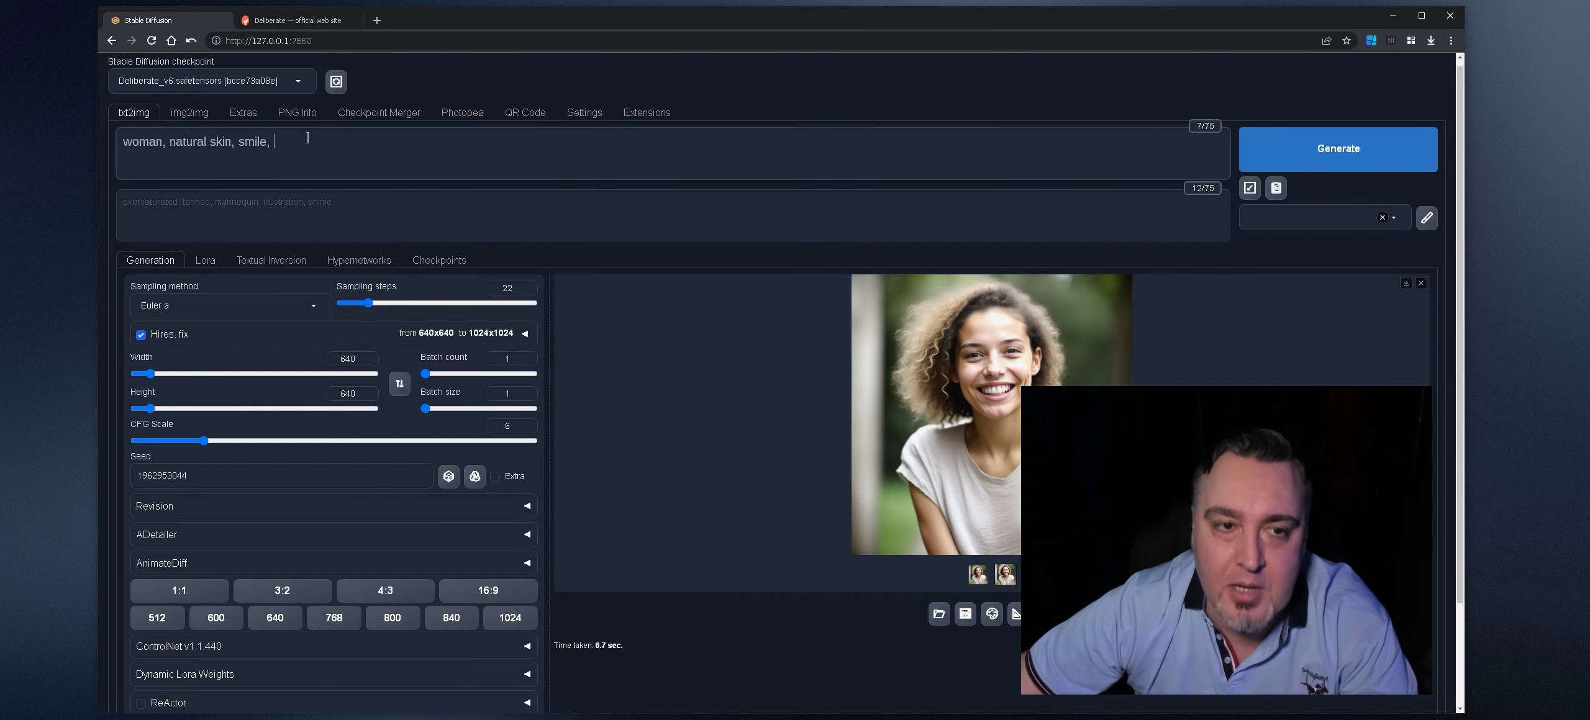
pyautogui.write('dark theme')
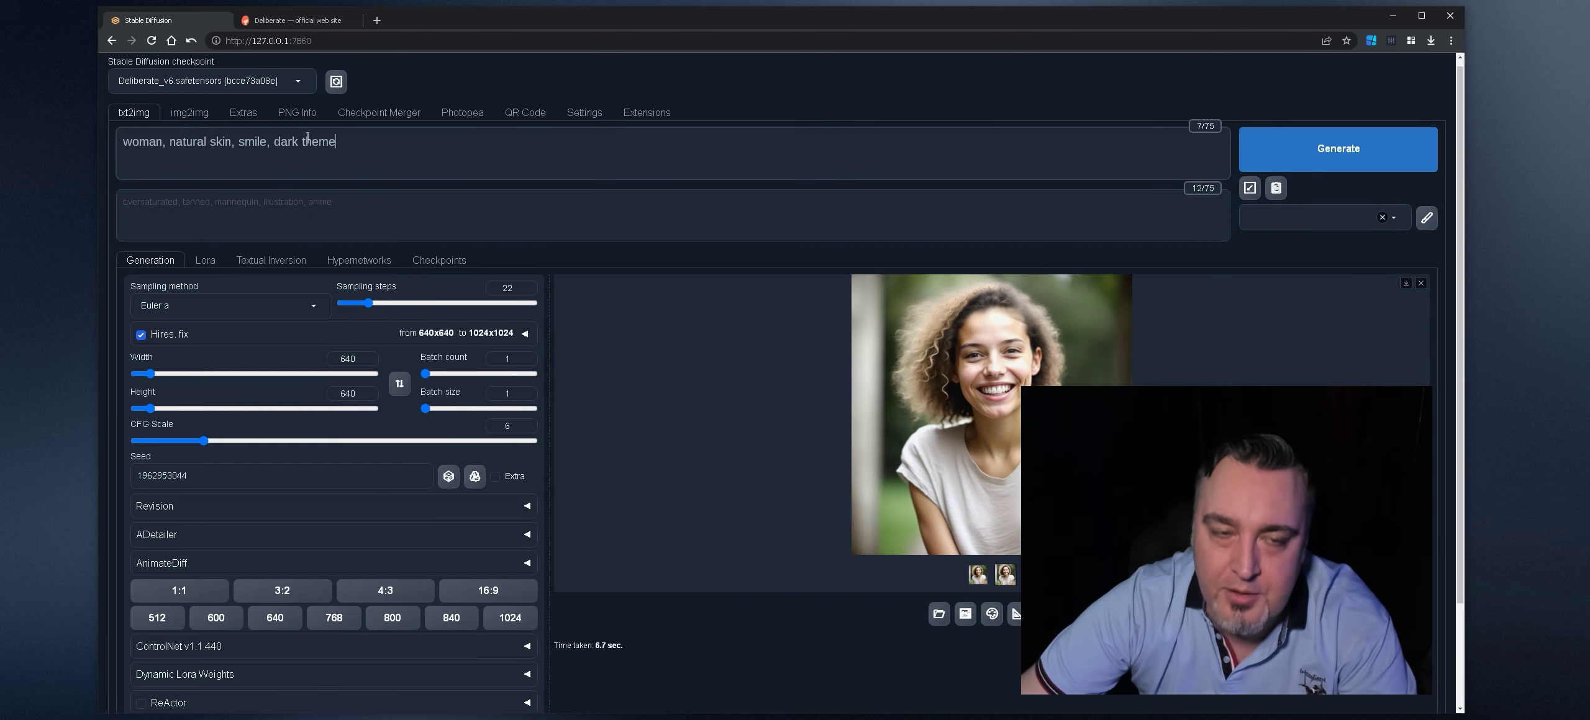
pyautogui.click(1267, 152)
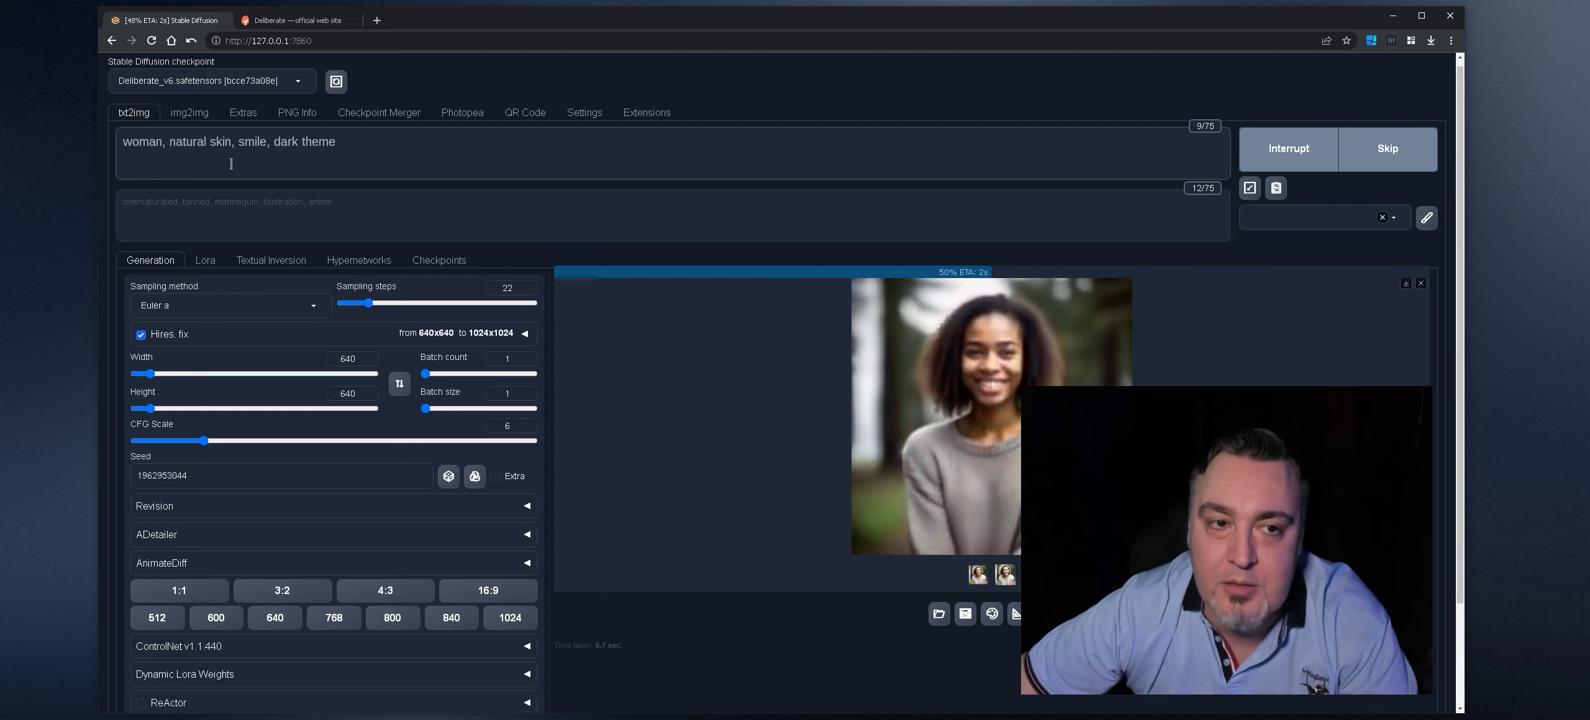
# - Add "blonde" before "woman" in the prompt, check the finished dark theme image enlarged and generate again
pyautogui.click(125, 142)
pyautogui.write('(londe')
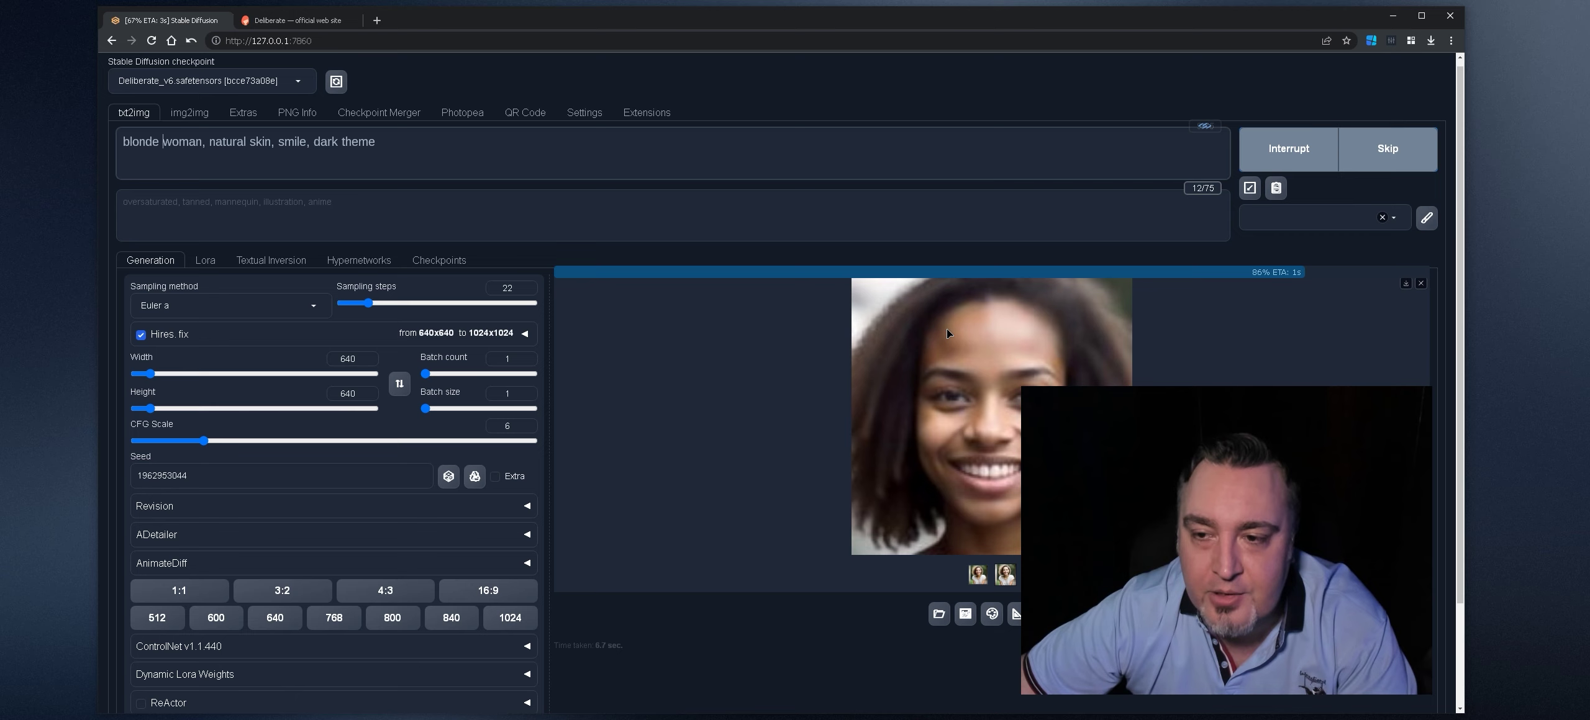
pyautogui.click(947, 331)
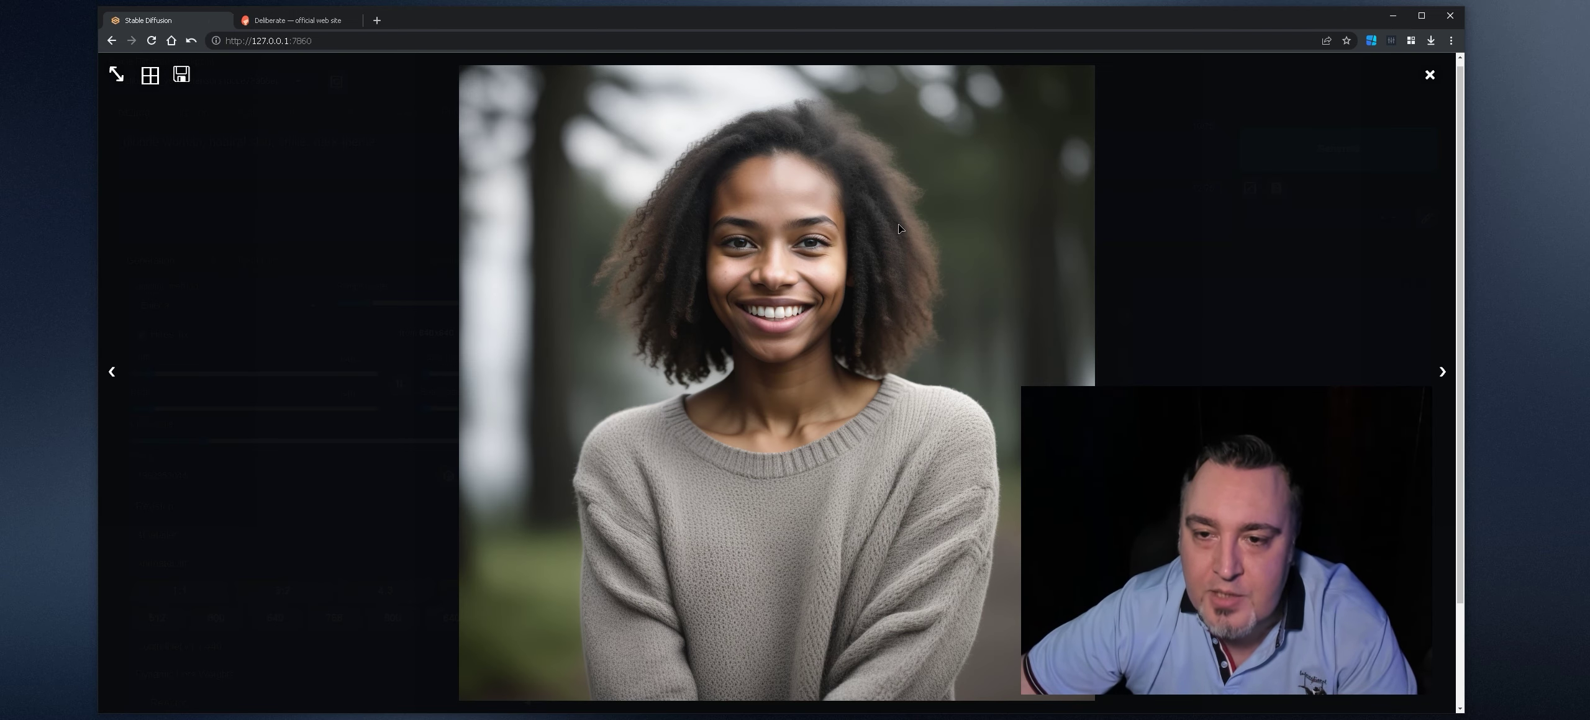
pyautogui.click(1253, 227)
pyautogui.hotkey('ctrl', 'Return')
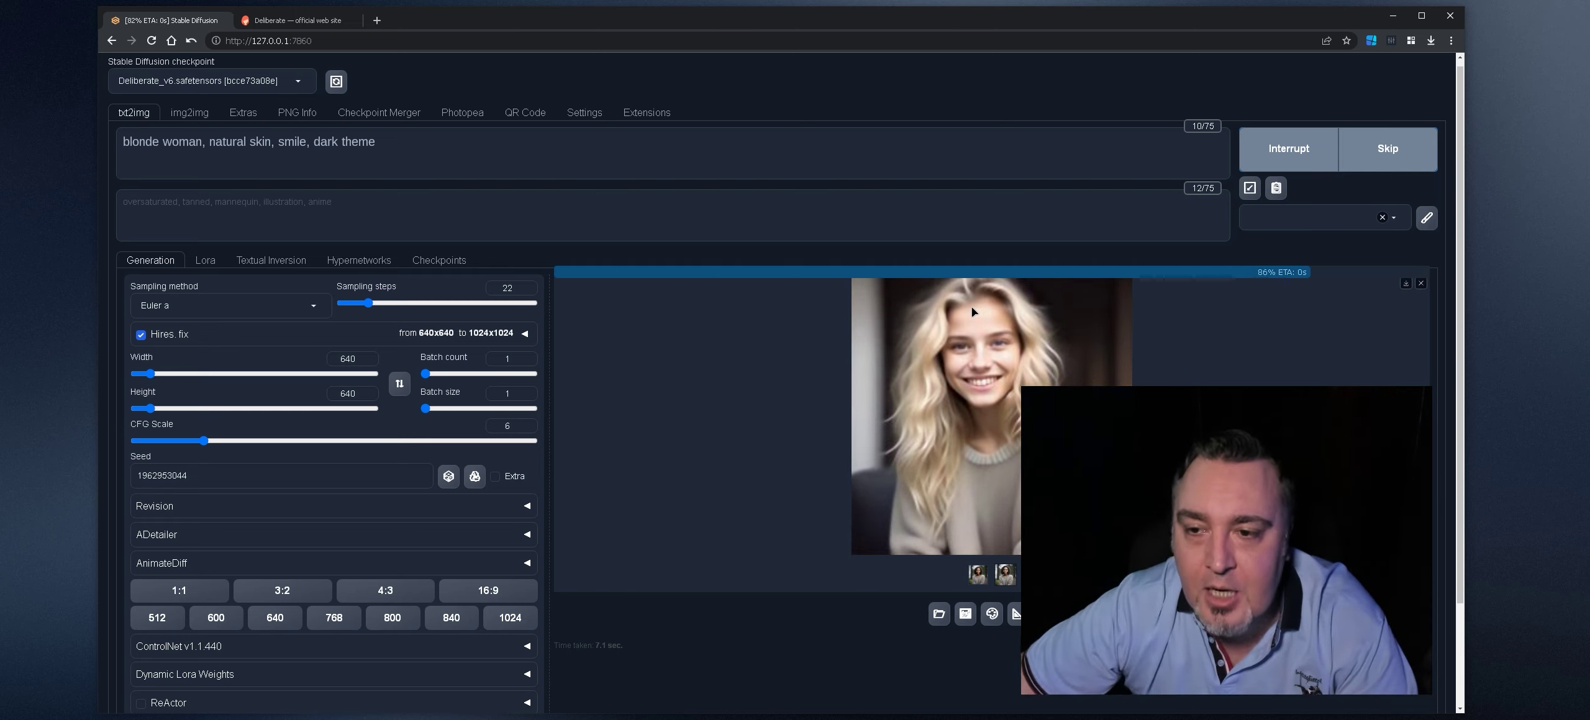
# - Inspect the generated blonde woman image at enlarged size and close the enlarged view
pyautogui.moveTo(373, 203); pyautogui.dragTo(73, 229)
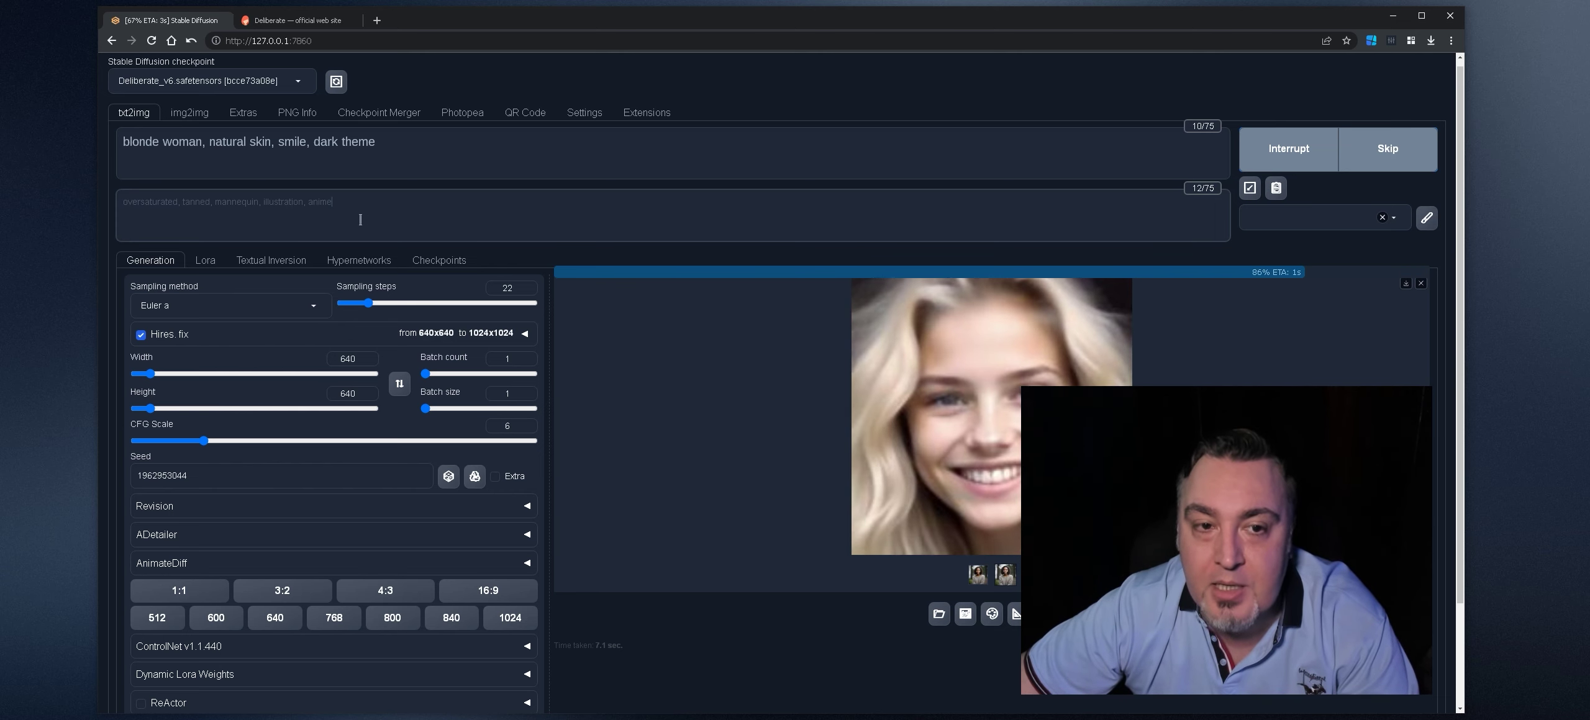
pyautogui.click(964, 318)
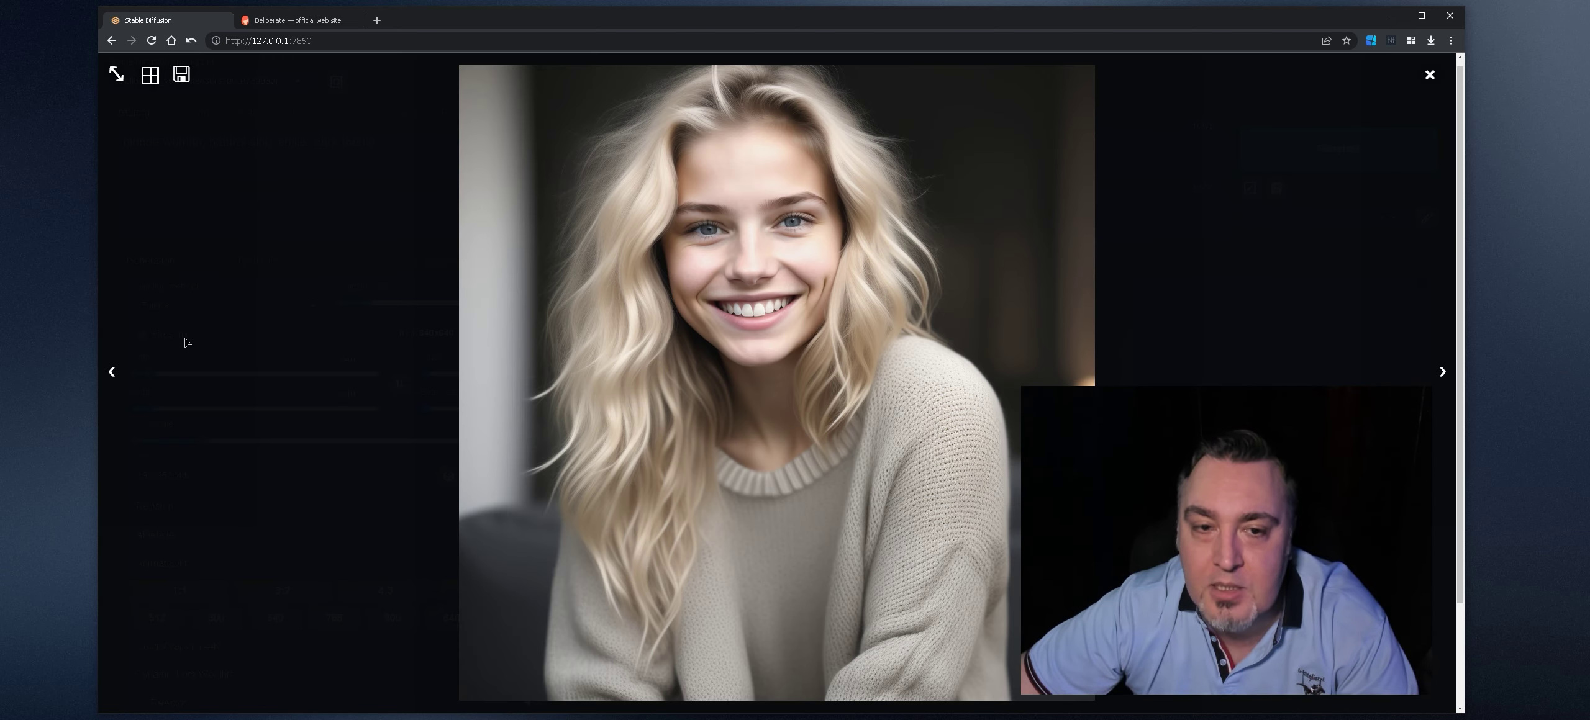
pyautogui.click(532, 313)
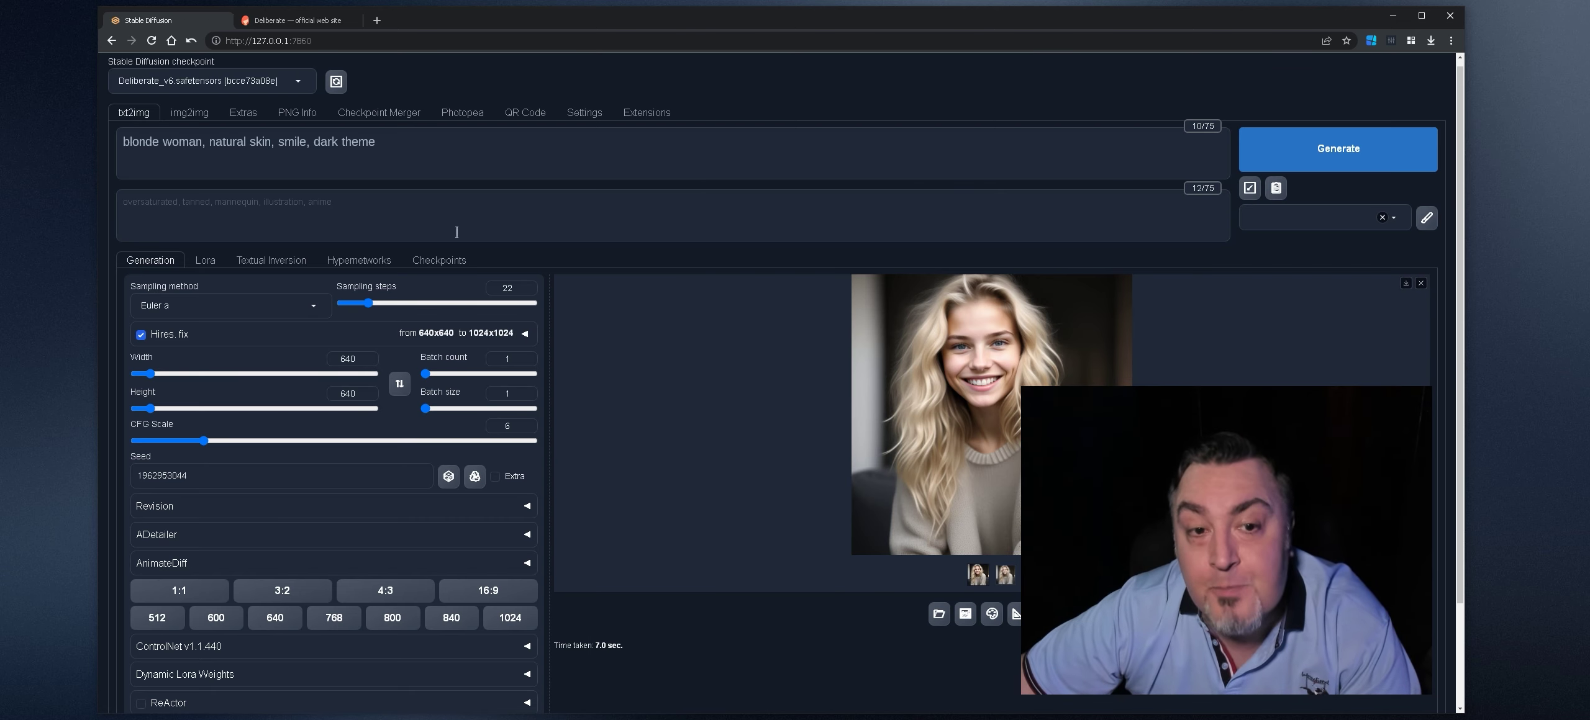
# - Clear the negative prompt and rewrite the prompt as "illustration art, surreal, blonde woman"
pyautogui.moveTo(336, 202); pyautogui.dragTo(107, 197)
pyautogui.press('BackSpace')
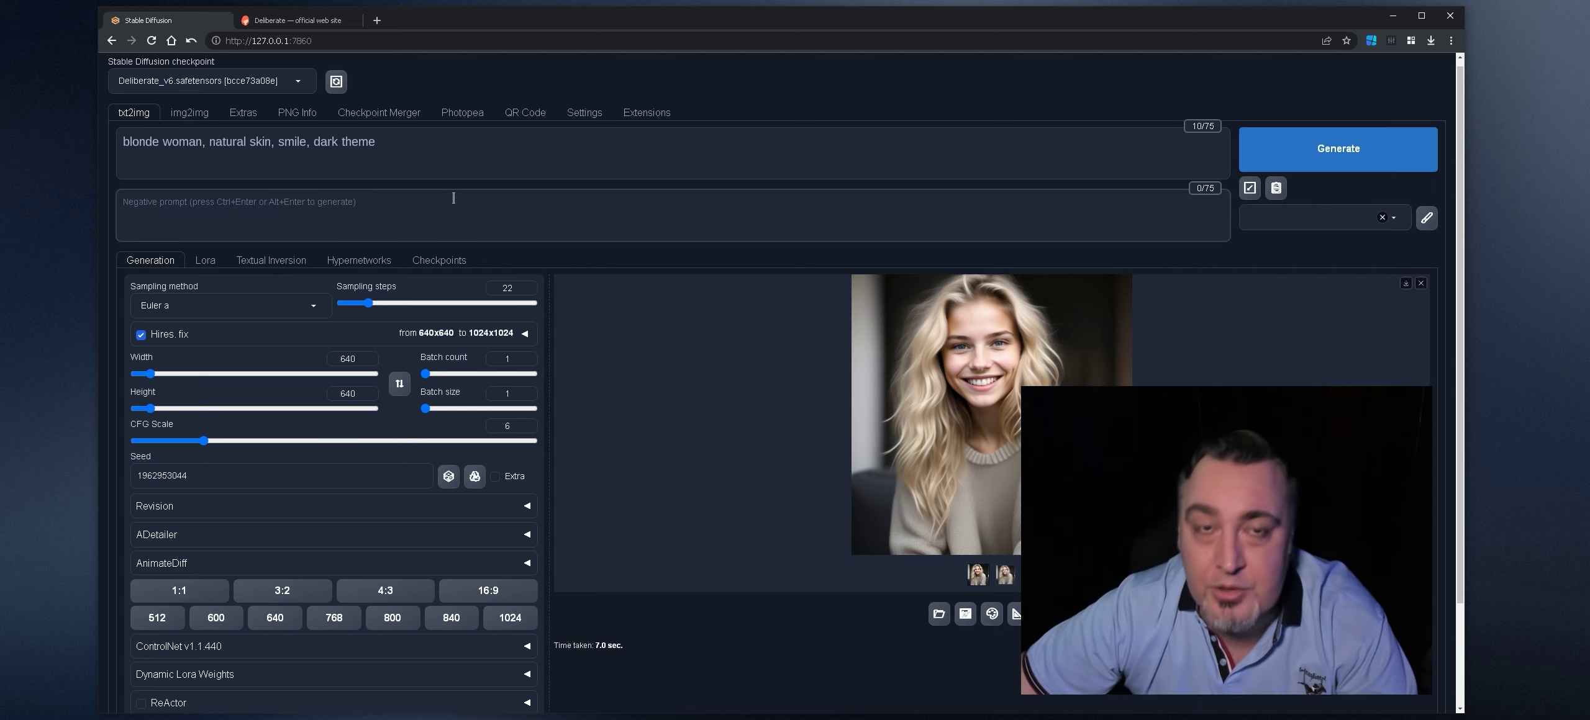
pyautogui.click(421, 168)
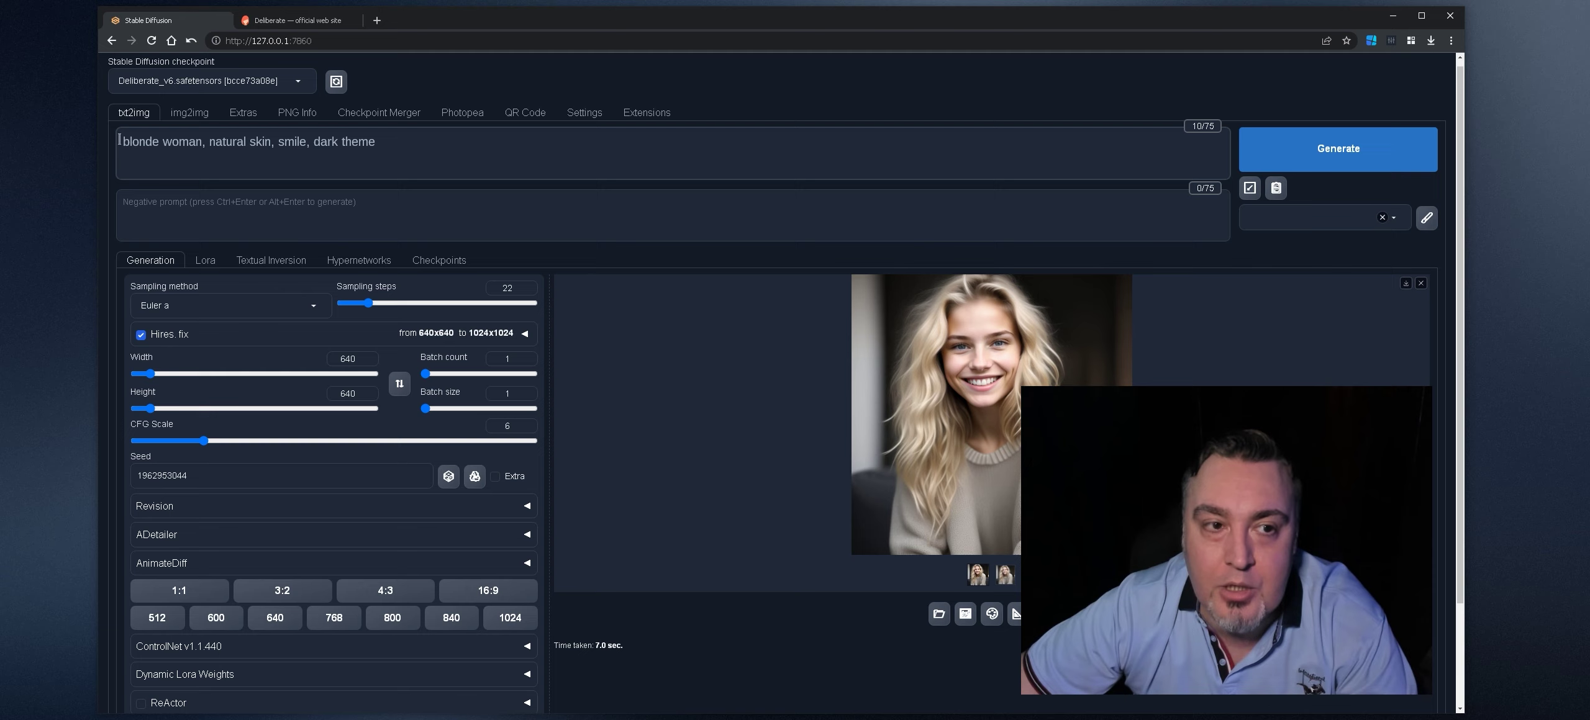
pyautogui.write('illustratio')
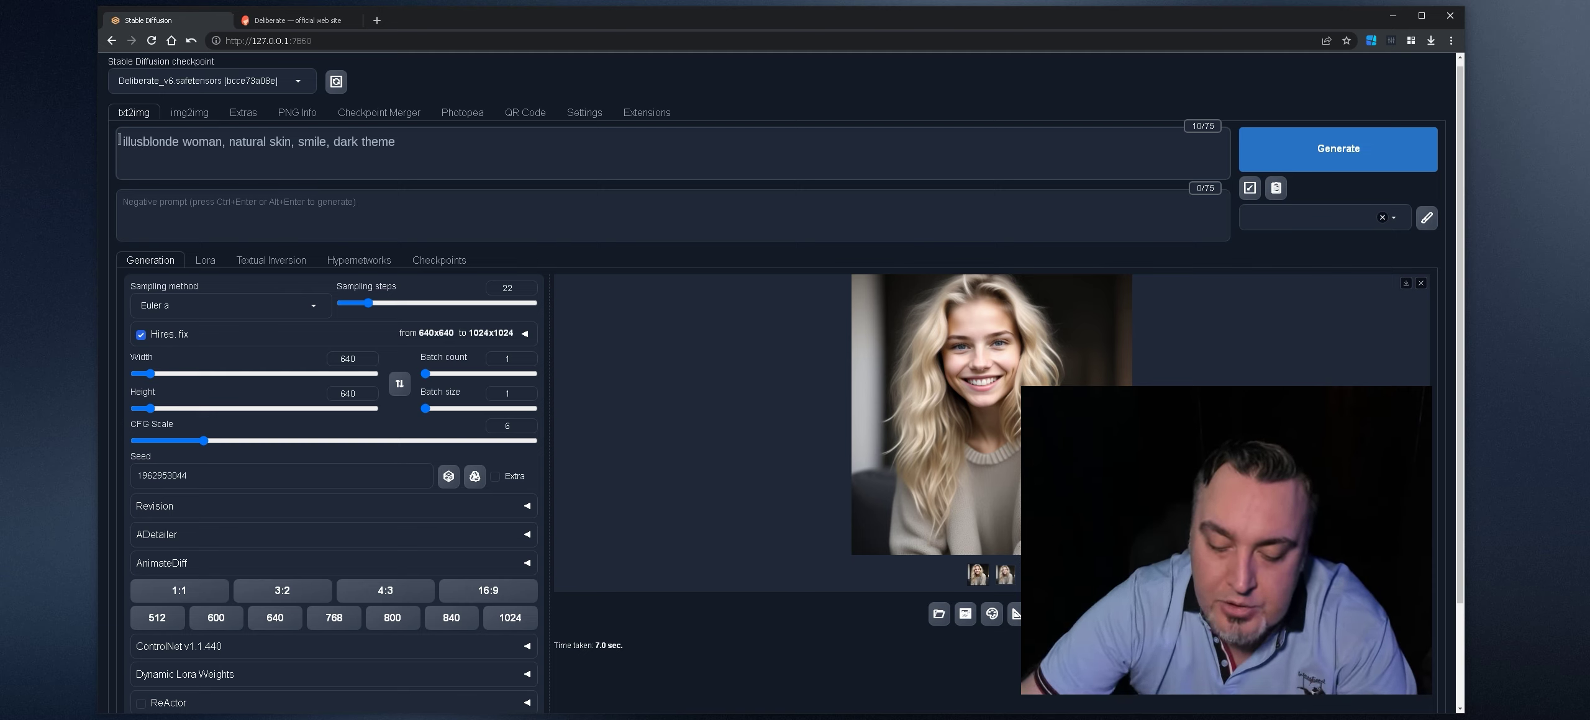
pyautogui.write('n art, su')
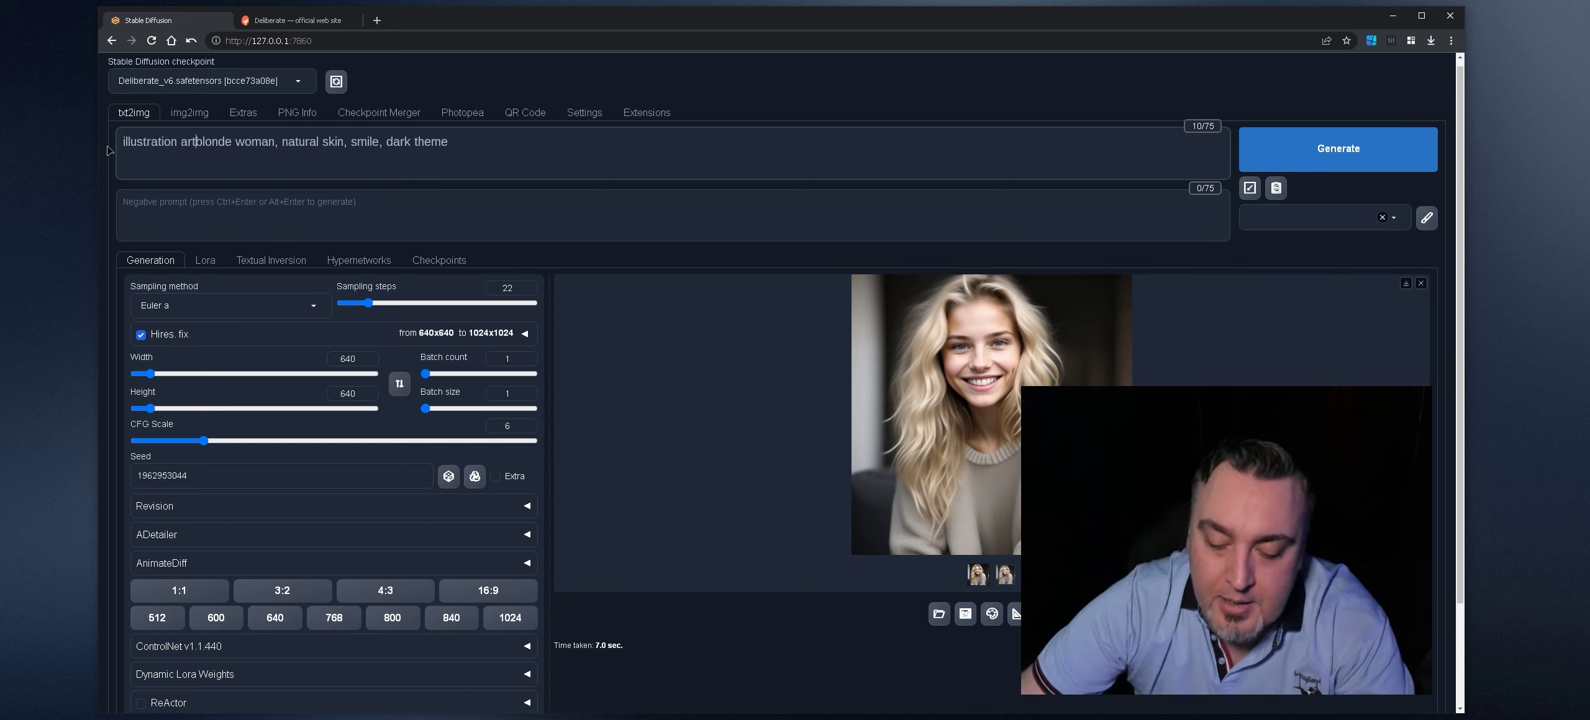
pyautogui.write('rreal,')
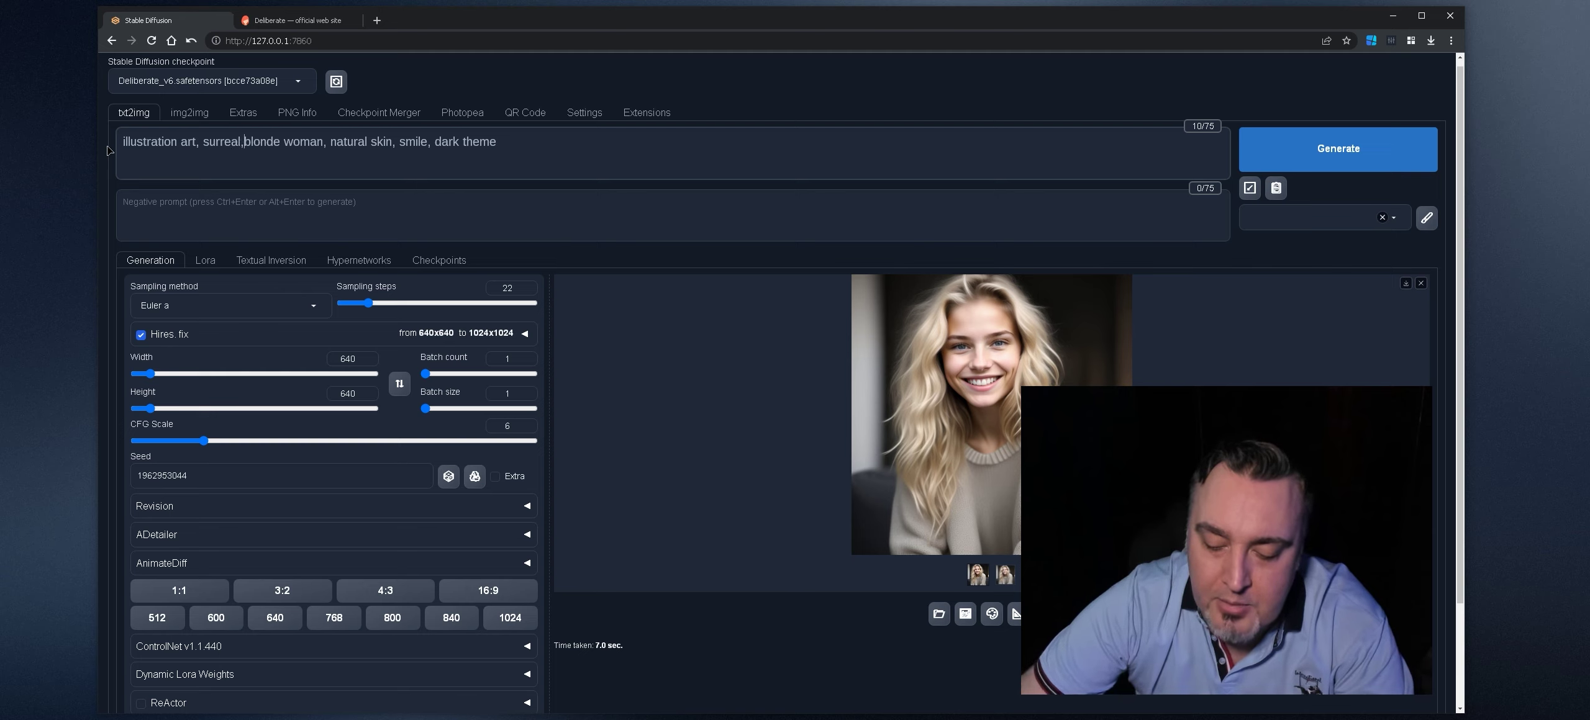
pyautogui.moveTo(328, 144); pyautogui.dragTo(500, 144)
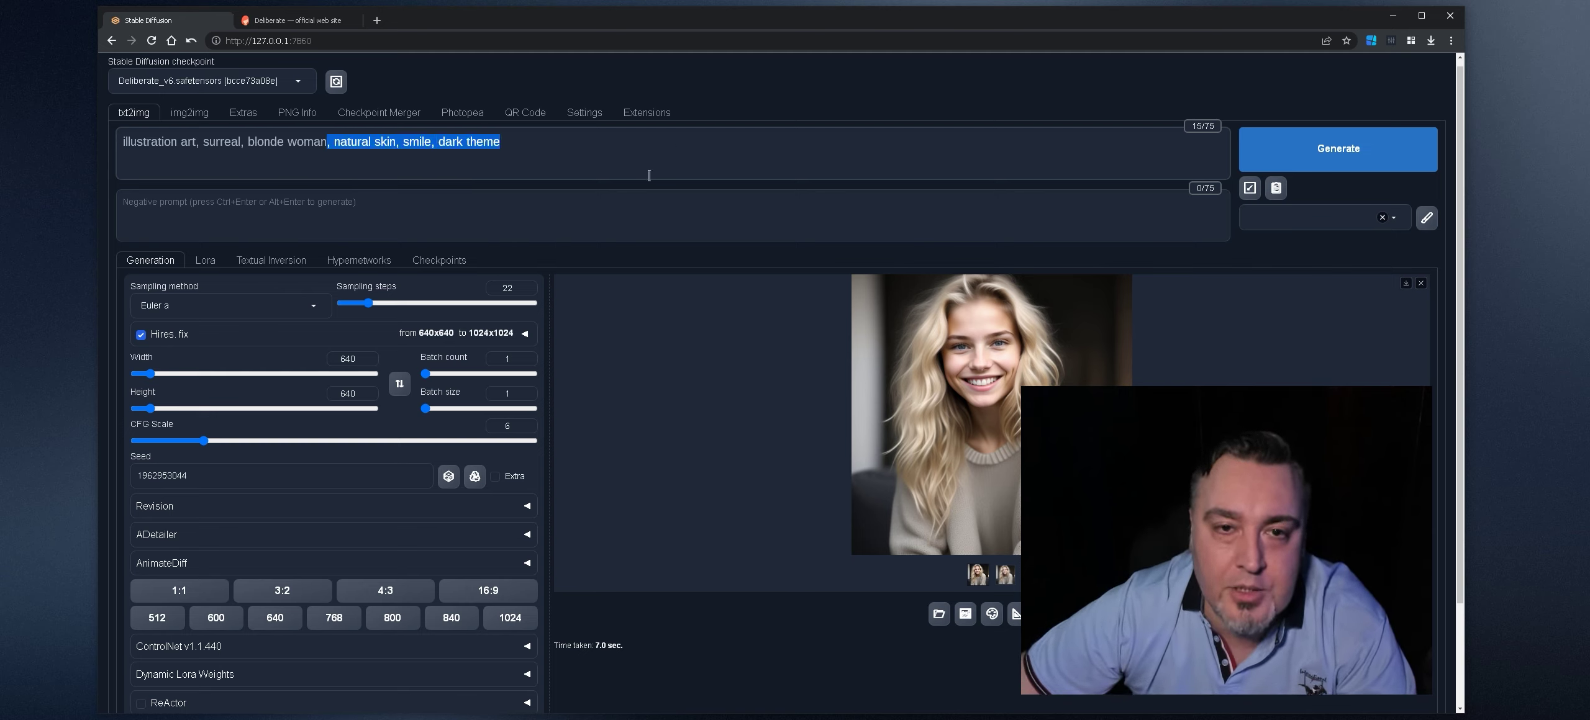
pyautogui.press('BackSpace')
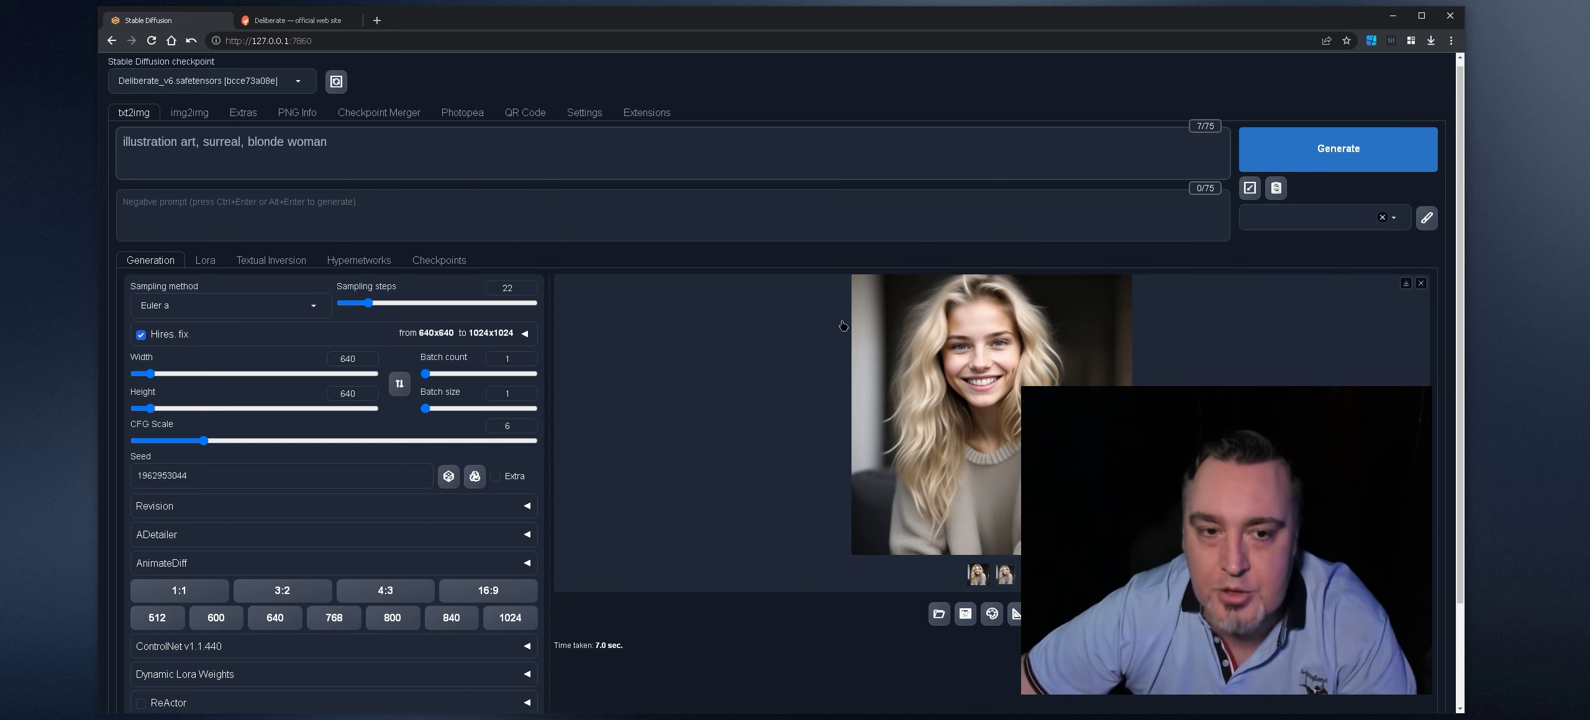
# - Generate the surreal illustration with Hires. fix turned off and the seed set to -1, and inspect it at enlarged size
pyautogui.click(142, 344)
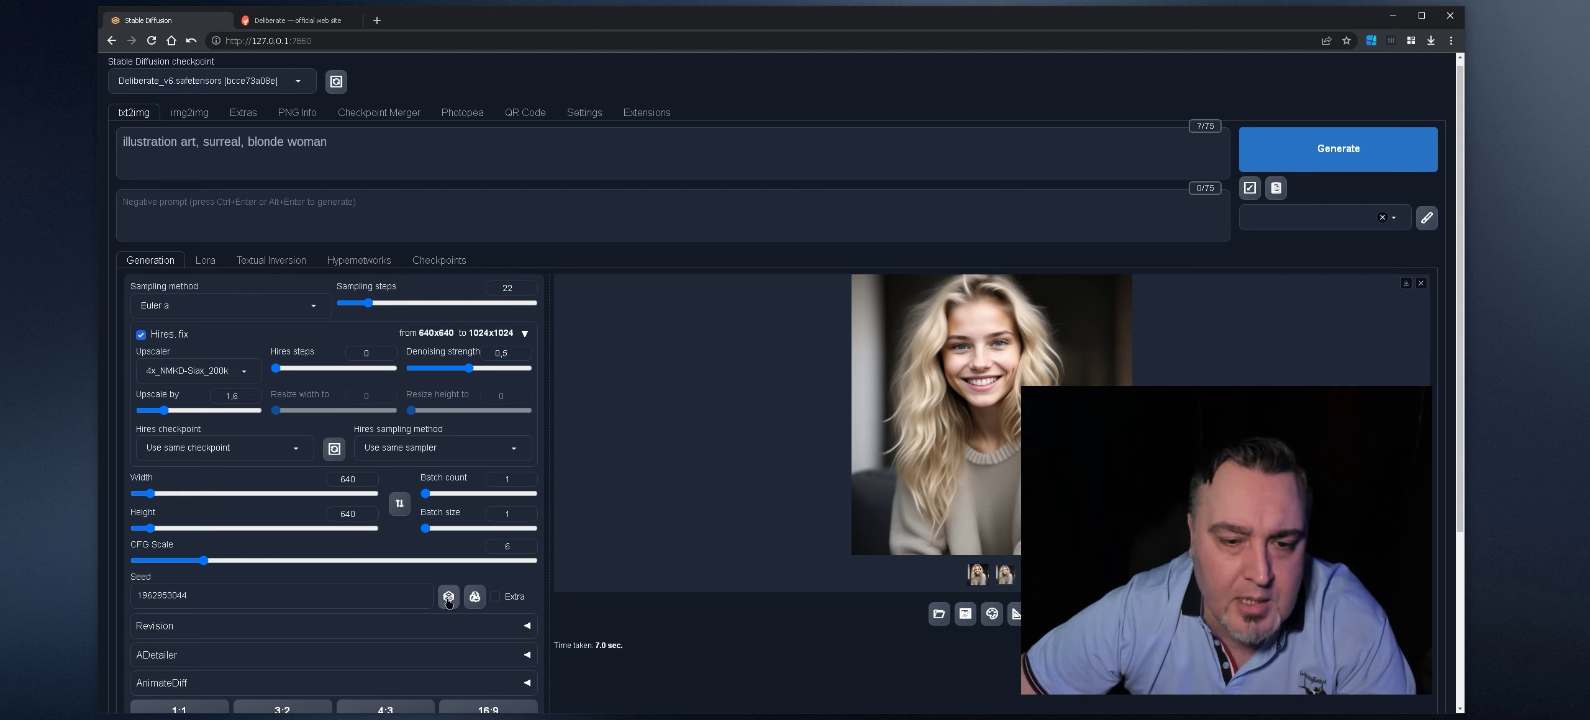
pyautogui.click(152, 338)
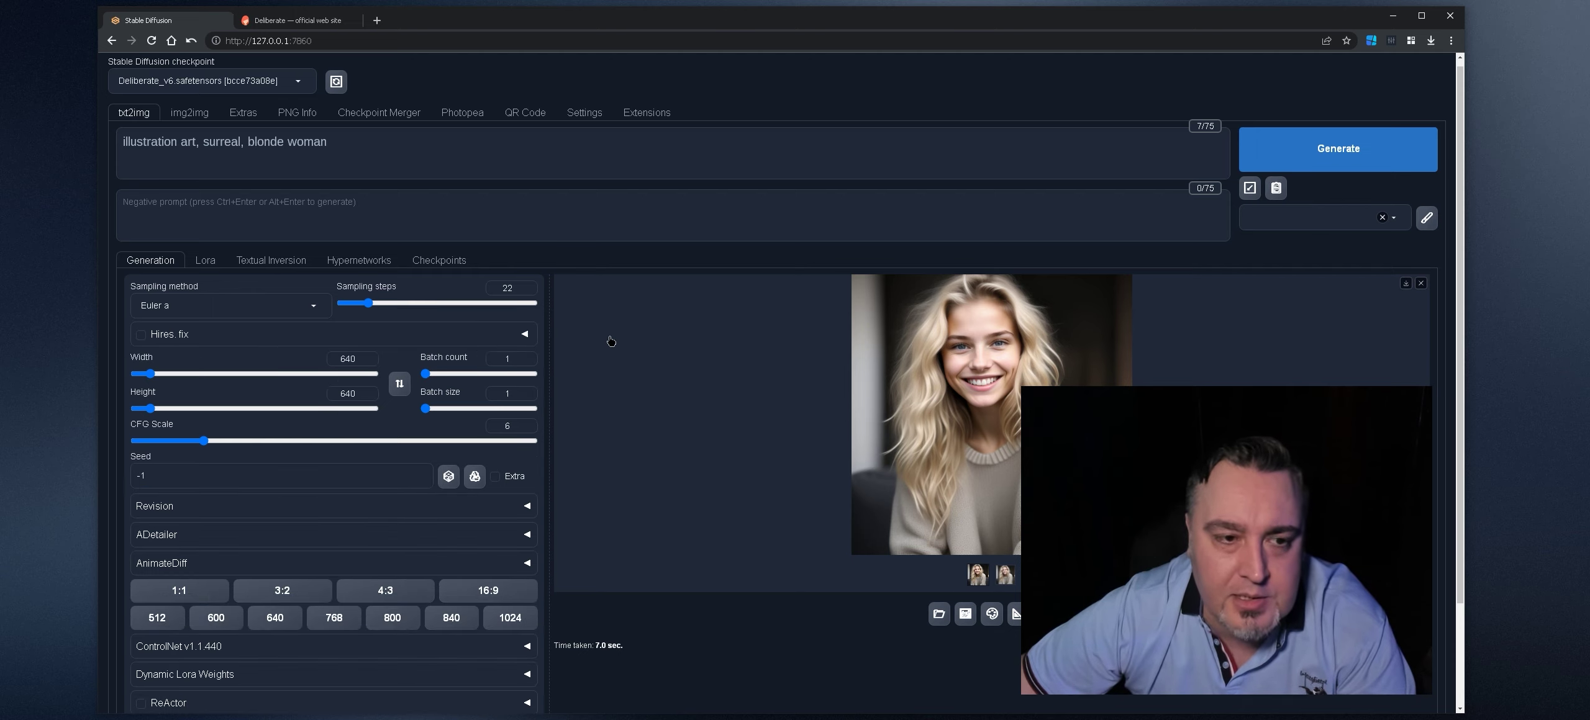
pyautogui.click(1347, 131)
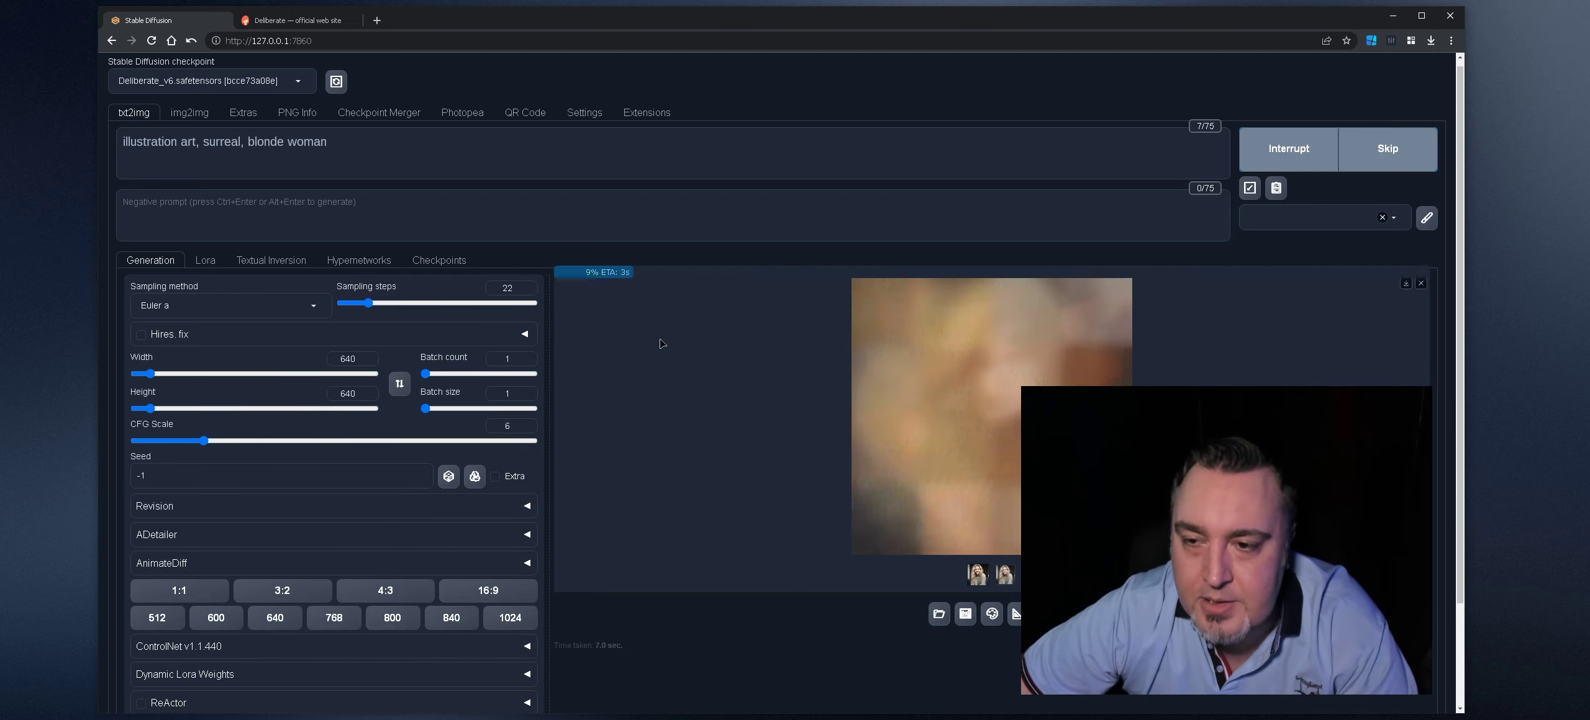
pyautogui.click(931, 363)
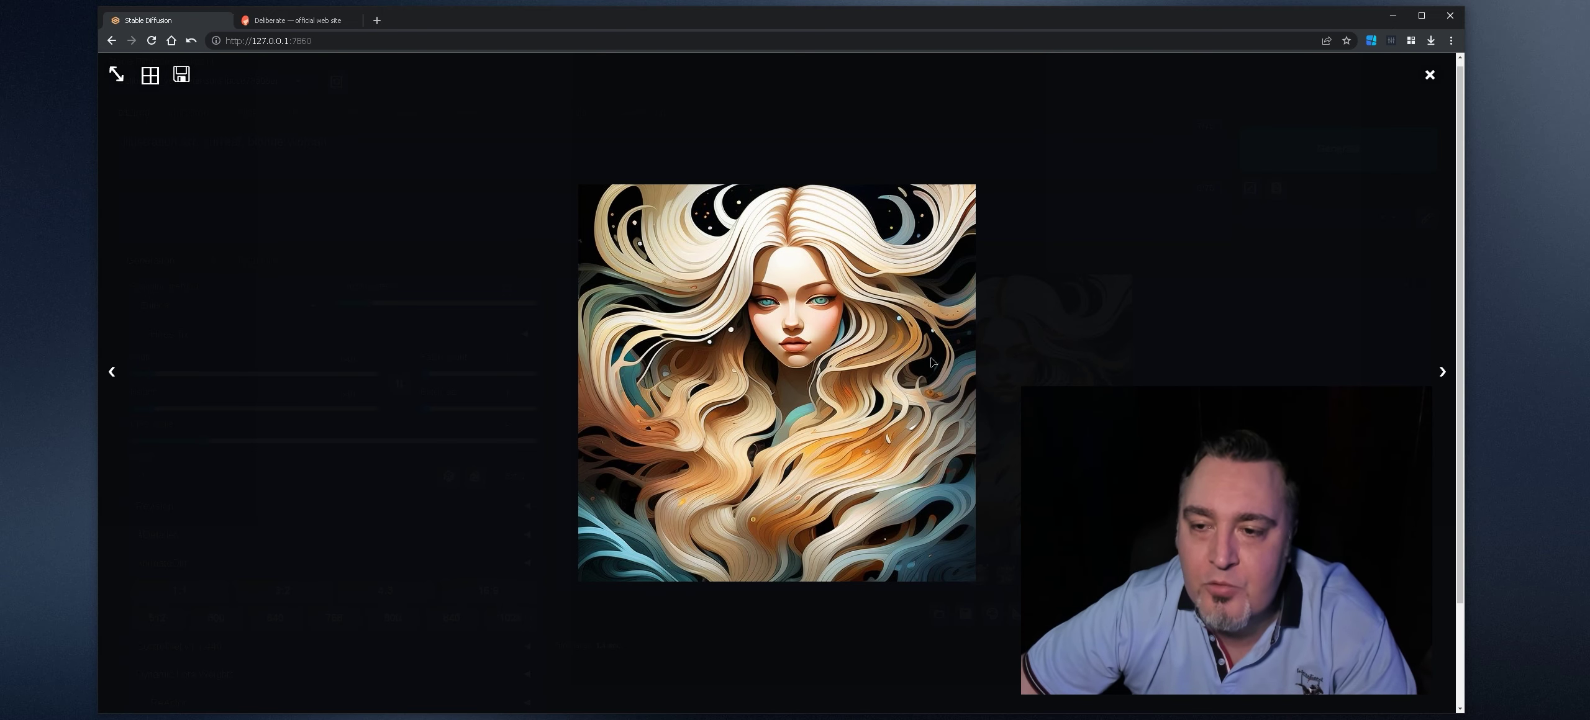
pyautogui.click(1093, 219)
# - Replace "illustration art" with "anime" in the prompt, and generate the image and check it at enlarged size
pyautogui.doubleClick(138, 142)
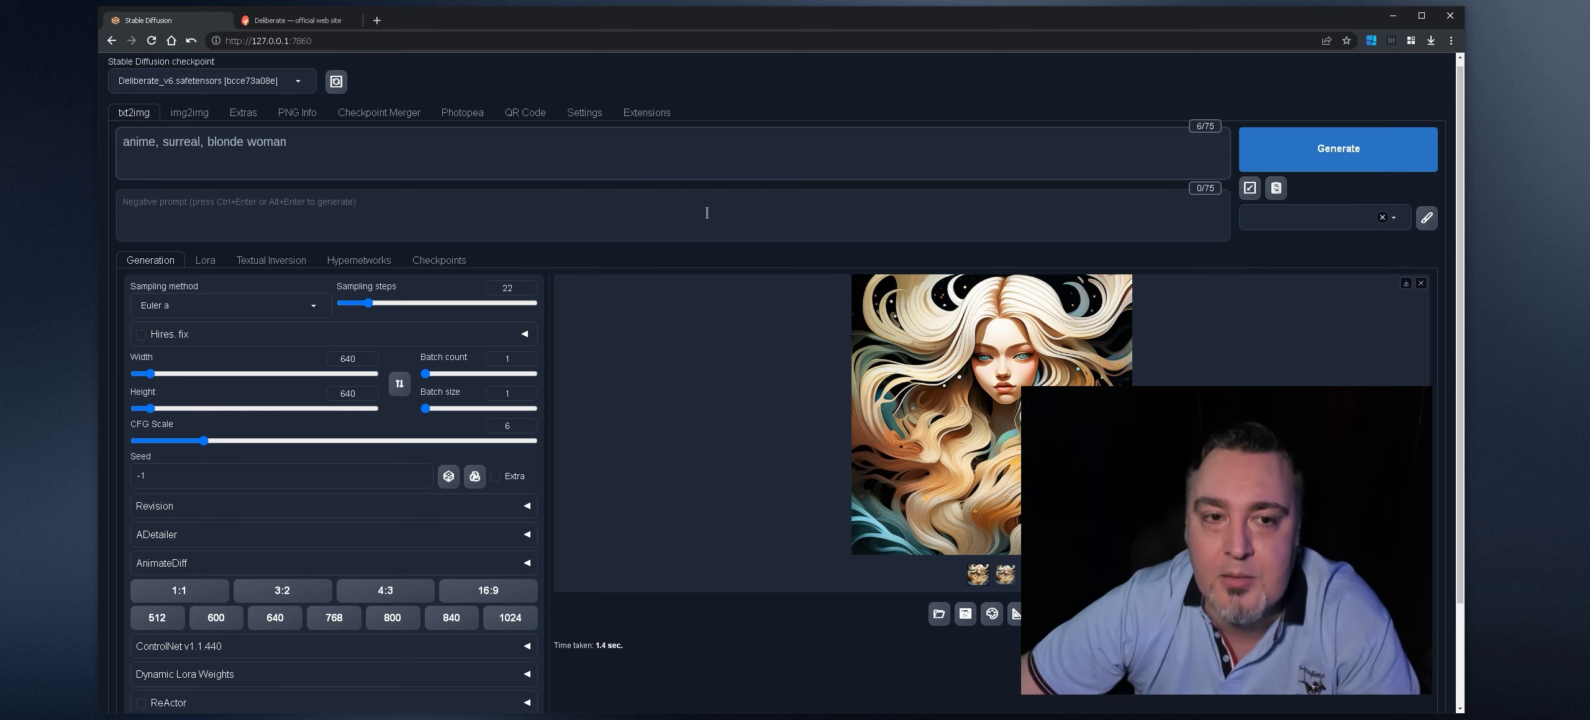
pyautogui.hotkey('ctrl', 'a')
pyautogui.click(411, 197)
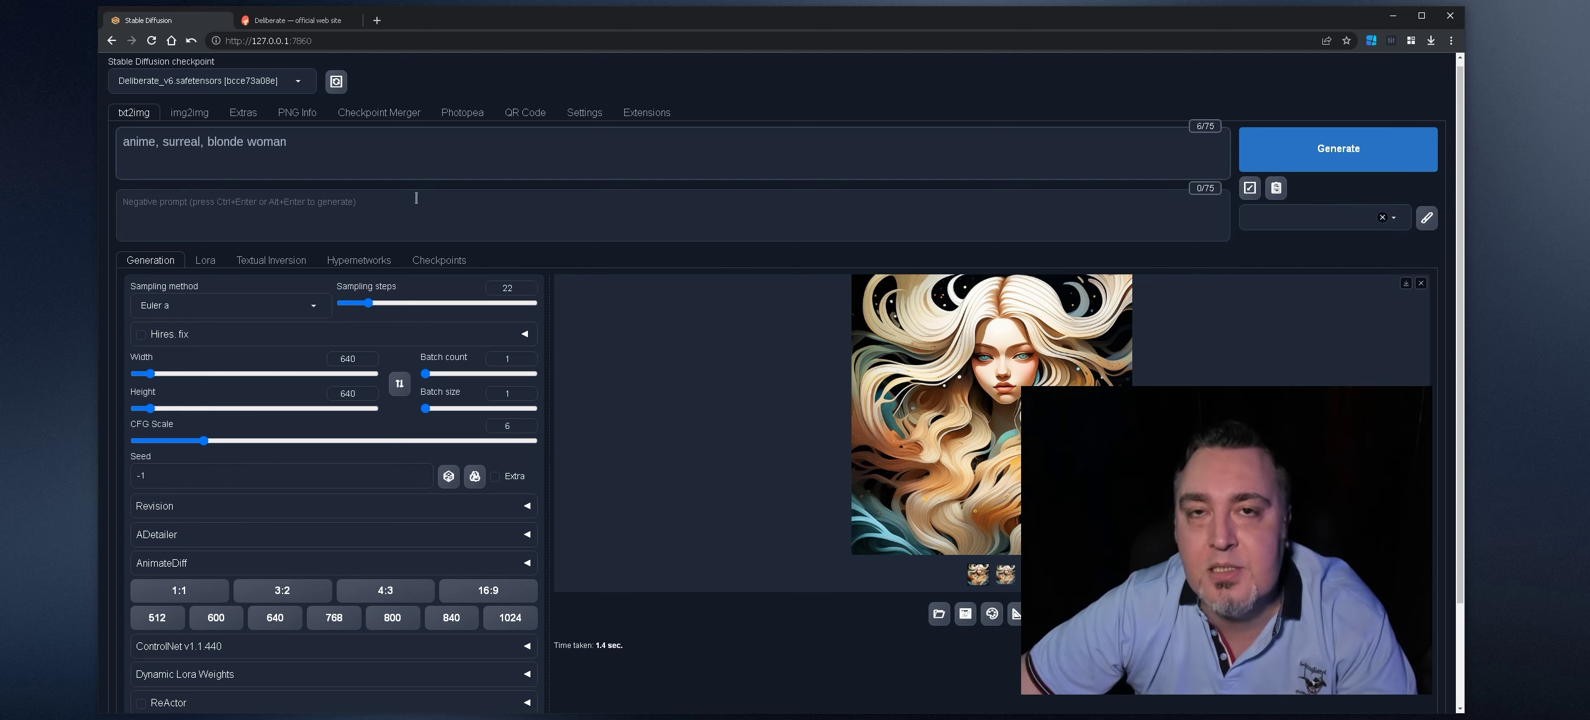
pyautogui.click(1295, 152)
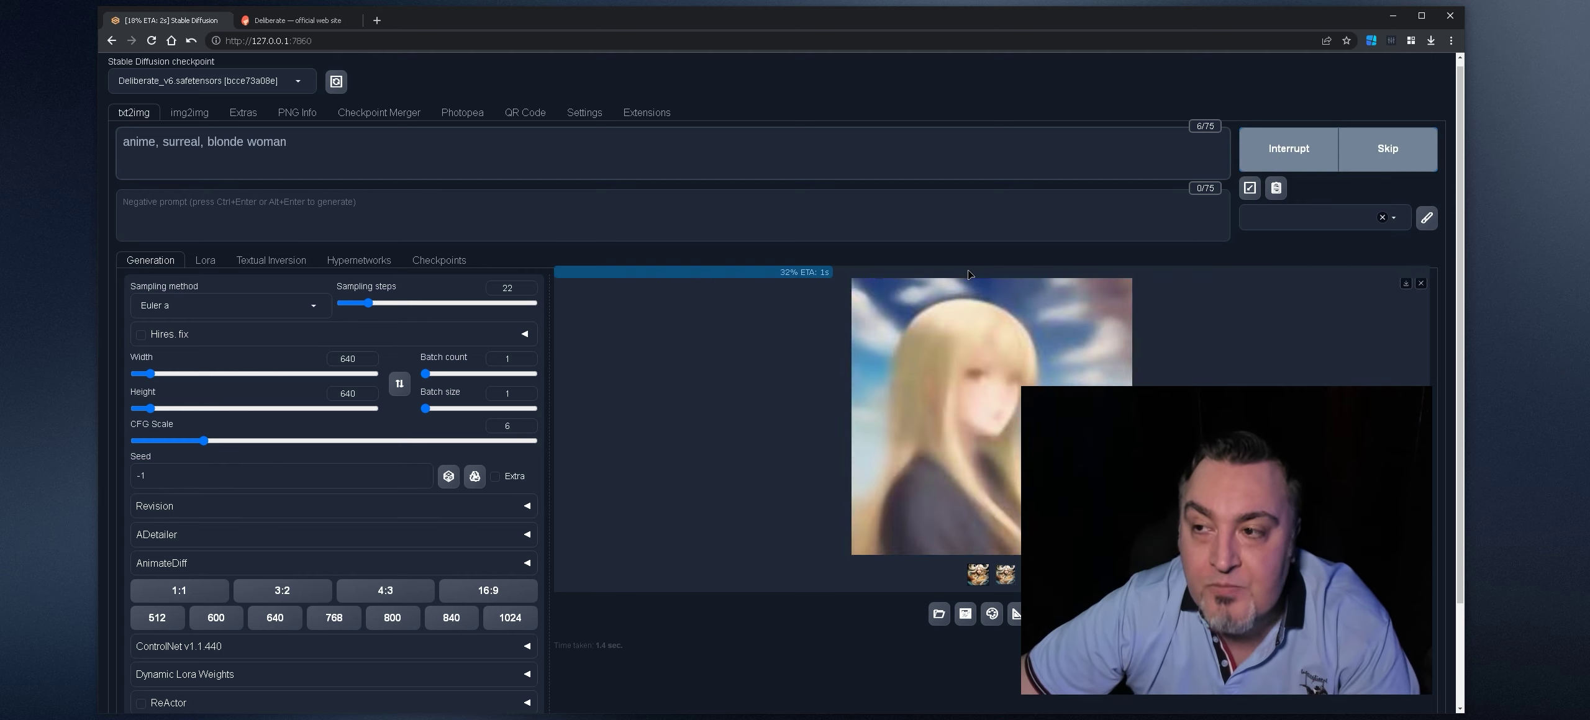
pyautogui.click(903, 332)
pyautogui.click(1019, 267)
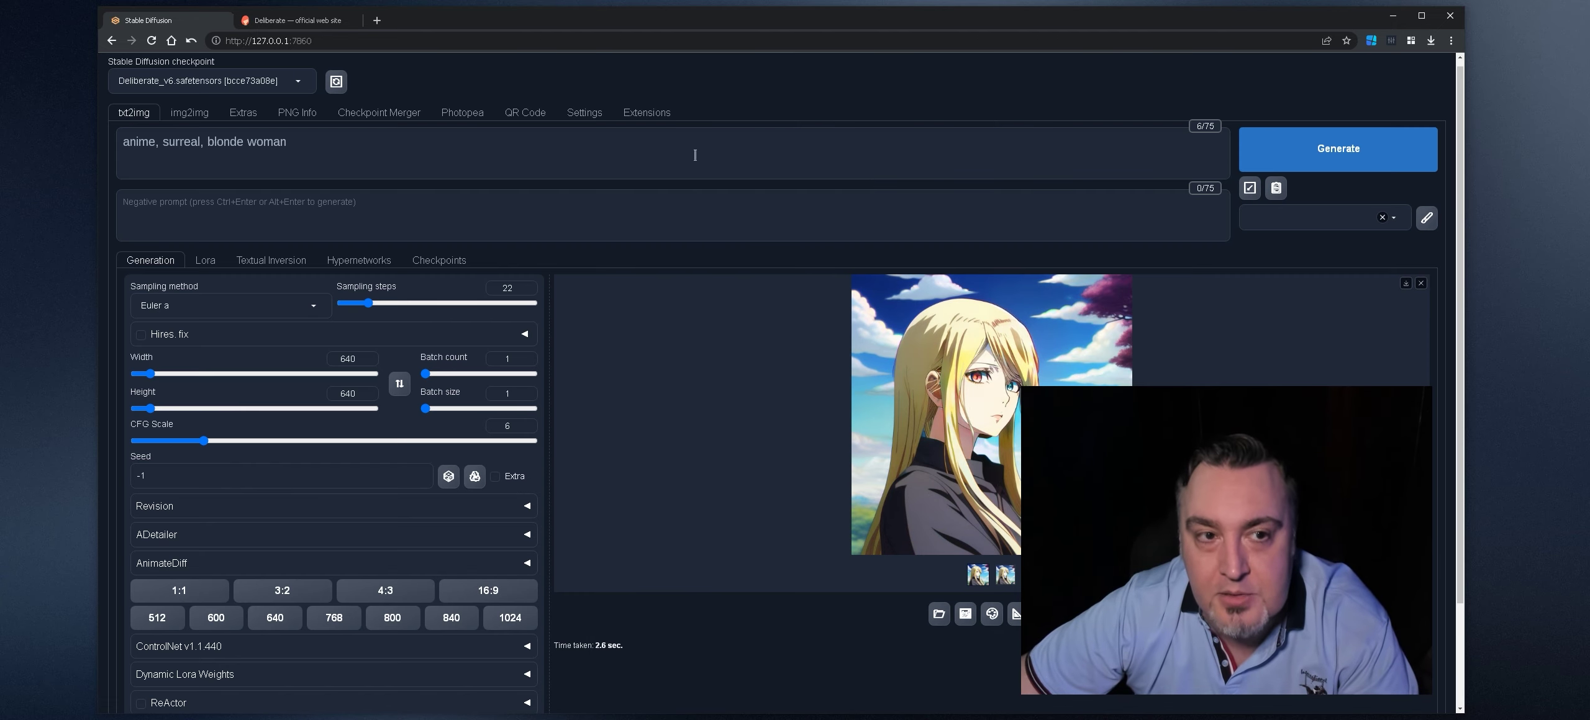
# - Change the prompt to "wit, anime, woman" and generate an image with a random seed
pyautogui.click(121, 136)
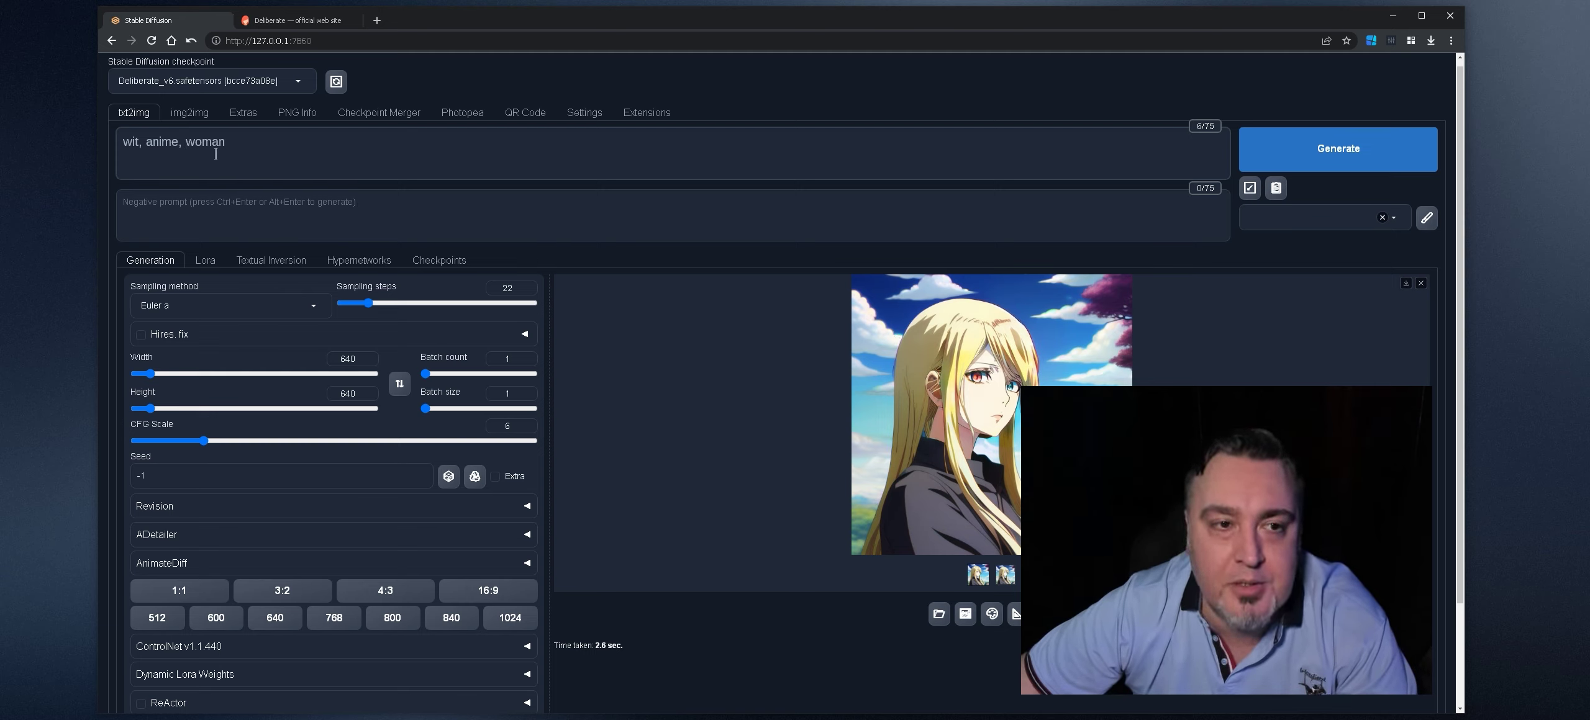
pyautogui.doubleClick(305, 471)
pyautogui.write('12')
pyautogui.click(448, 476)
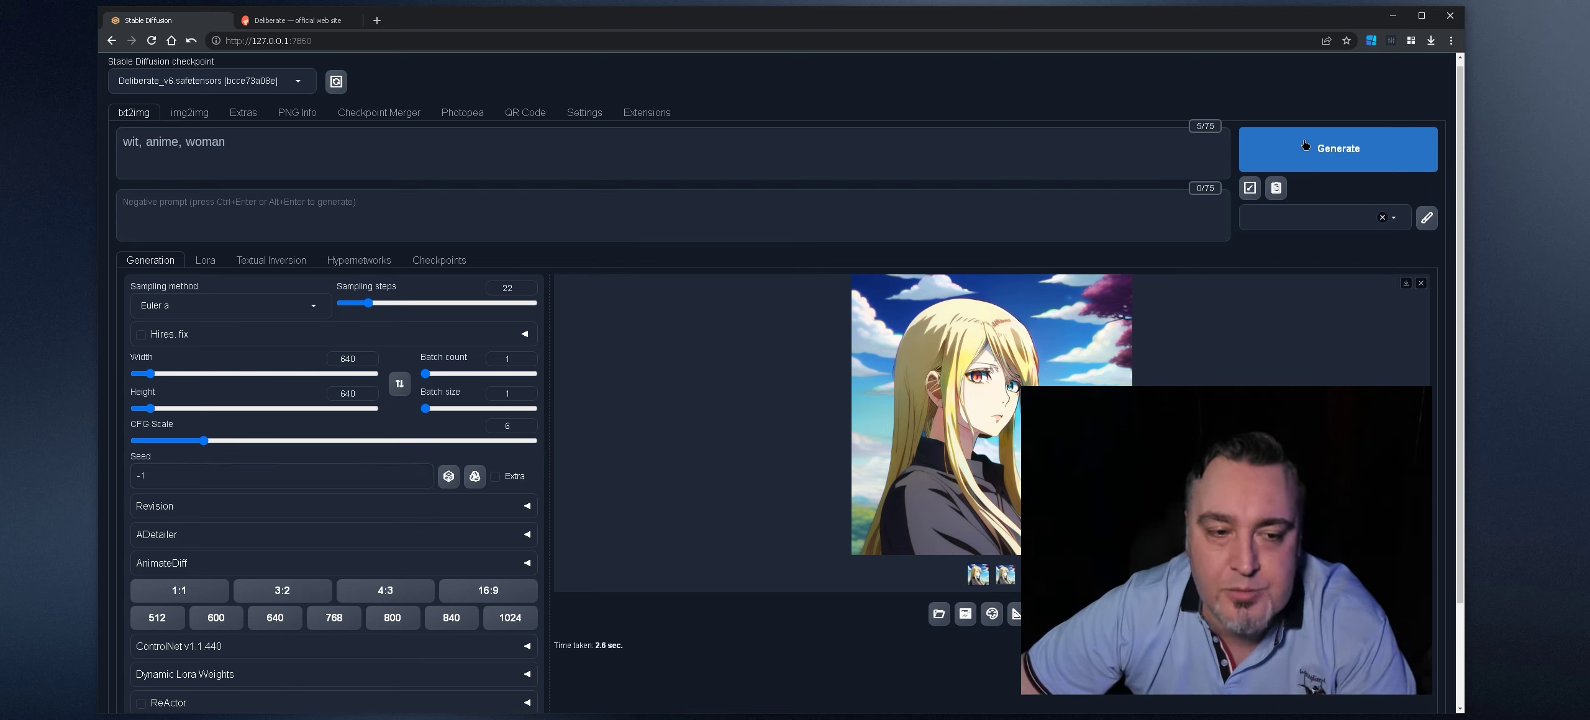
pyautogui.click(1339, 149)
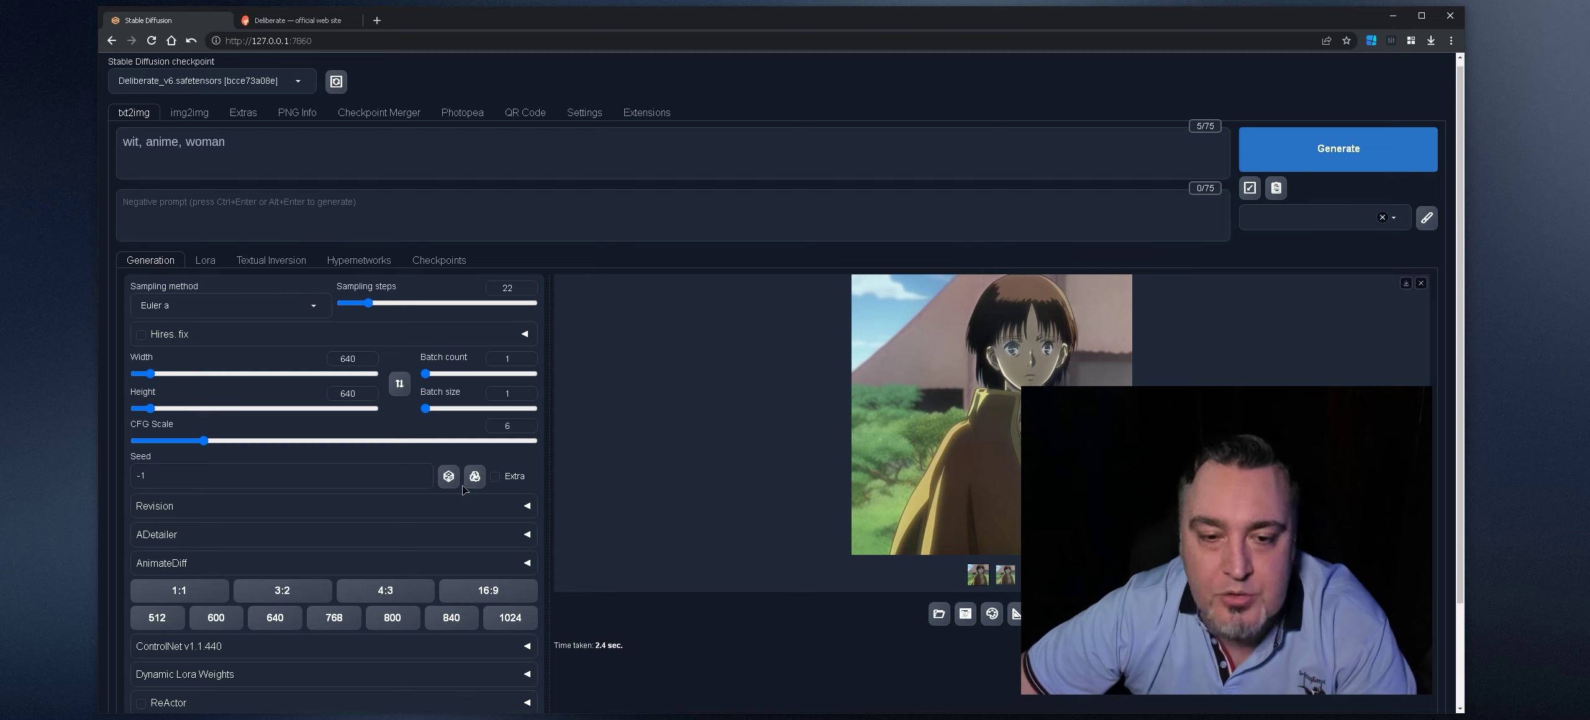
# - Reuse the last image's seed and generate again with "wit" replaced by "makoto shinkai" in the prompt
pyautogui.doubleClick(129, 141)
pyautogui.write('makoto sh')
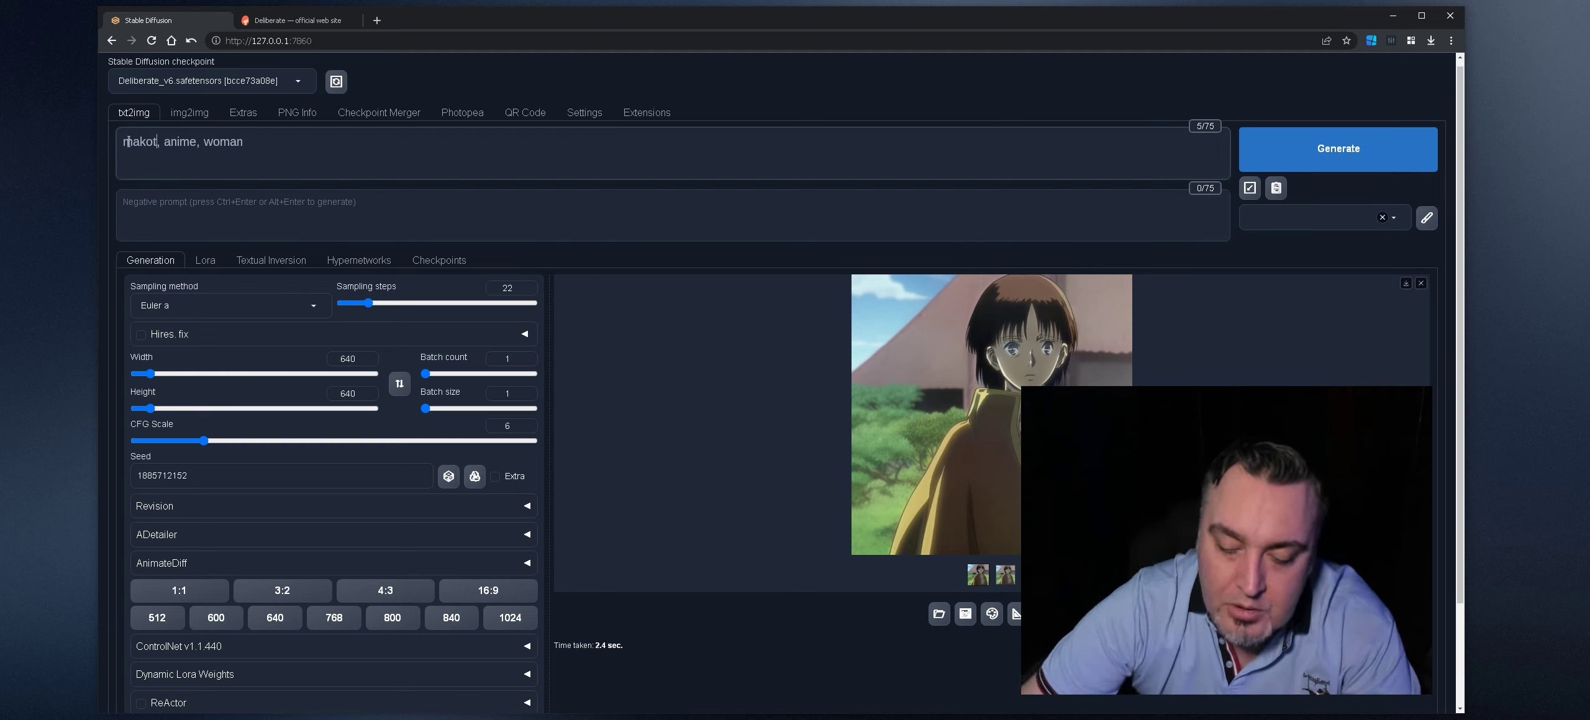
pyautogui.write('inkai')
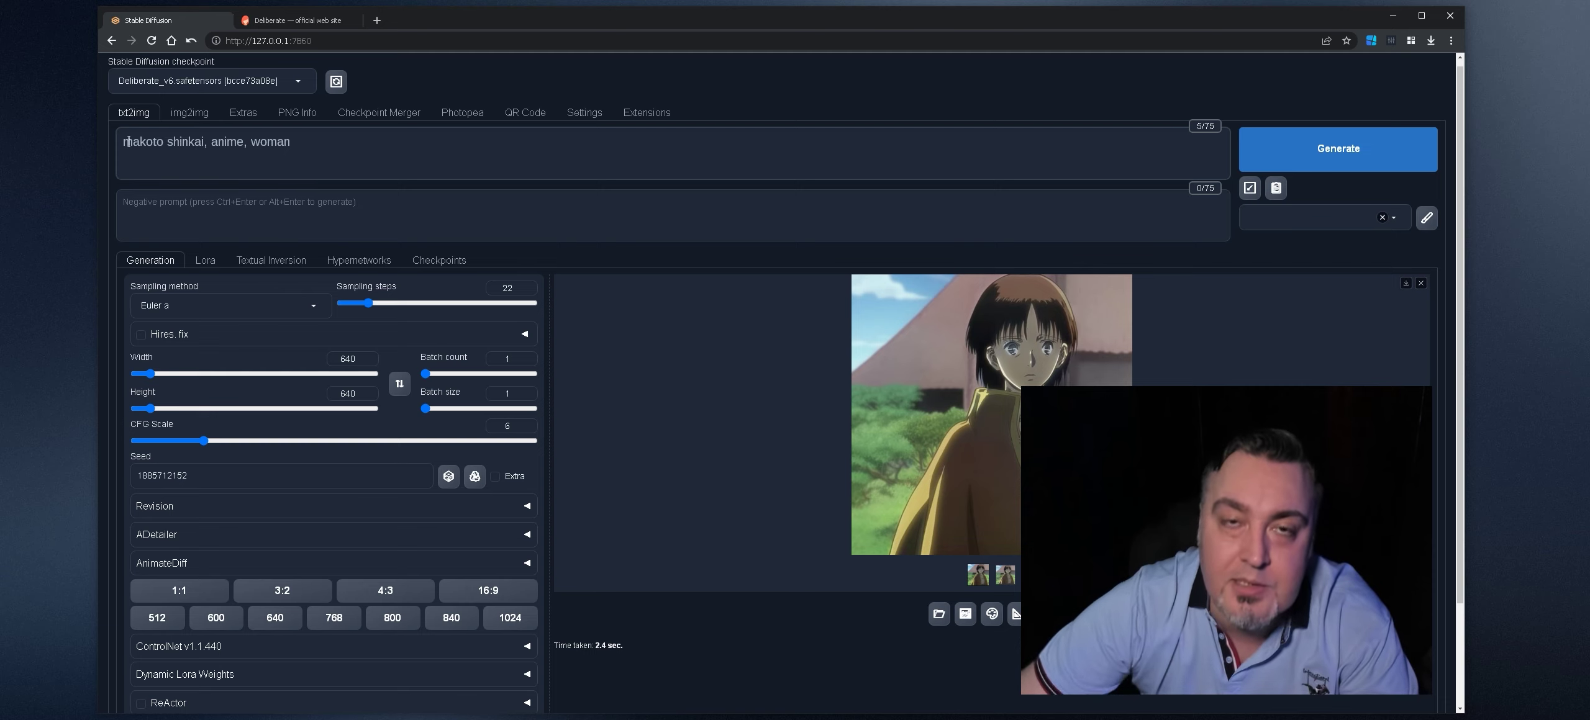
pyautogui.click(1289, 151)
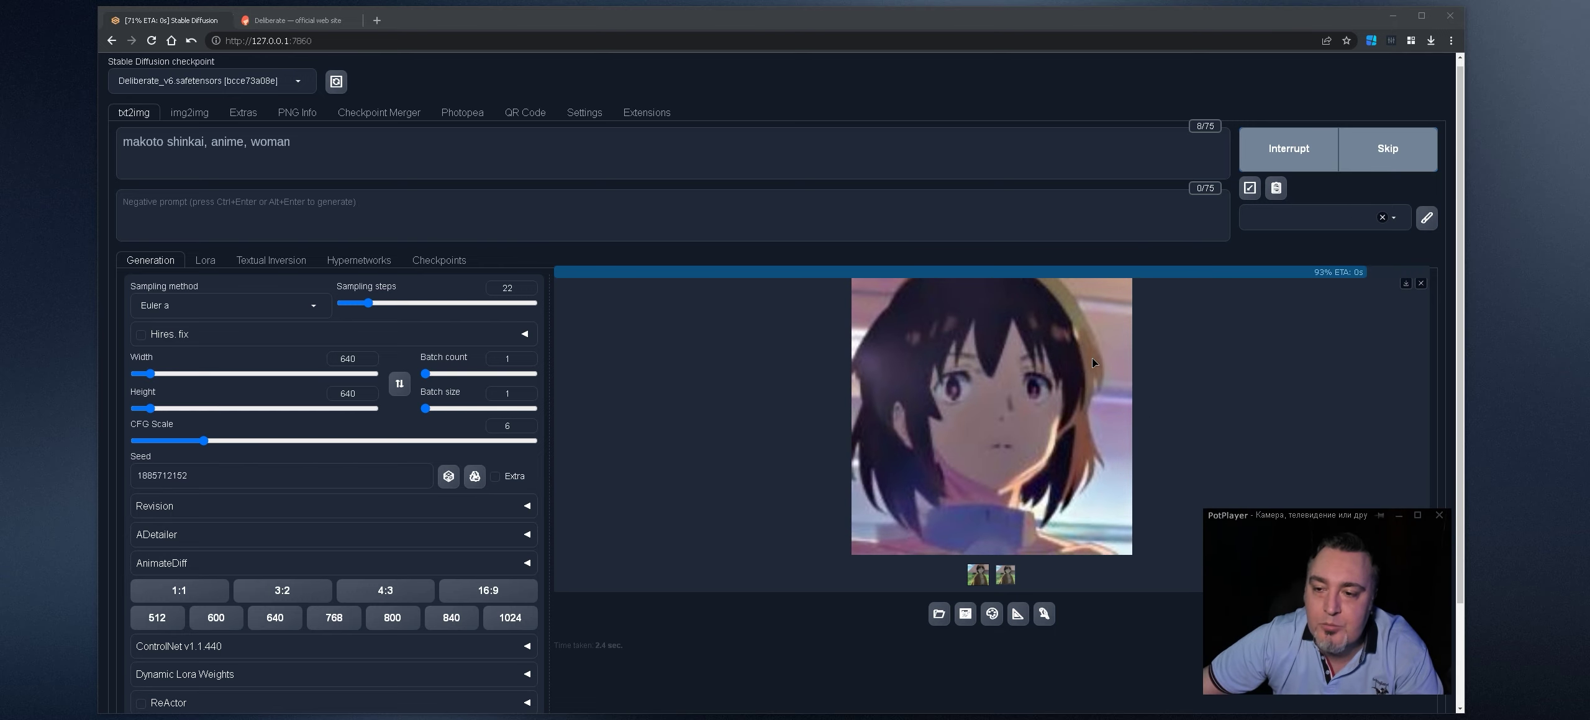
# - Inspect the generated Makoto Shinkai style image at enlarged size, and clear the prompt
pyautogui.click(1009, 282)
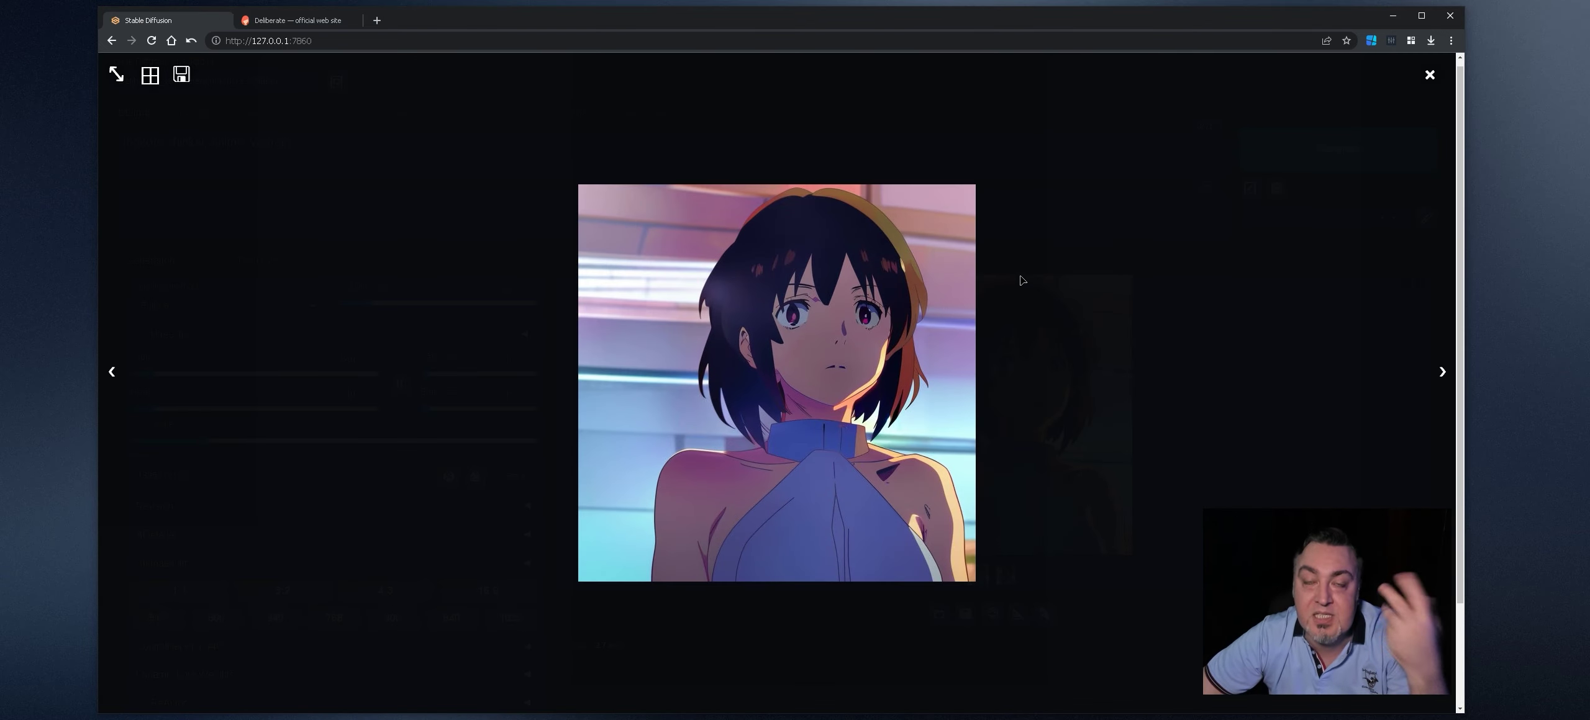
pyautogui.click(1018, 278)
pyautogui.click(400, 163)
pyautogui.hotkey('ctrl', 'a')
pyautogui.press('BackSpace')
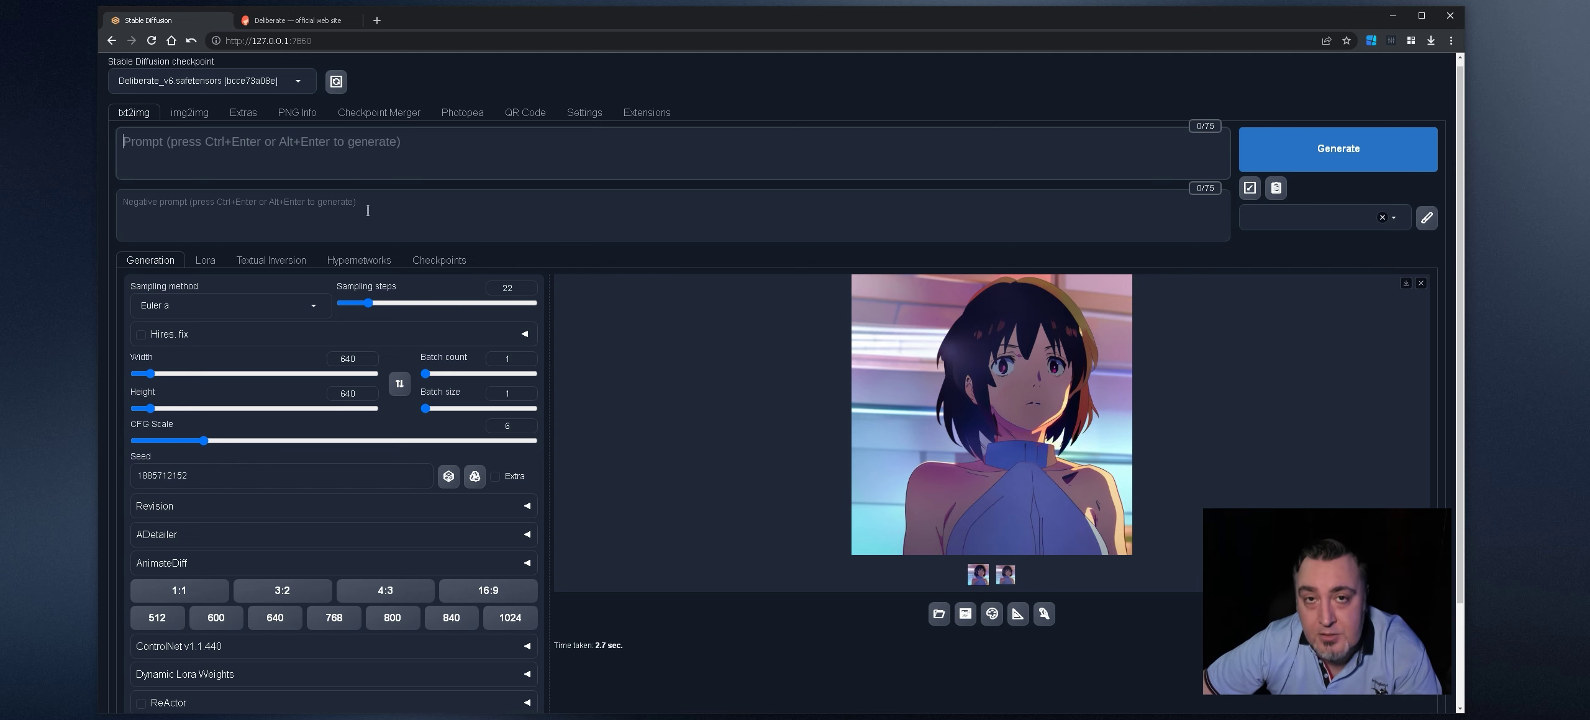
# - Browse the sample image gallery on the Deliberate website and return to Stable Diffusion
pyautogui.hotkey('ctrl', 'Tab')
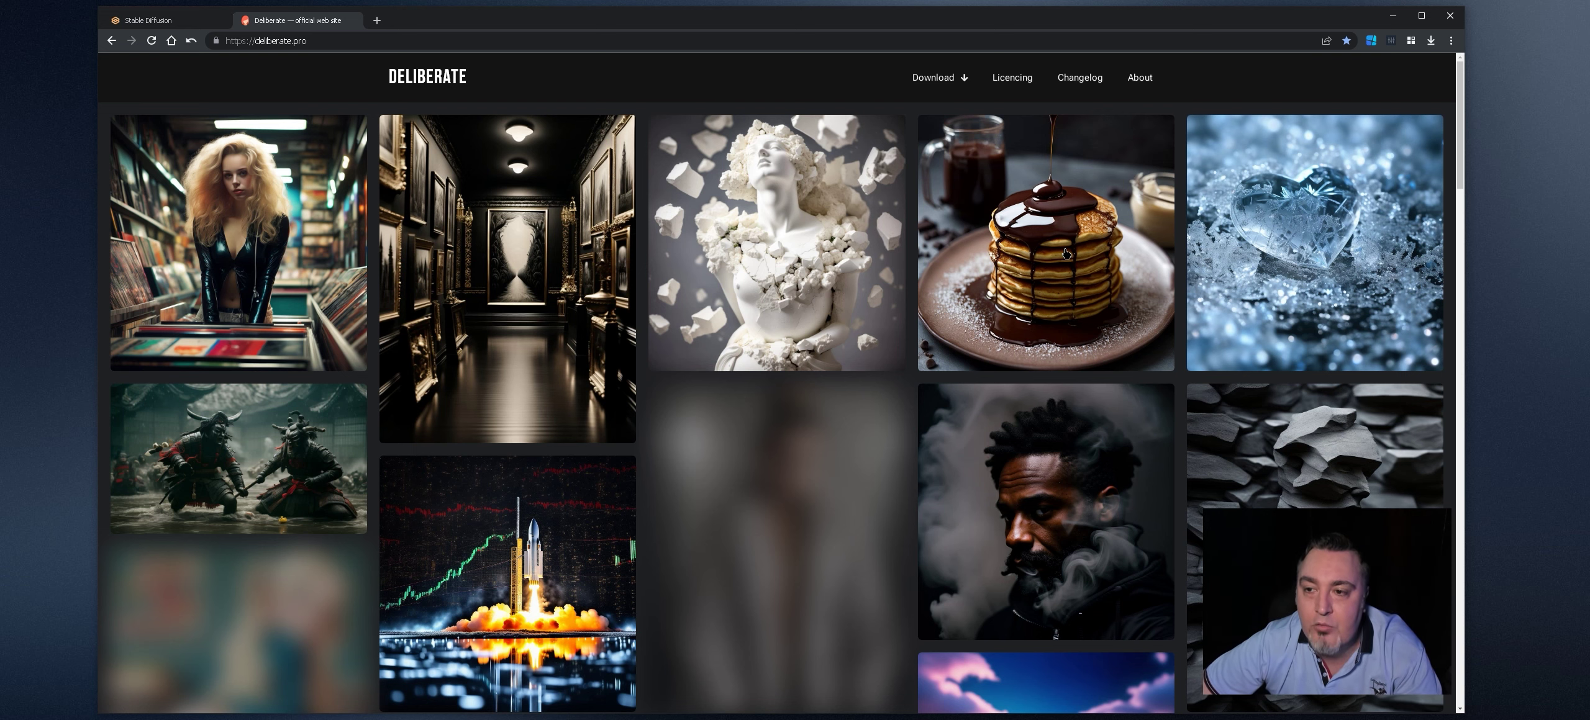
pyautogui.scroll(-15, 826, 271)
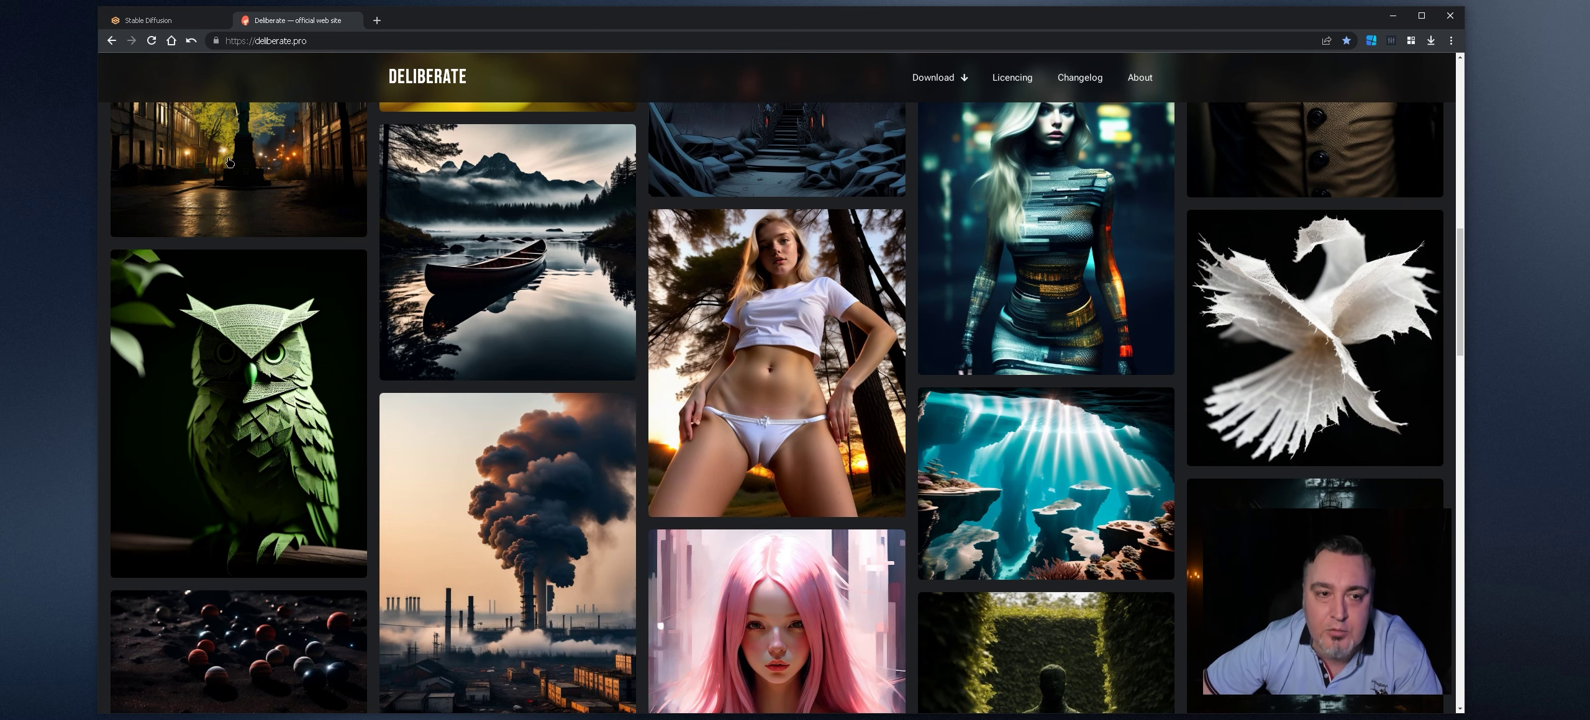
pyautogui.scroll(-20, 525, 283)
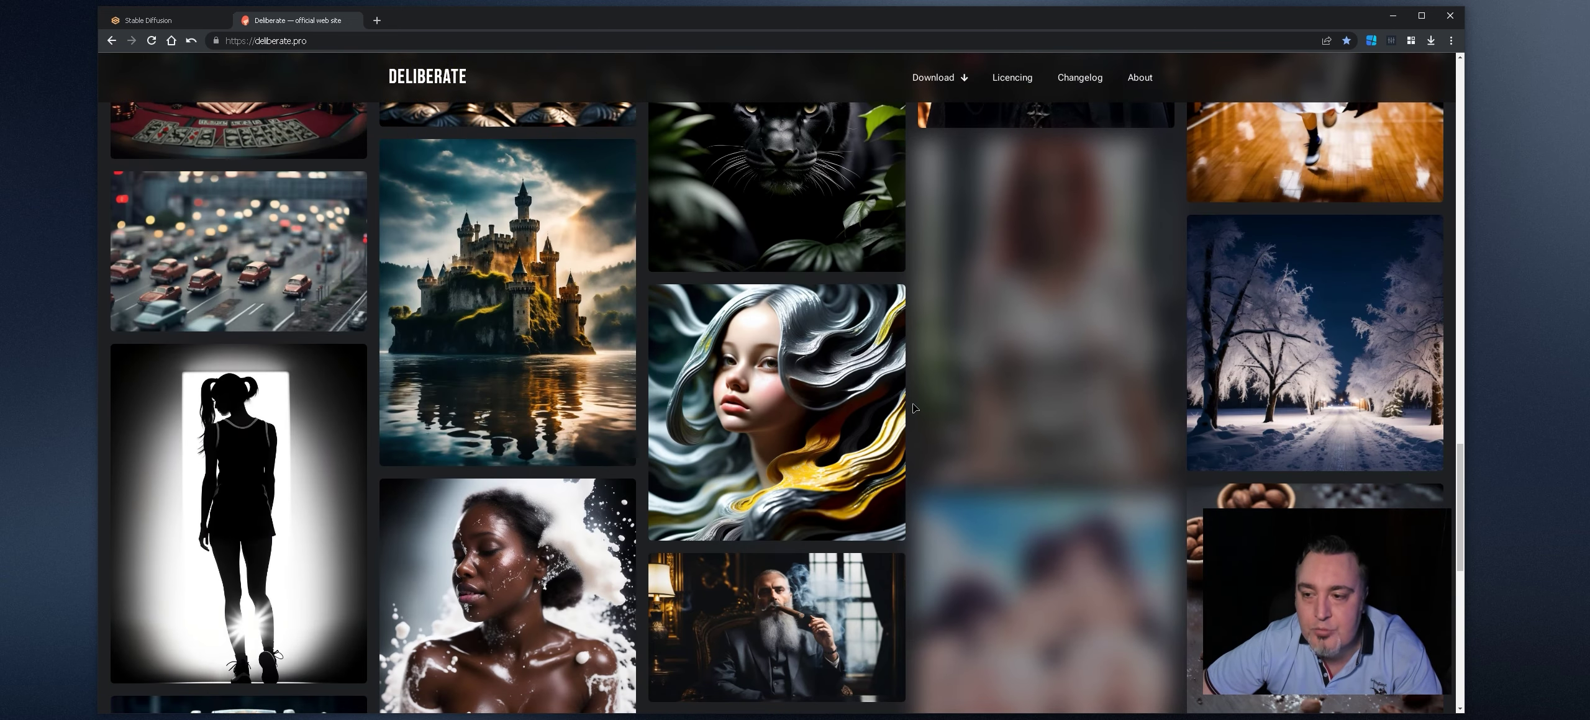
pyautogui.press('Home')
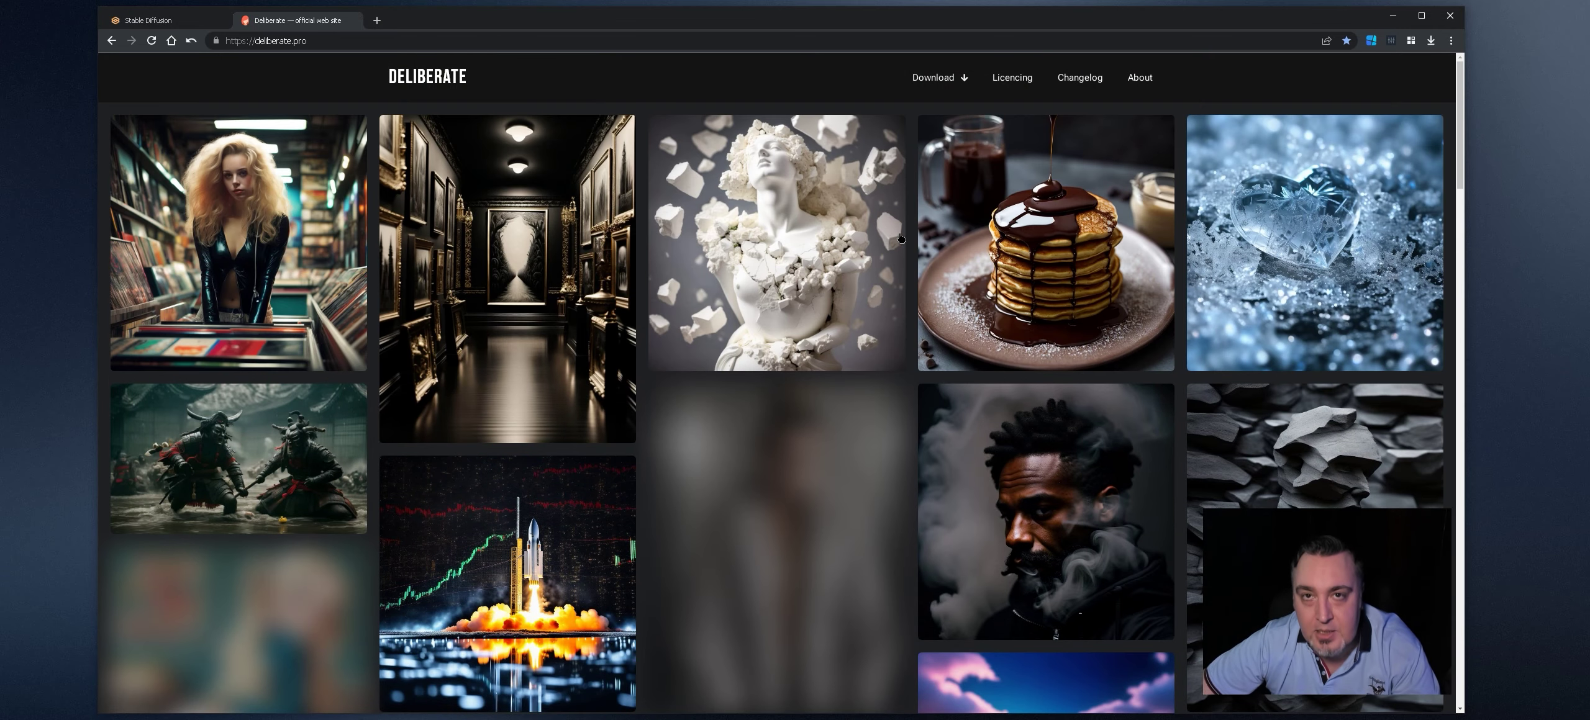
pyautogui.click(179, 24)
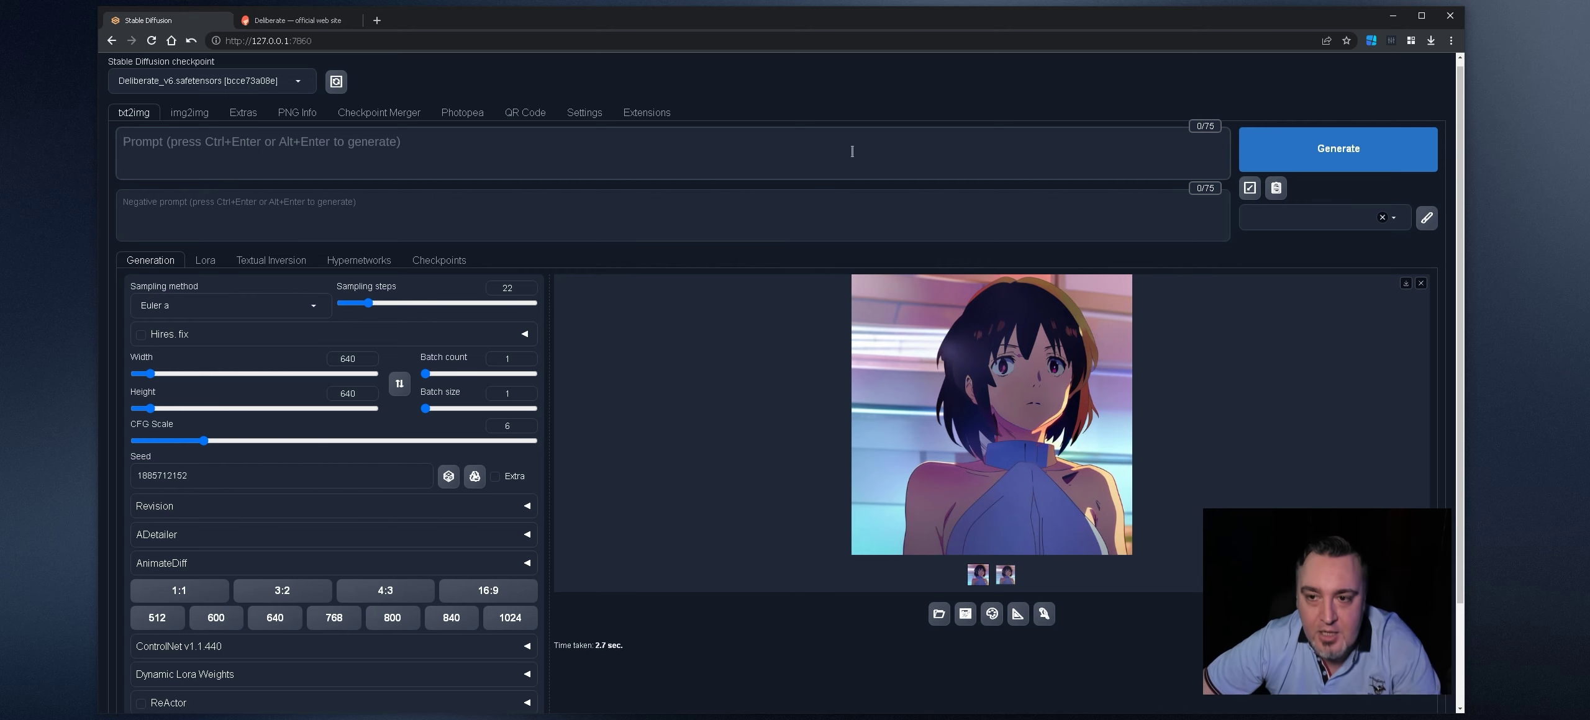
pyautogui.click(305, 23)
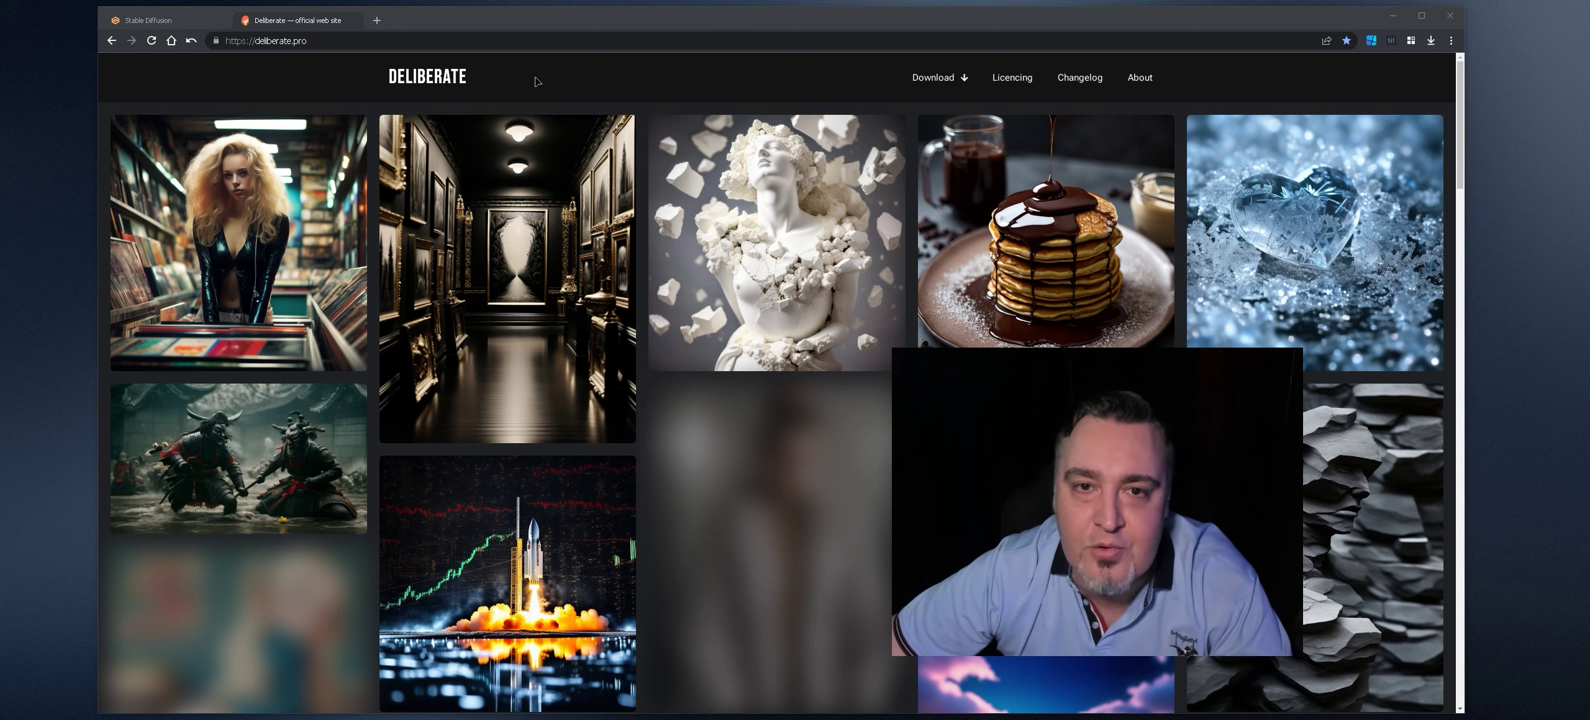
pyautogui.hotkey('ctrl', 'Tab')
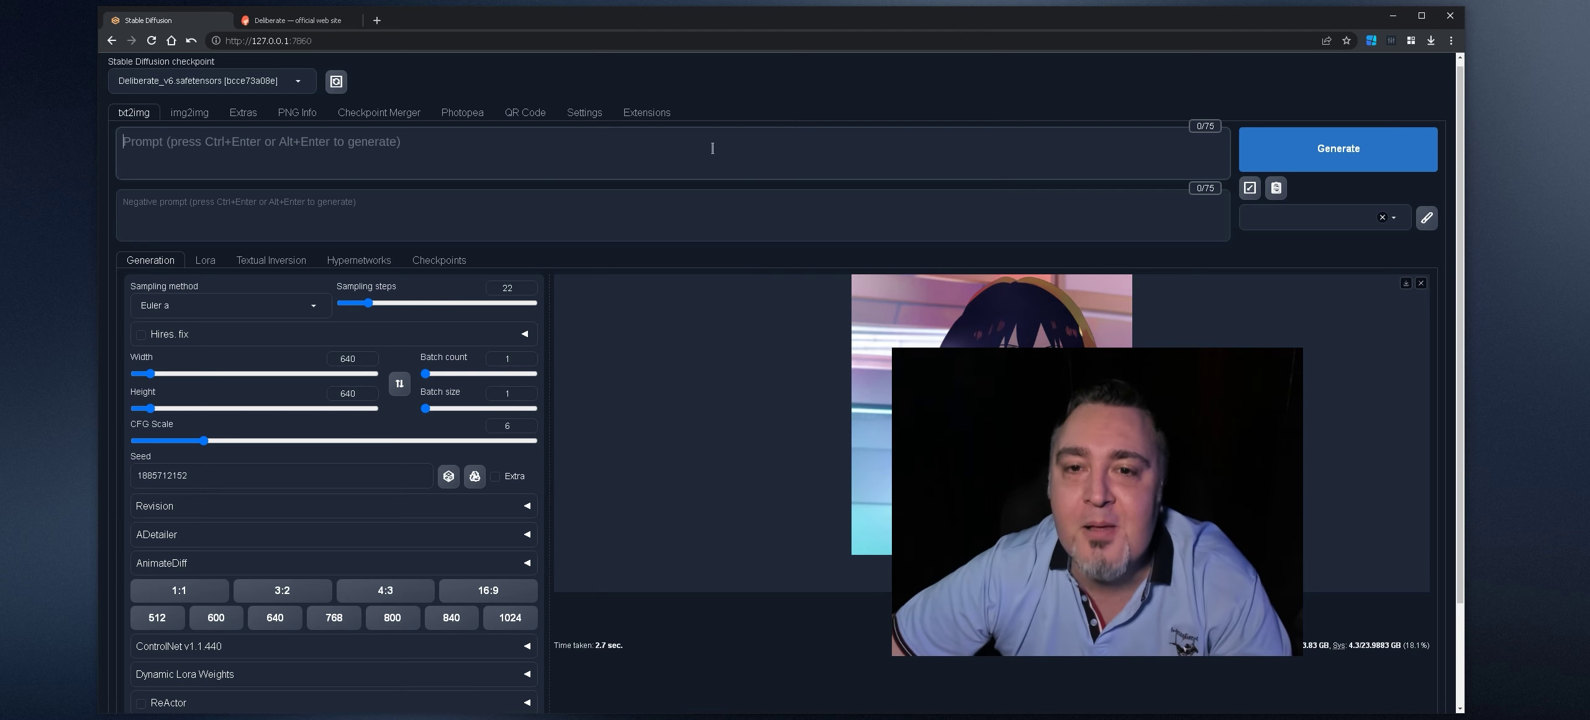
pyautogui.click(810, 112)
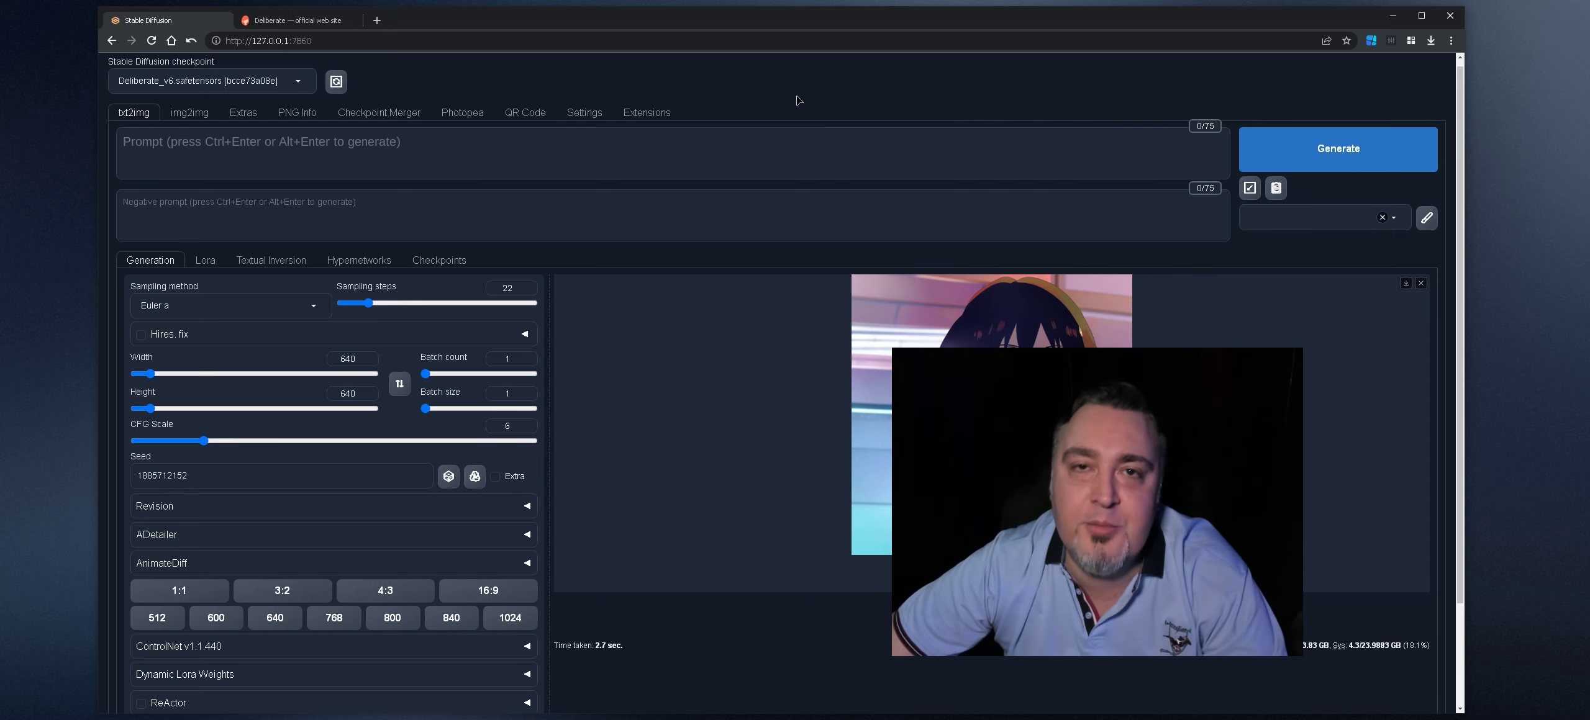
pyautogui.click(268, 22)
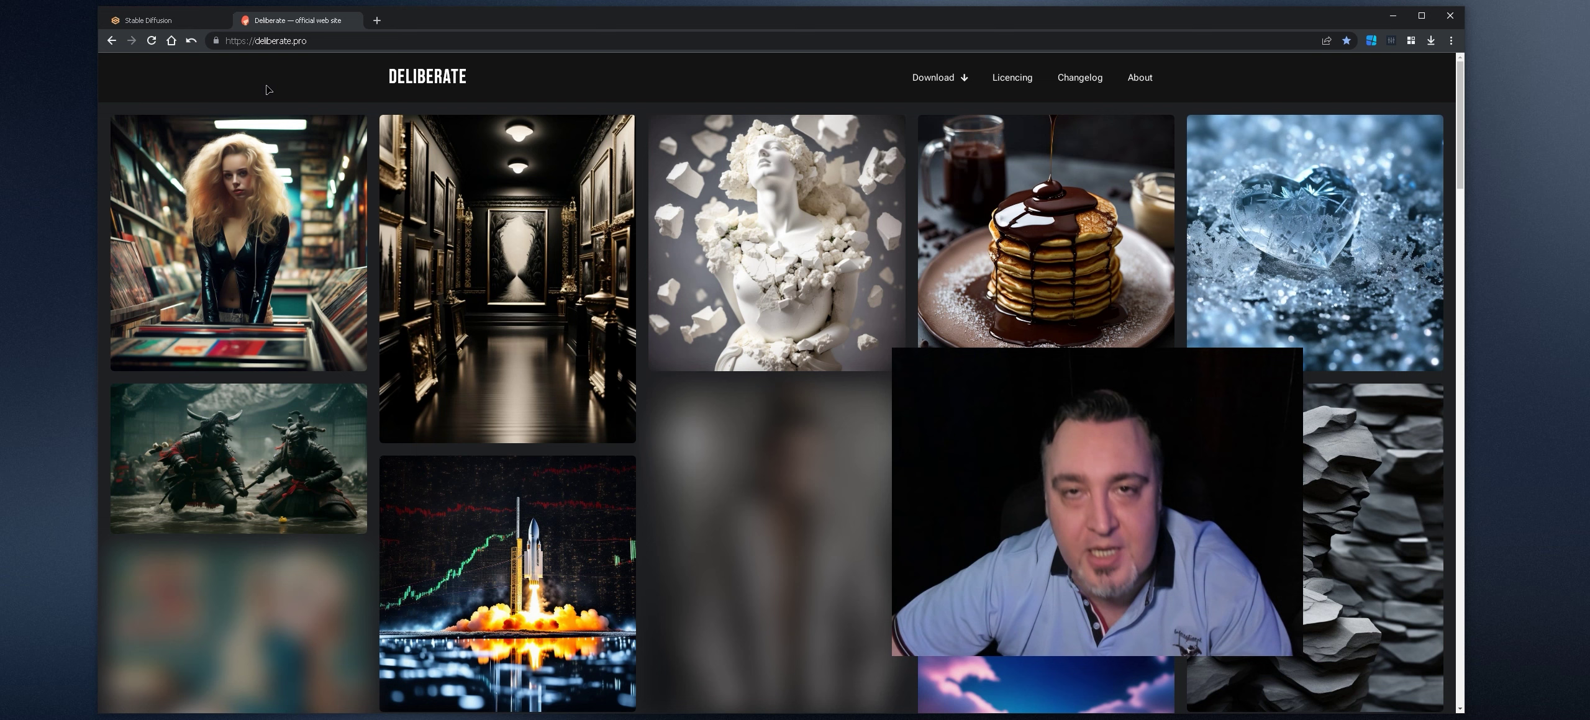
pyautogui.click(162, 21)
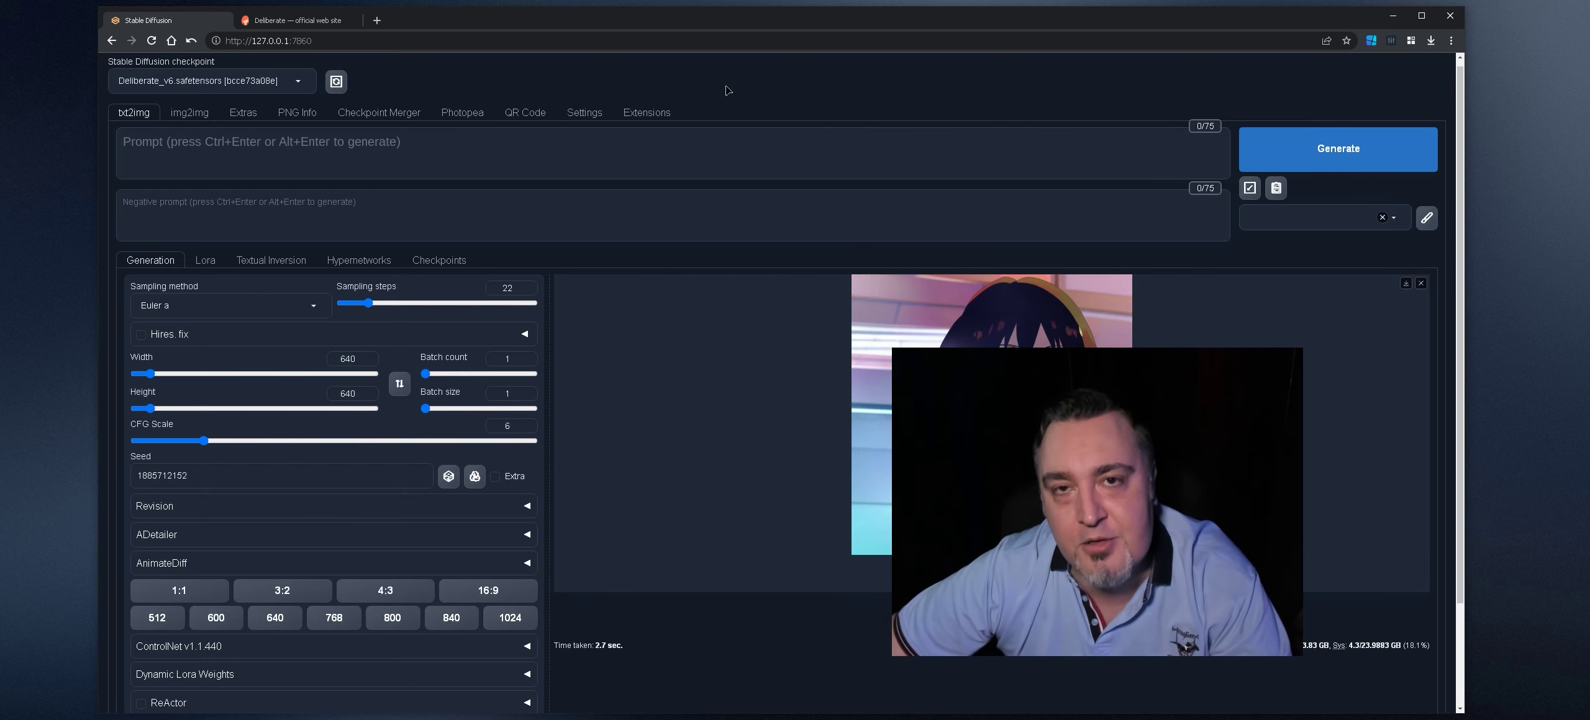